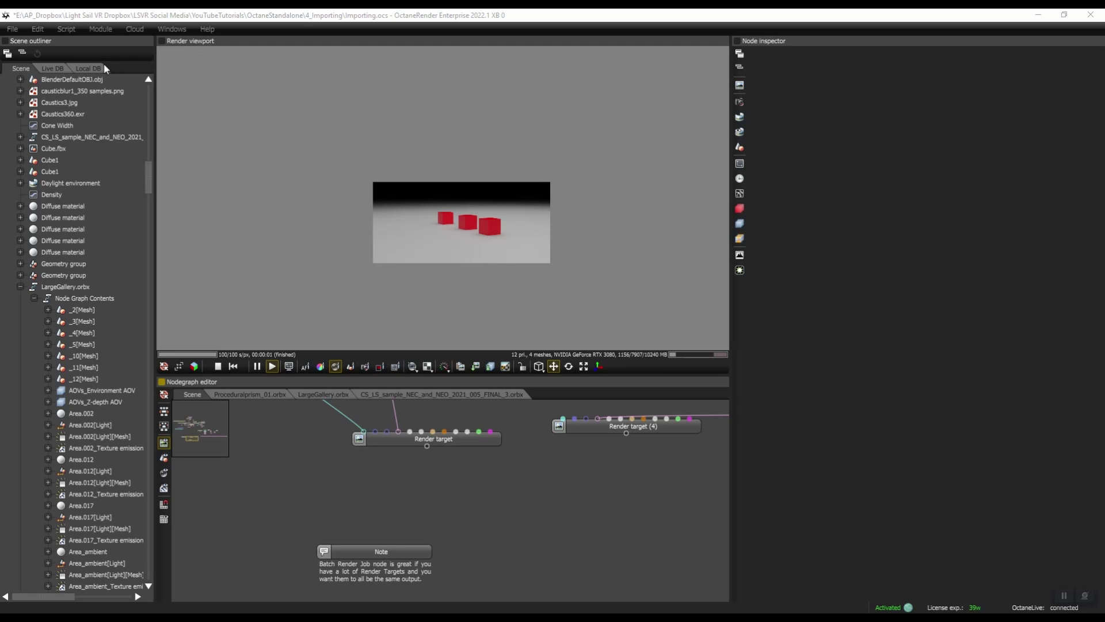
pyautogui.click(66, 30)
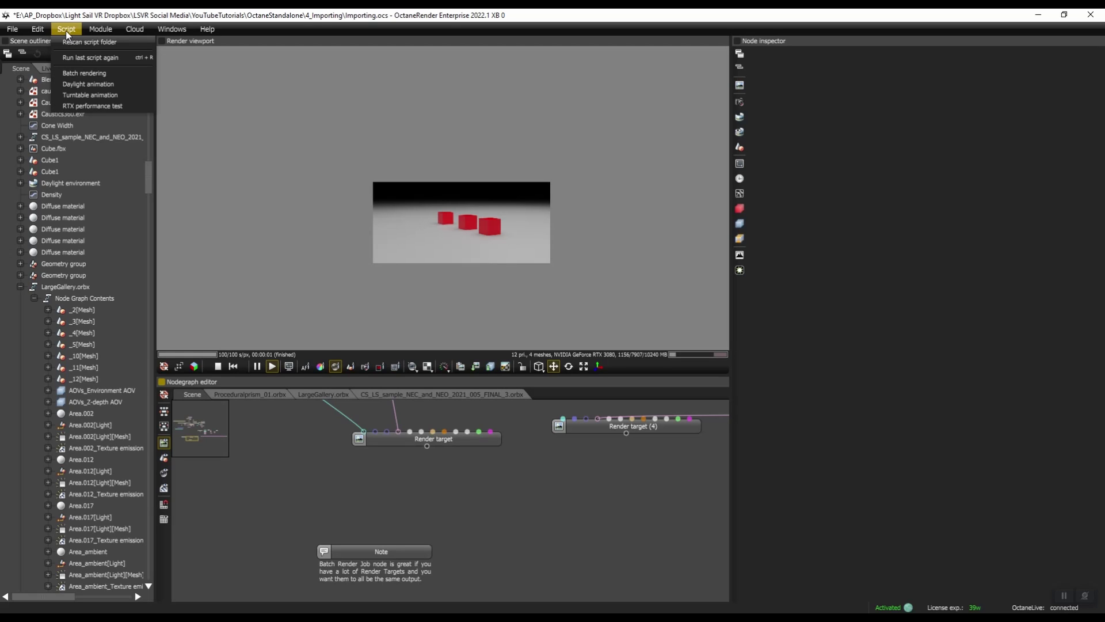
pyautogui.click(77, 75)
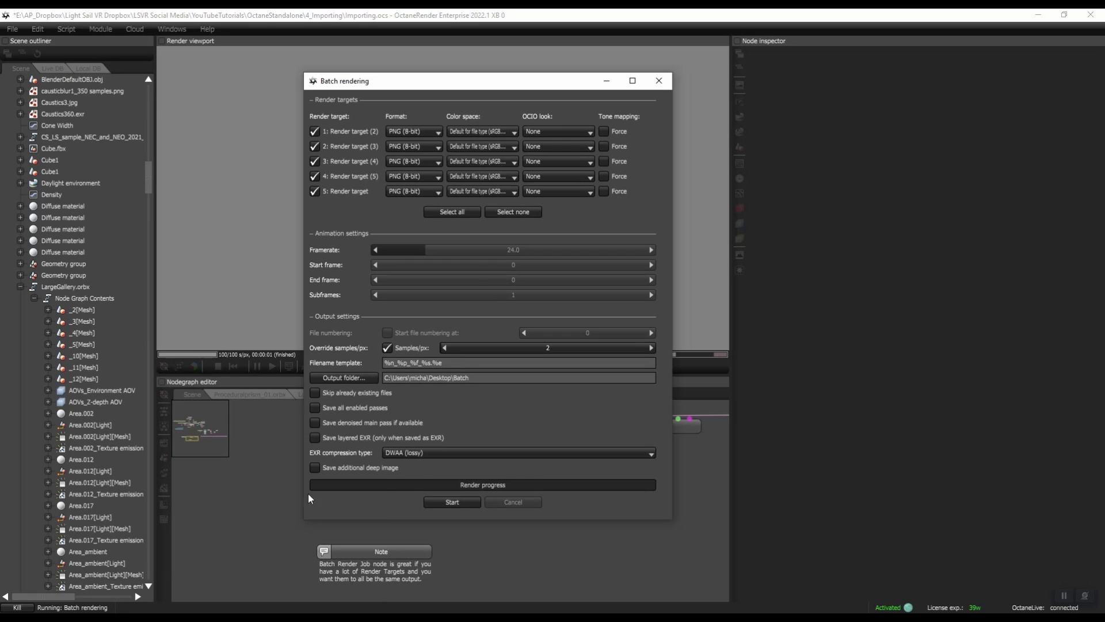
pyautogui.click(314, 162)
pyautogui.click(314, 176)
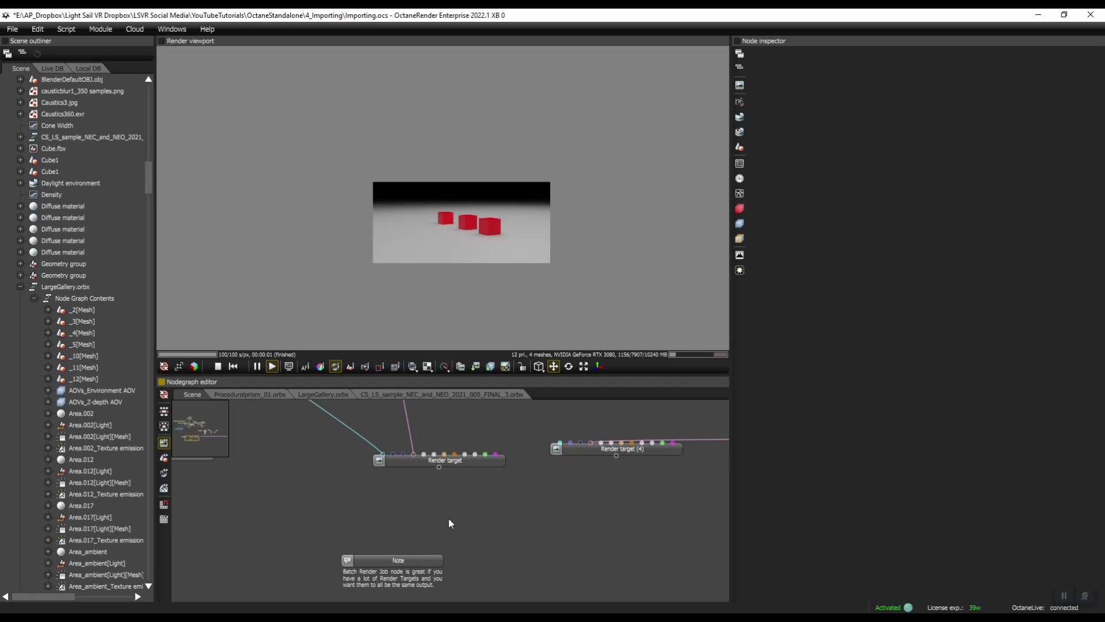
# Step: Add a Batch render job node to the graph via a quick search for 'batch'
pyautogui.rightClick(444, 510)
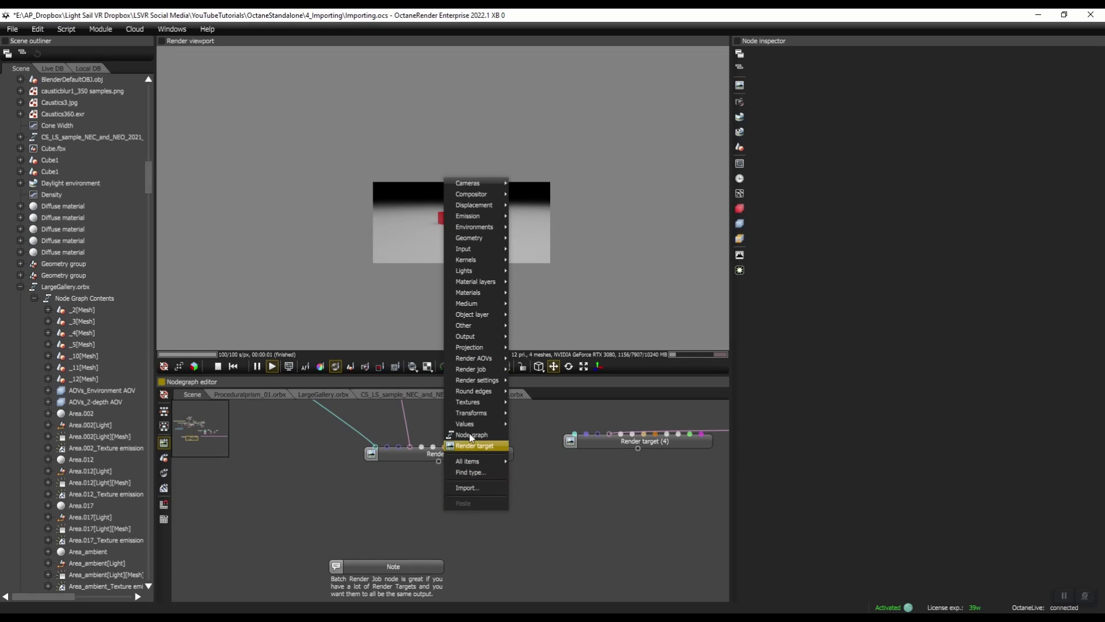
pyautogui.moveTo(467, 390)
pyautogui.moveTo(473, 371)
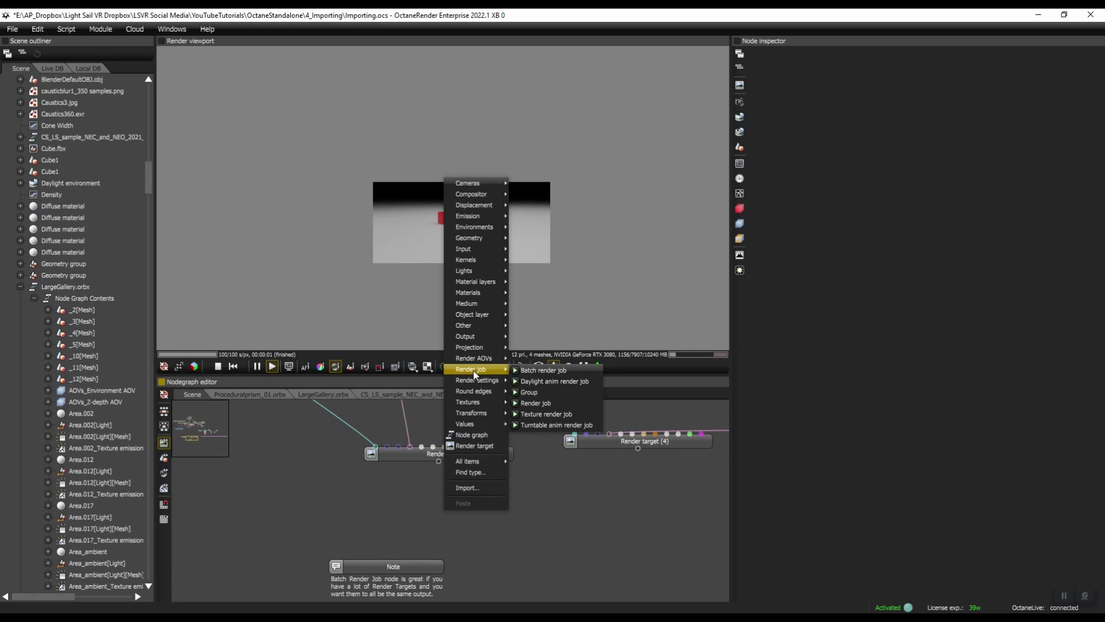
pyautogui.click(556, 370)
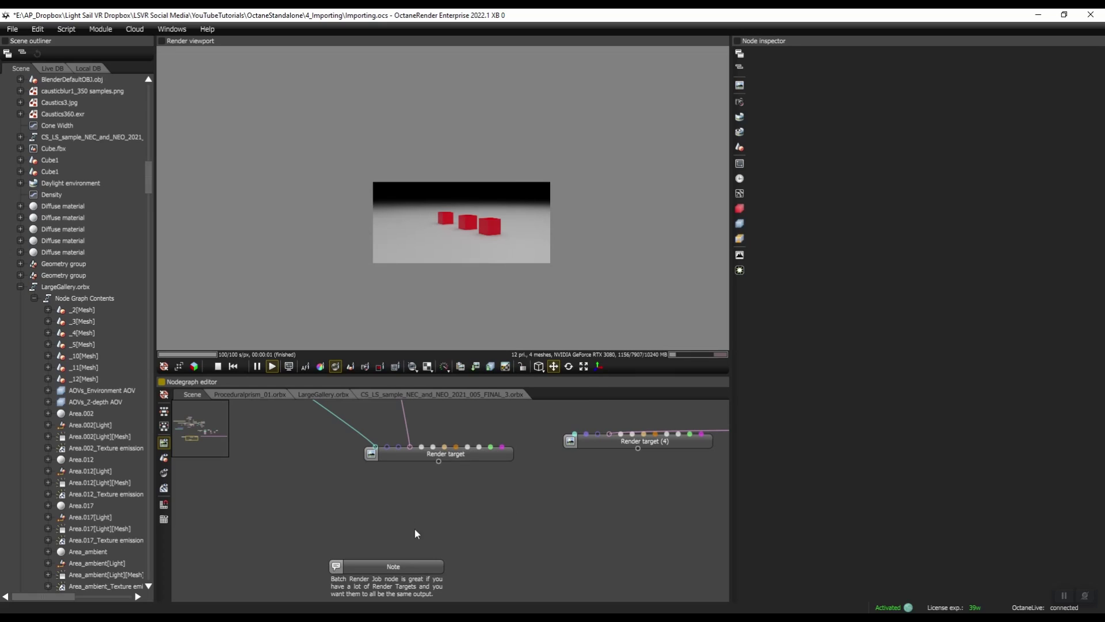
pyautogui.doubleClick(432, 503)
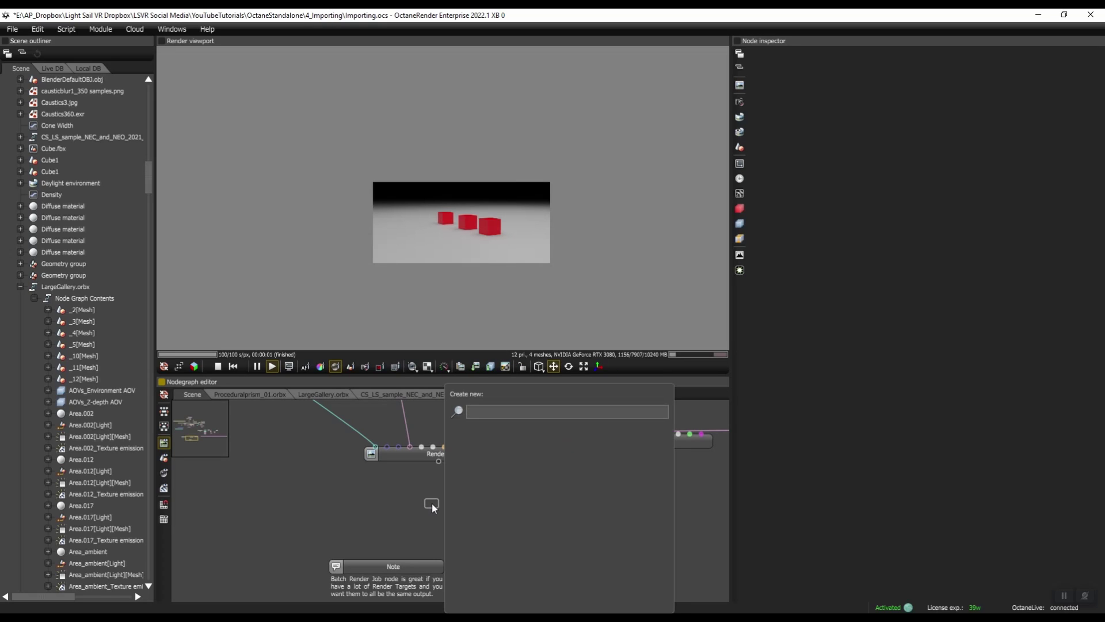
pyautogui.write('batch')
pyautogui.press('Return')
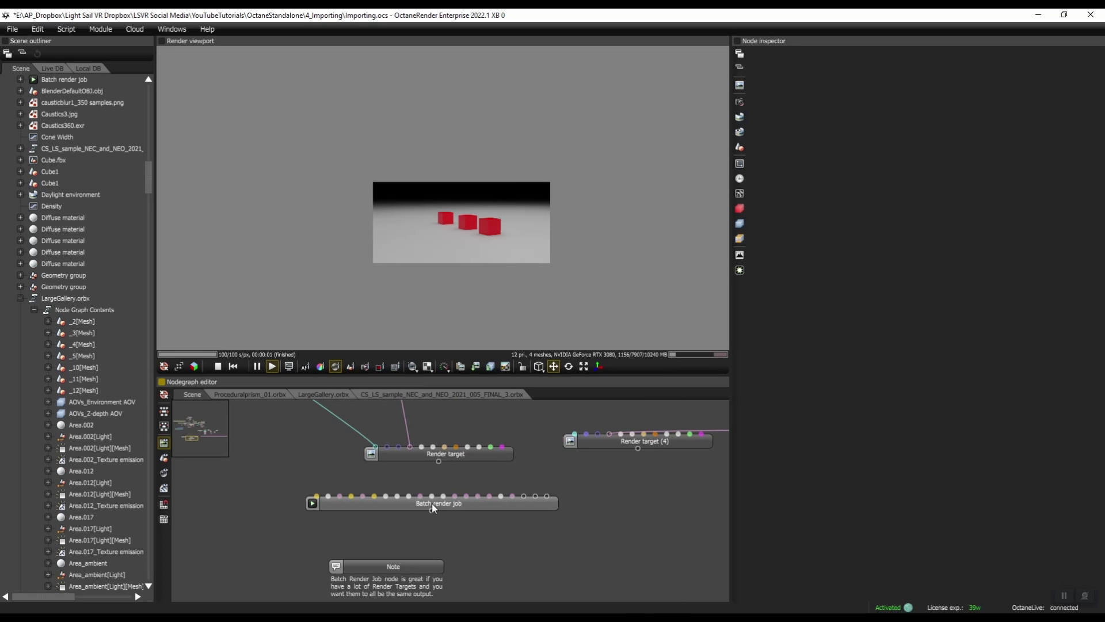
# Step: Set the Batch render job to 8 render targets and wire in Render target and Render target (4)
pyautogui.click(540, 502)
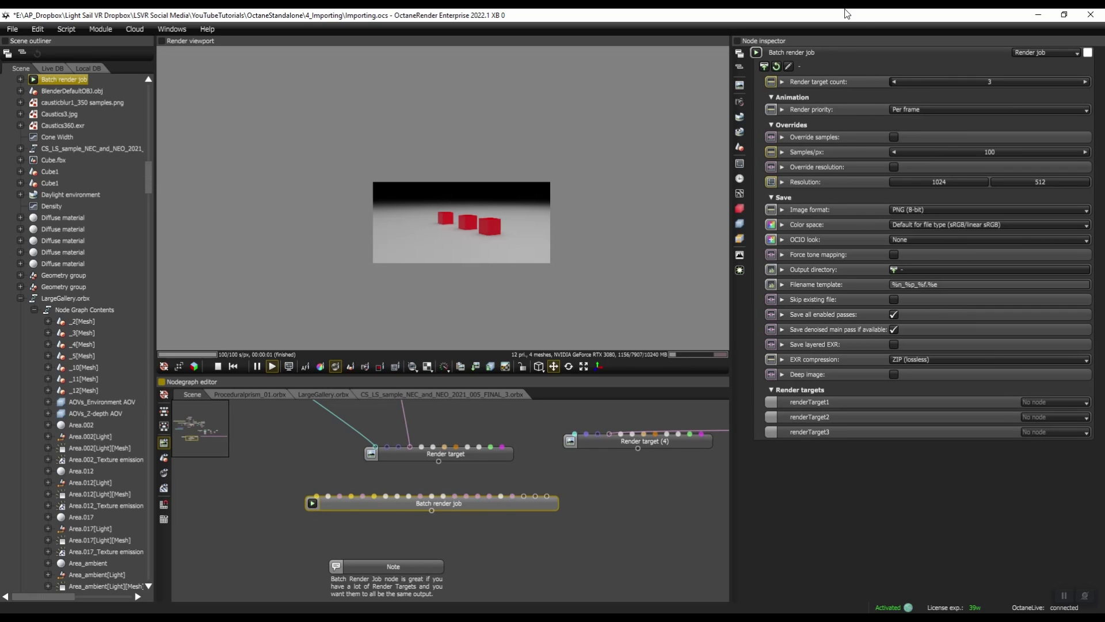
pyautogui.click(1085, 82)
pyautogui.click(1085, 81)
pyautogui.click(1085, 81)
pyautogui.click(1086, 82)
pyautogui.click(1085, 81)
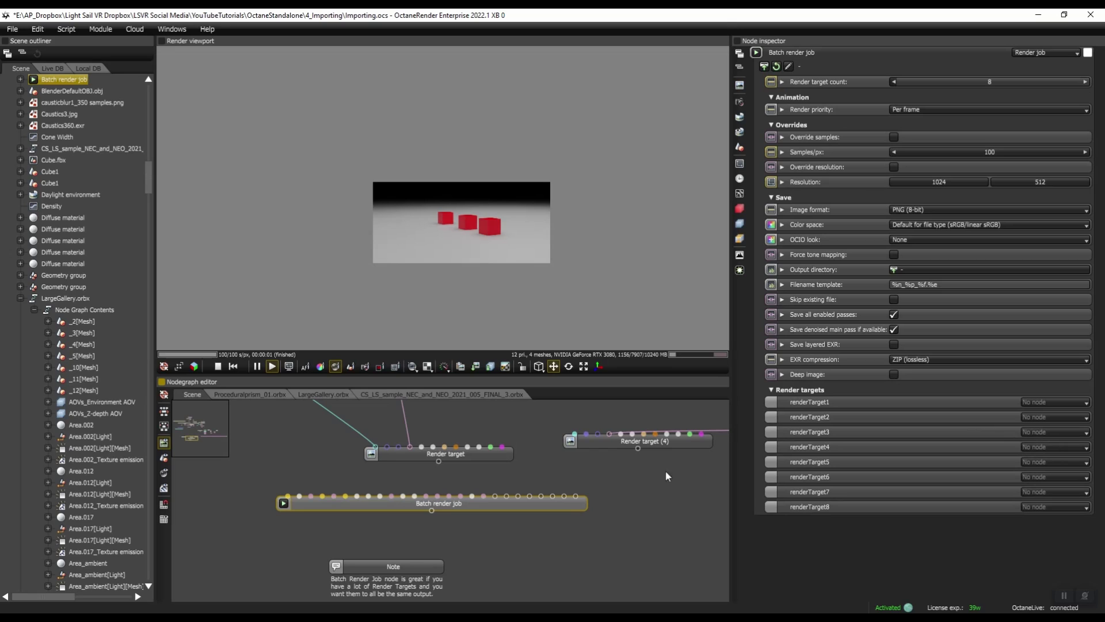
pyautogui.moveTo(439, 462); pyautogui.dragTo(495, 495)
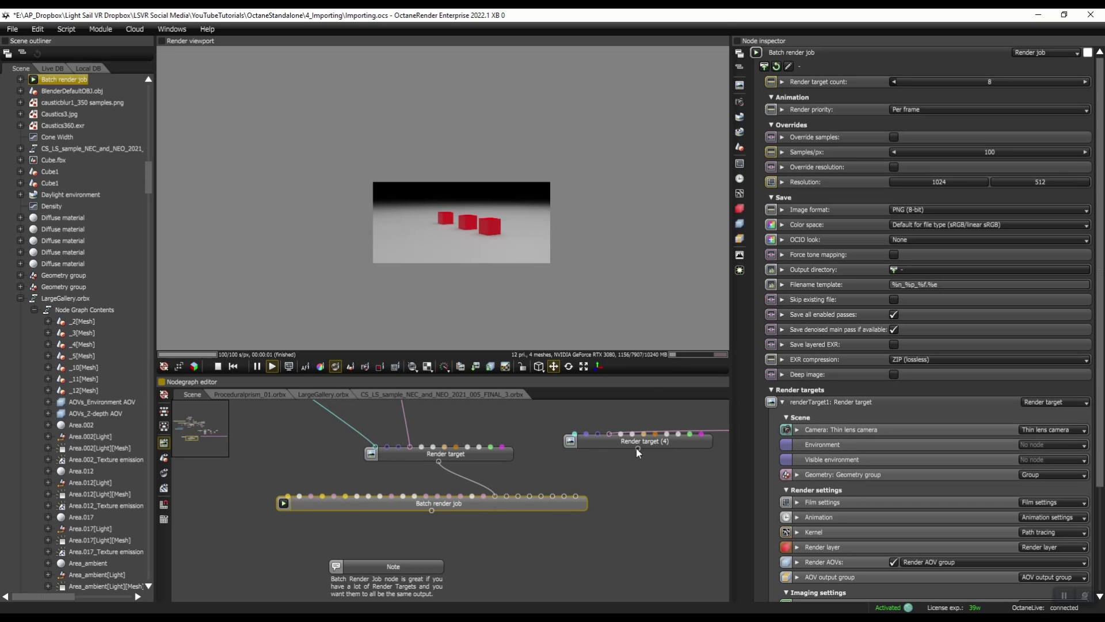
pyautogui.moveTo(637, 448); pyautogui.dragTo(507, 495)
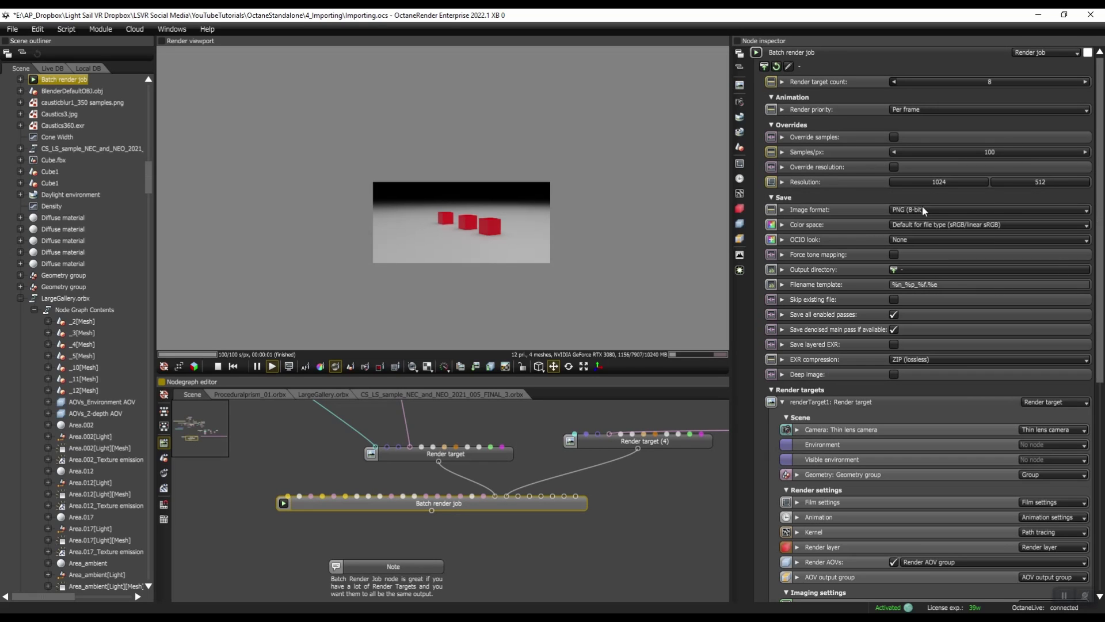
pyautogui.moveTo(566, 548); pyautogui.dragTo(636, 477, button='middle')
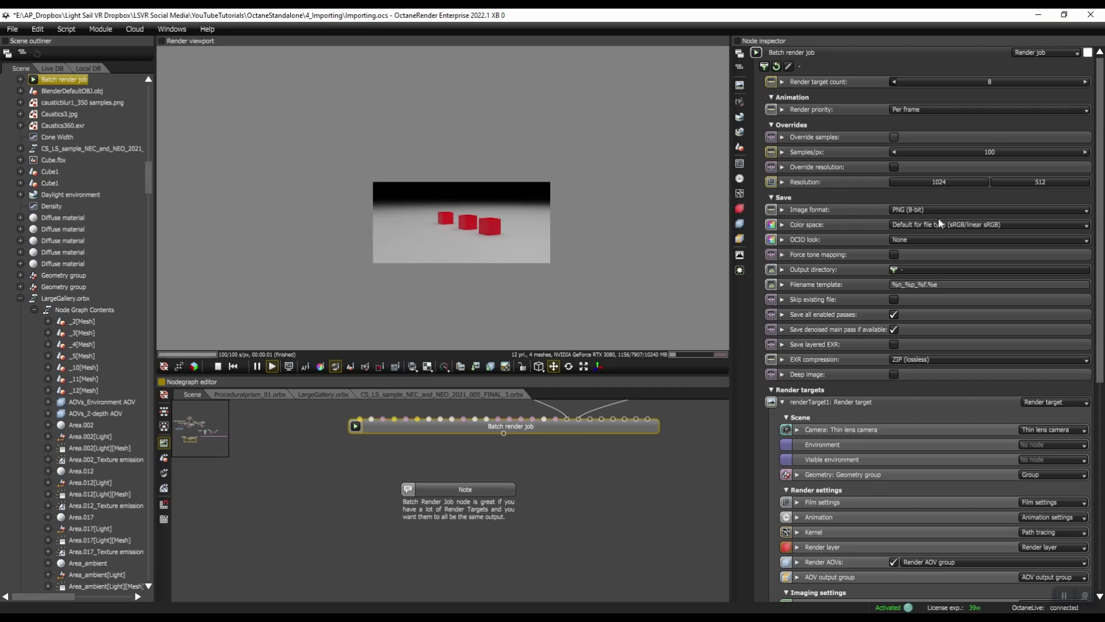
# Step: Set the Batch render job node's image format to EXR (16-bit)
pyautogui.moveTo(493, 446); pyautogui.dragTo(515, 491)
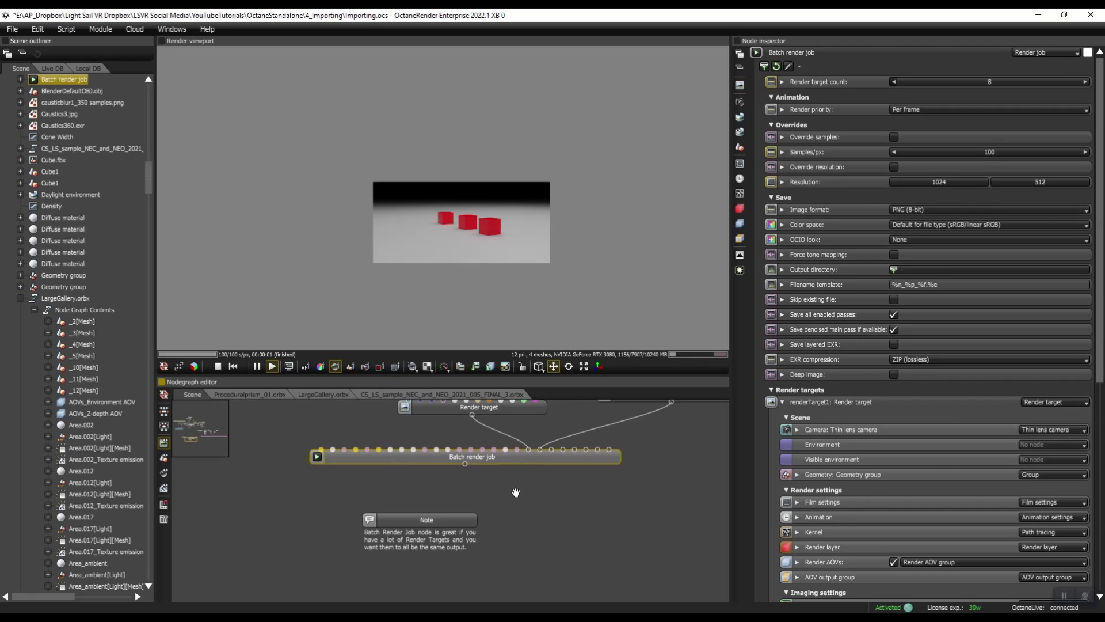
pyautogui.scroll(-1, 444, 423)
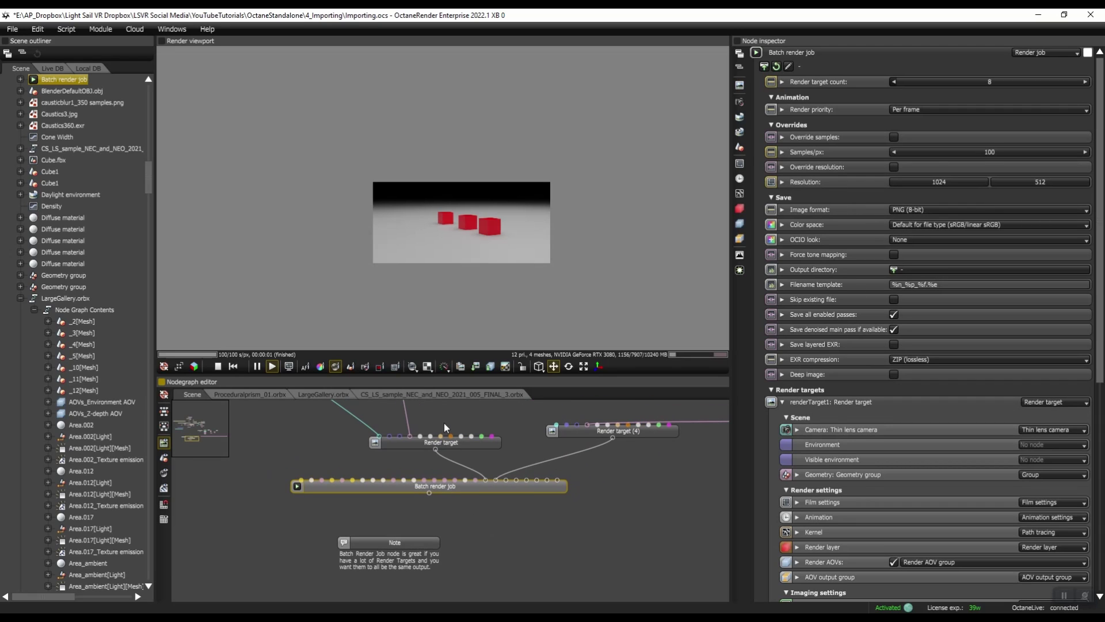
pyautogui.click(920, 211)
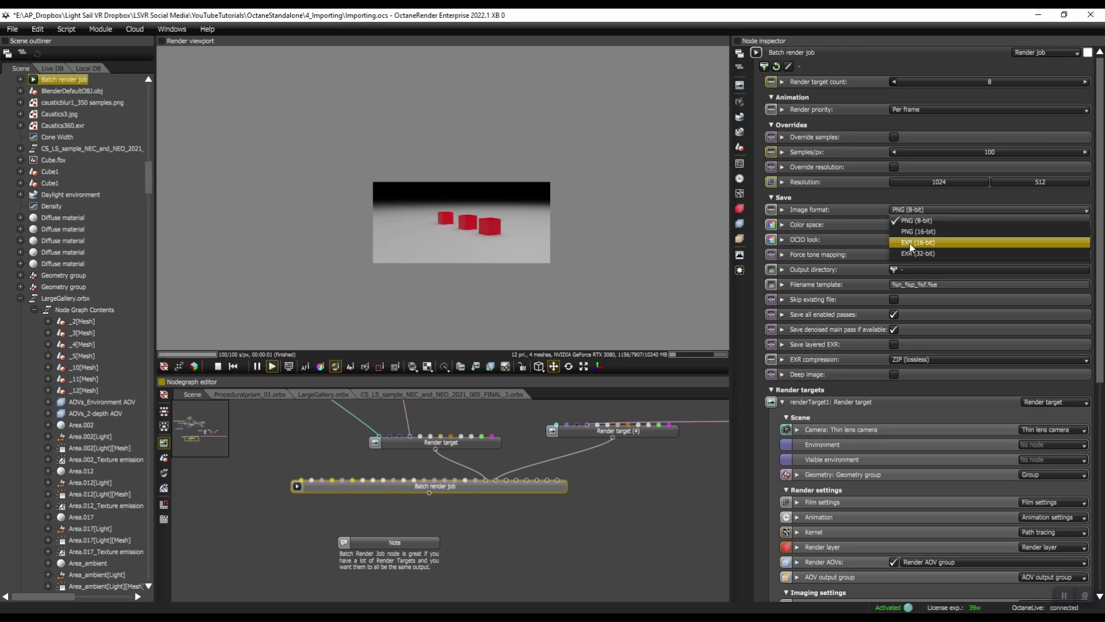
pyautogui.click(910, 242)
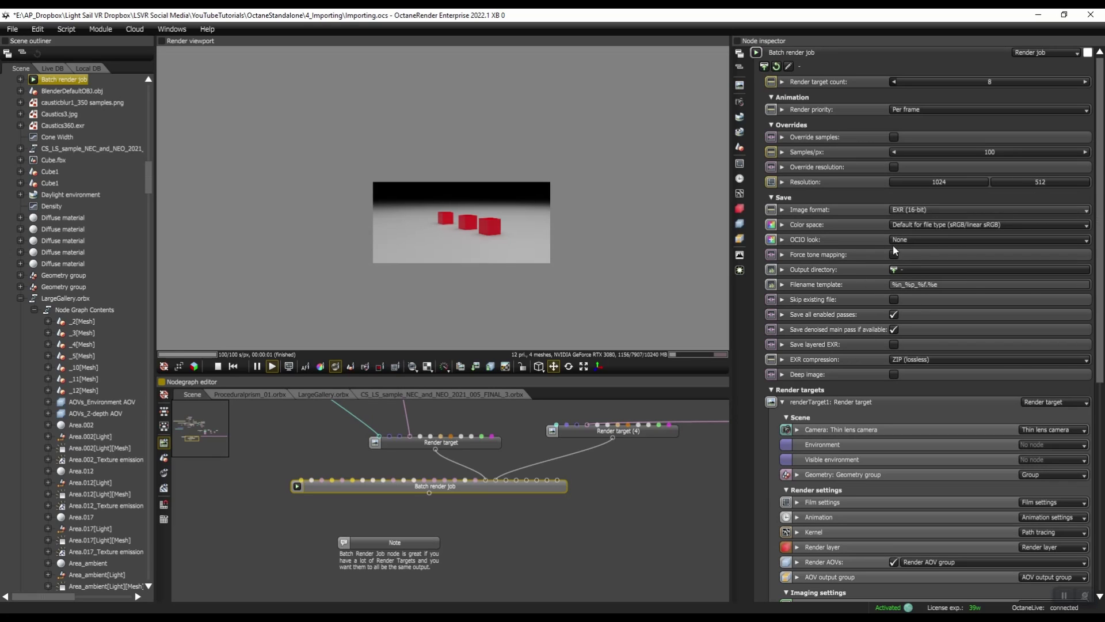
# Step: In the Batch rendering script, switch every target's format to EXR (16-bit), then close it
pyautogui.click(70, 29)
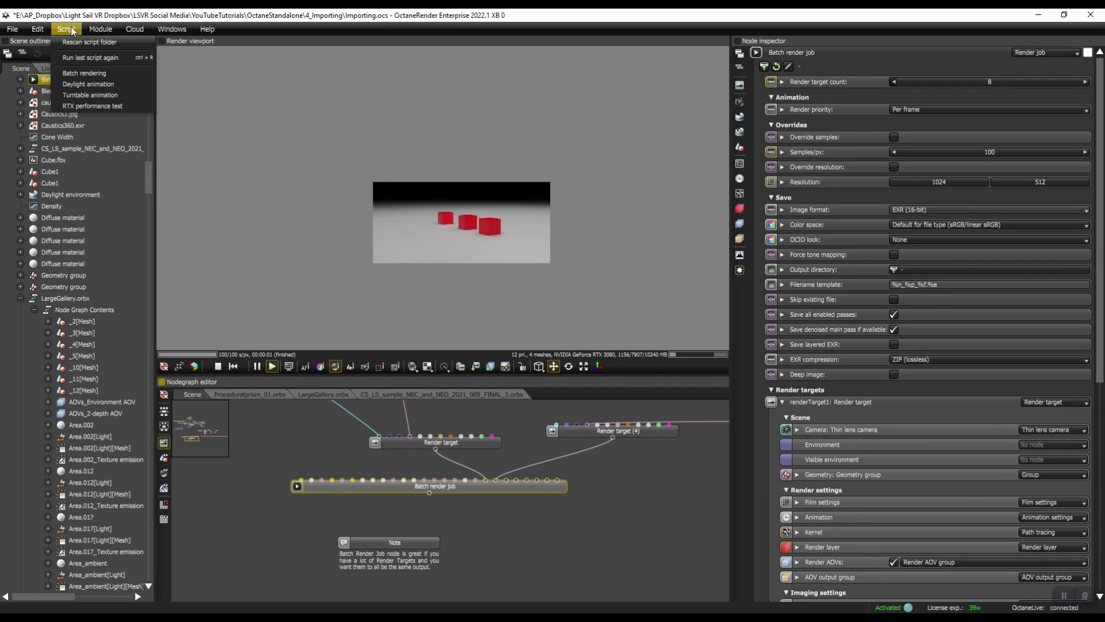
pyautogui.click(75, 74)
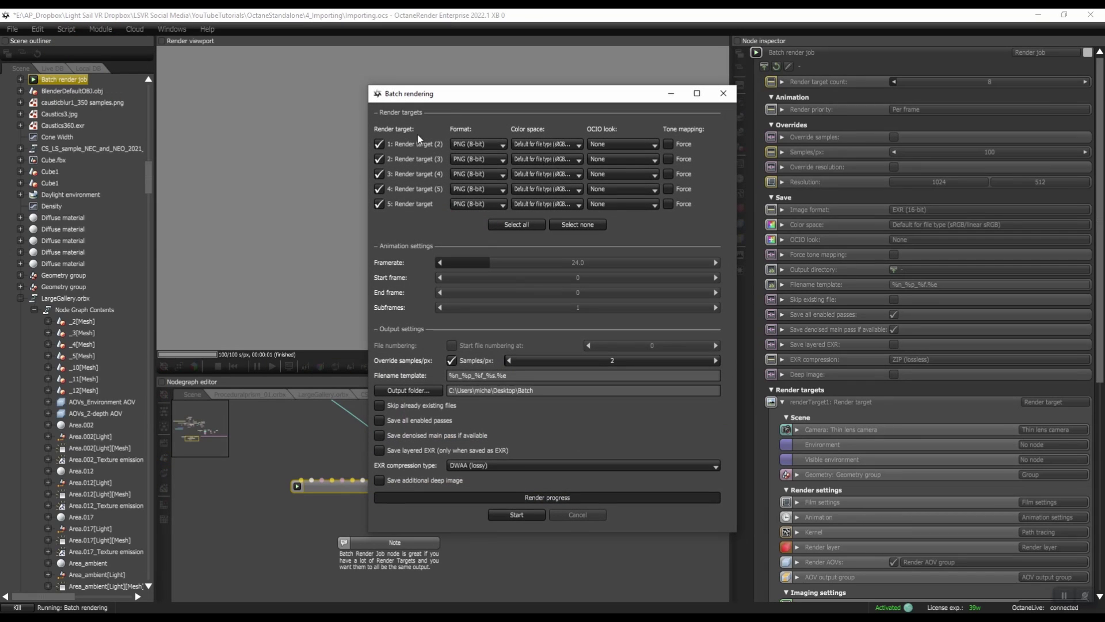
pyautogui.click(477, 144)
pyautogui.click(488, 189)
pyautogui.click(478, 204)
pyautogui.click(491, 236)
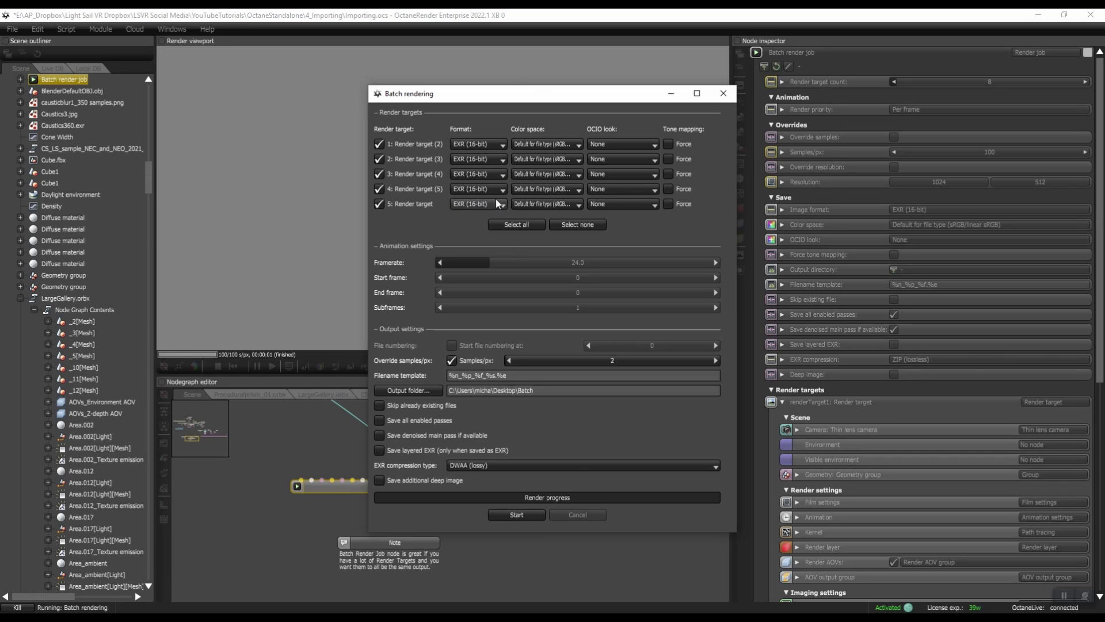
pyautogui.click(723, 92)
pyautogui.click(504, 507)
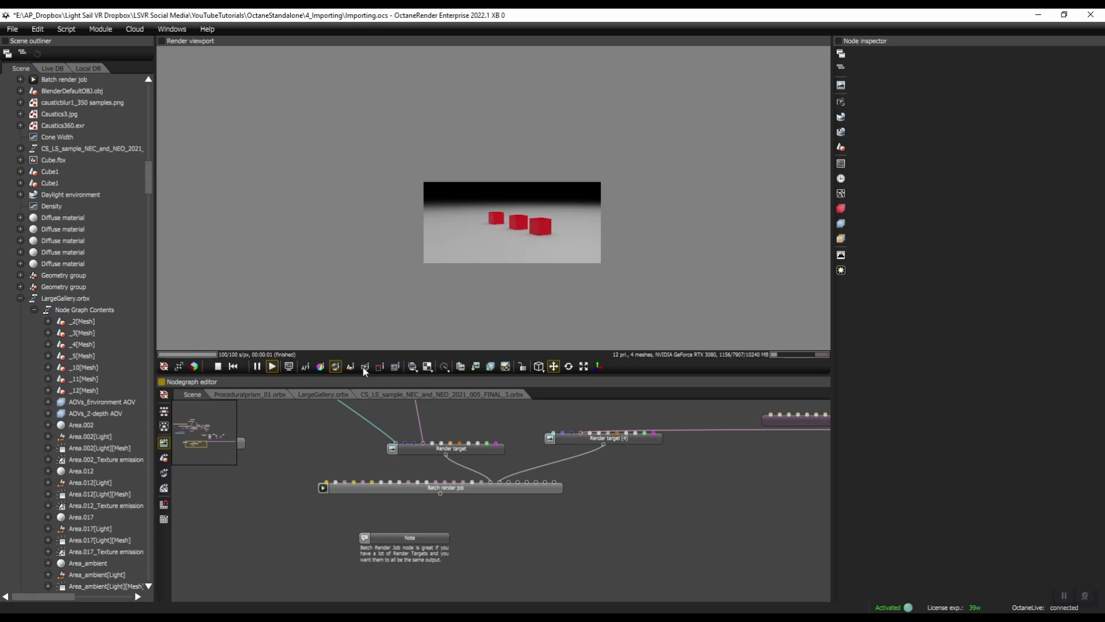
# Step: Check the Batch rendering window, then inspect both render targets and nudge Render target (4) lower
pyautogui.click(66, 29)
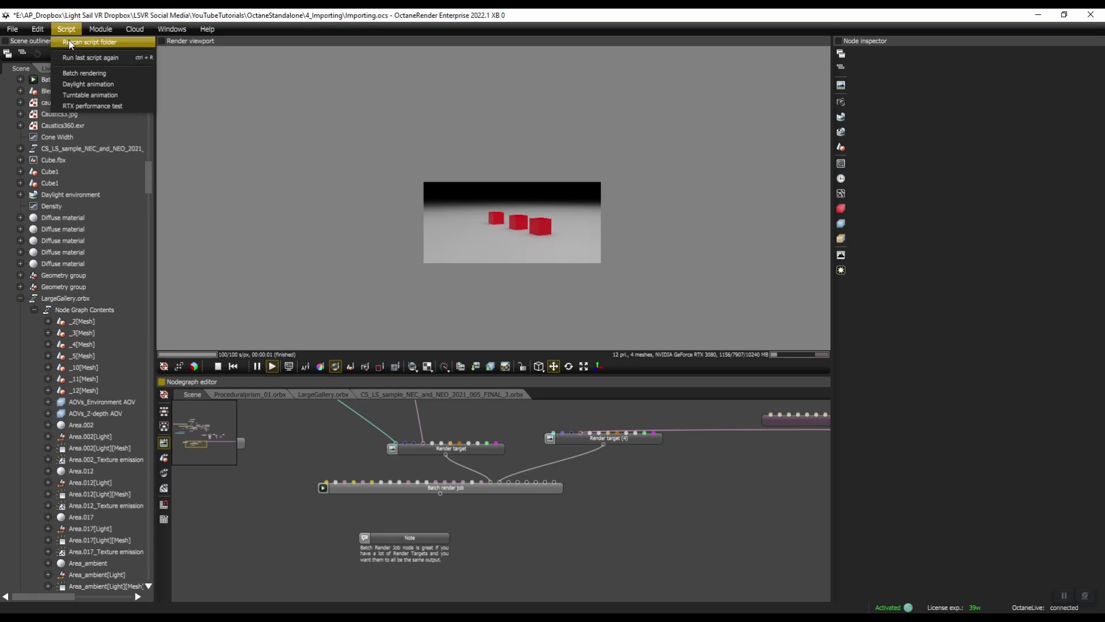
pyautogui.click(75, 73)
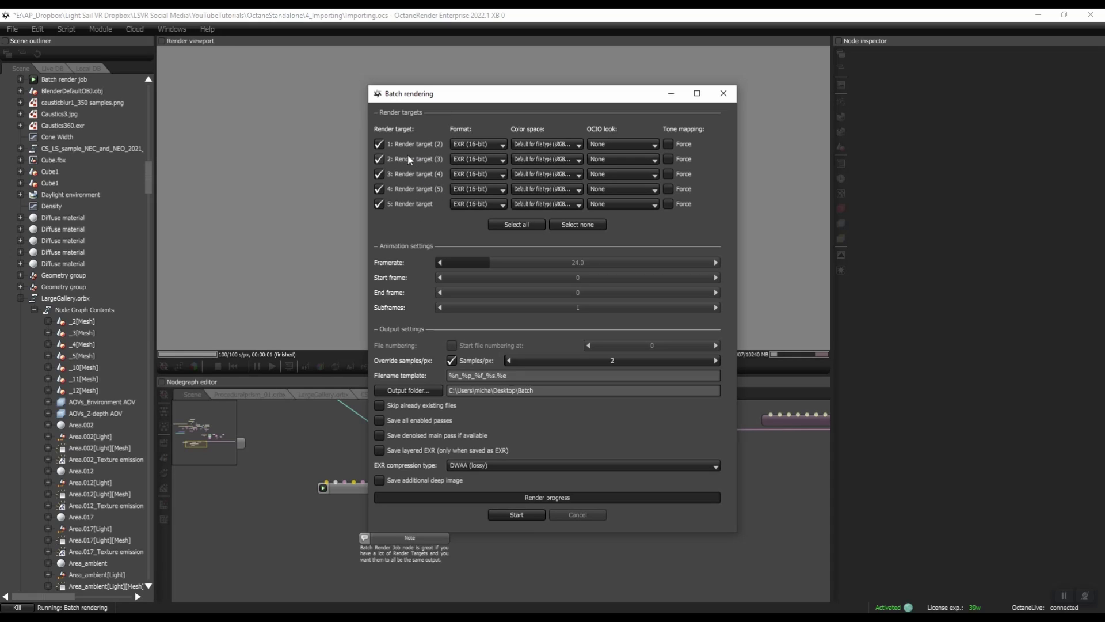
pyautogui.click(724, 94)
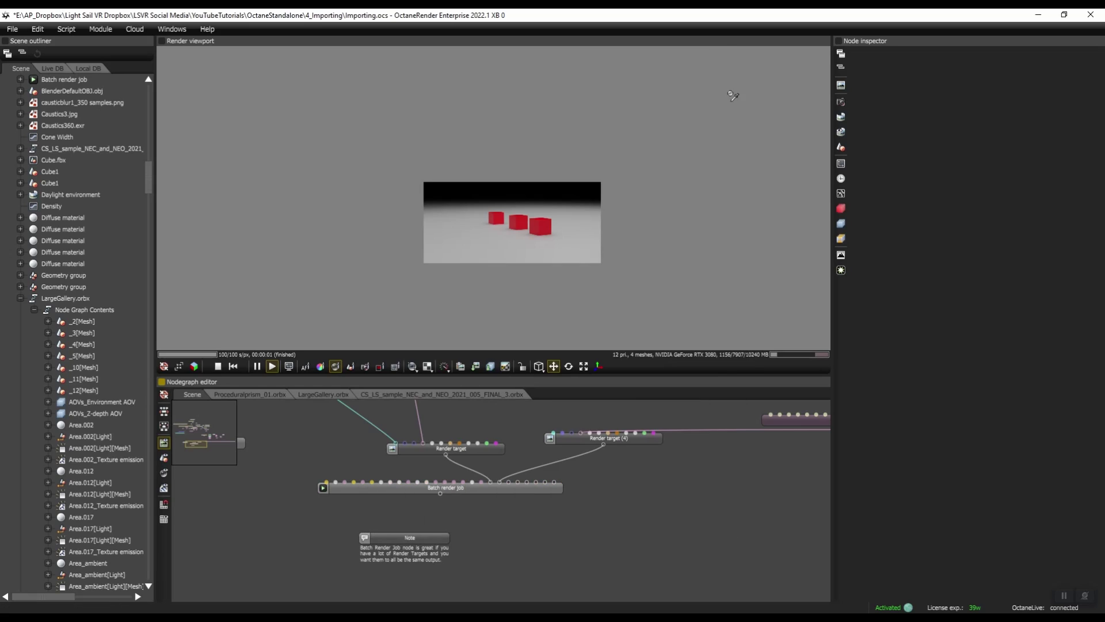
pyautogui.click(454, 450)
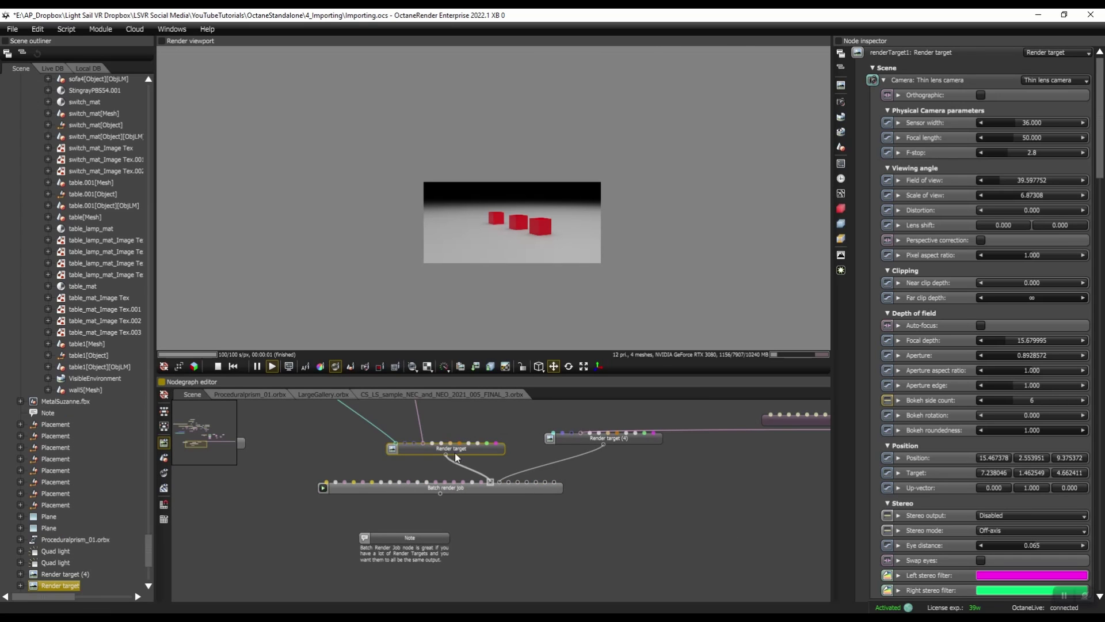
pyautogui.scroll(3, 455, 457)
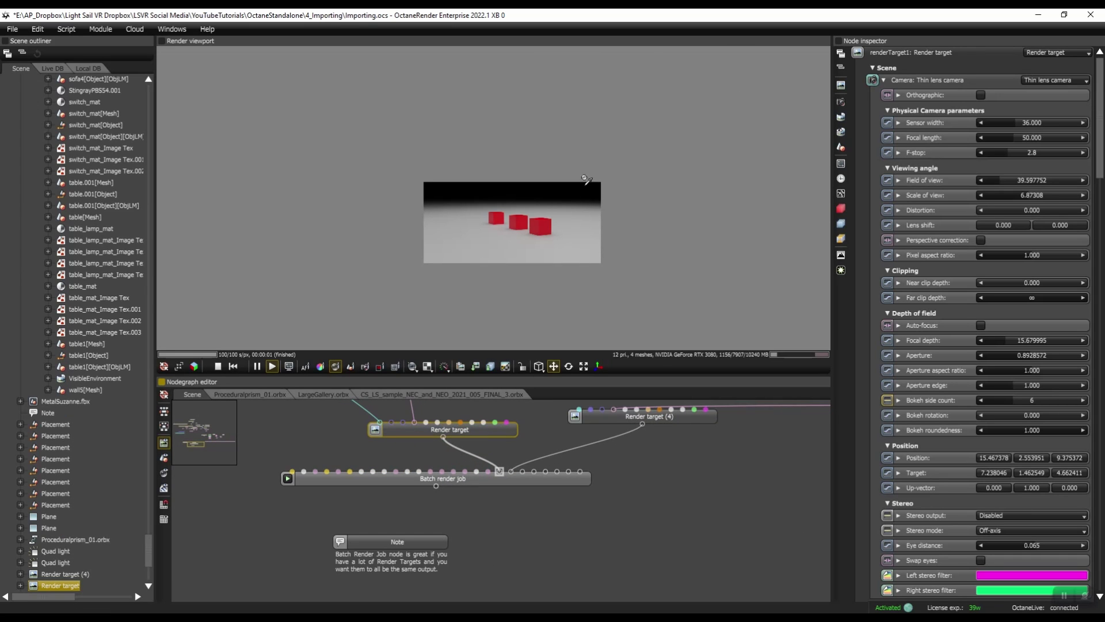
pyautogui.click(625, 419)
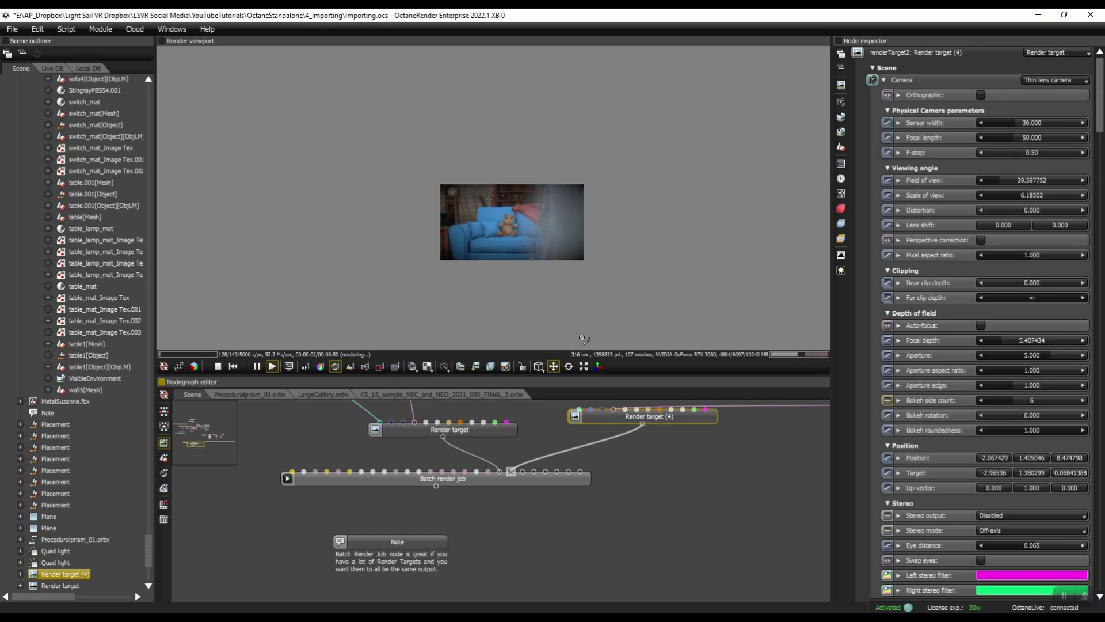
pyautogui.moveTo(666, 416); pyautogui.dragTo(664, 429)
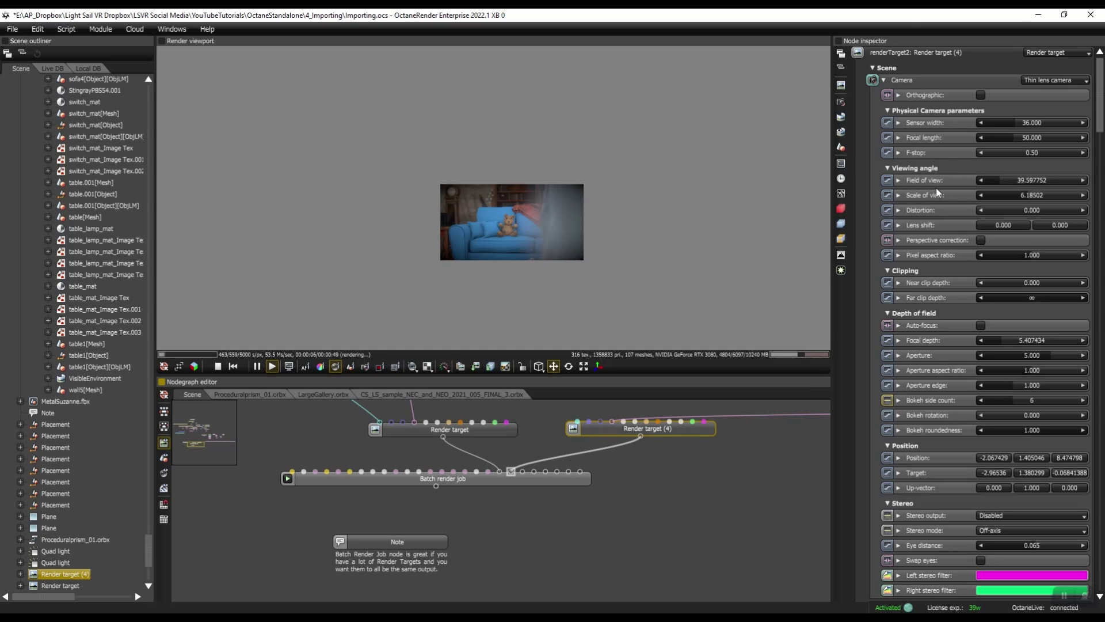
# Step: Rename Render target (4) to TeddyBear
pyautogui.doubleClick(933, 52)
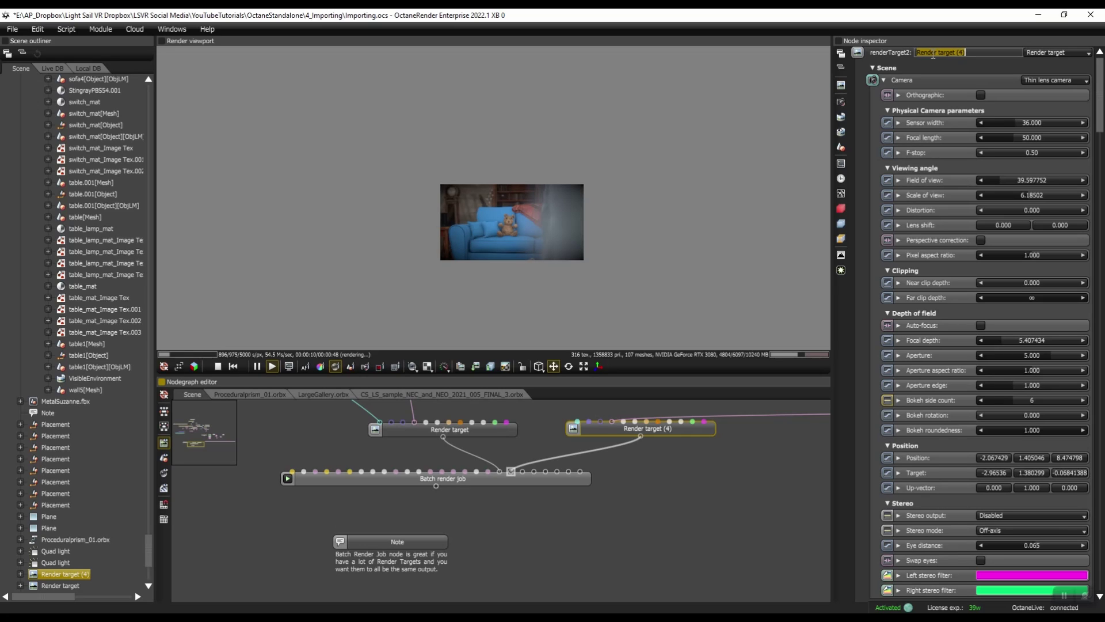
pyautogui.write('RT')
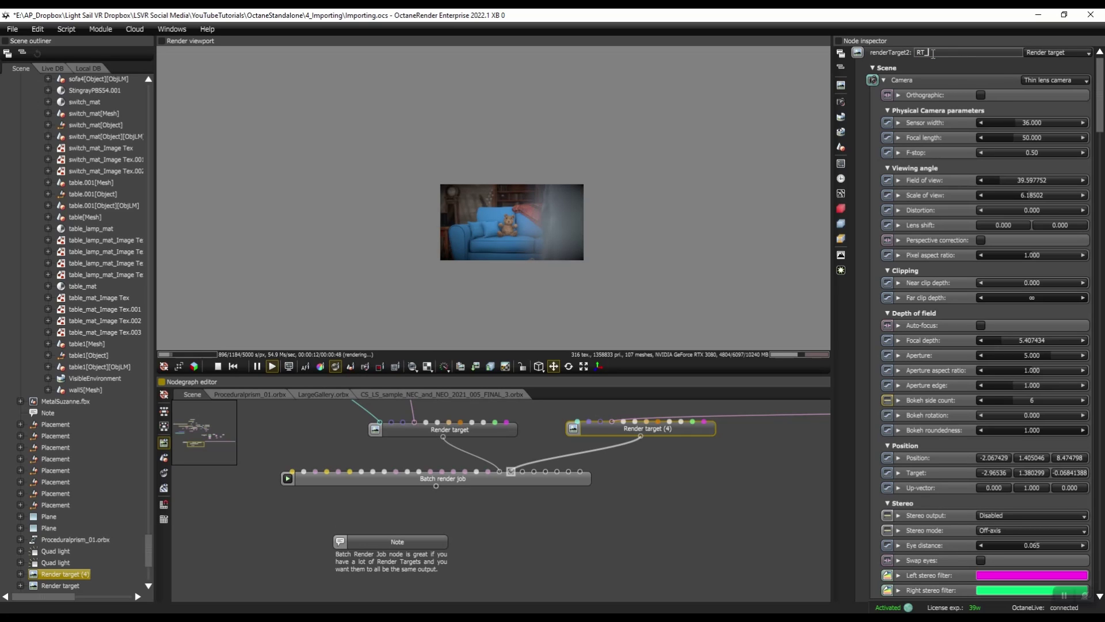
pyautogui.write('_TeddyBear')
pyautogui.press('Return')
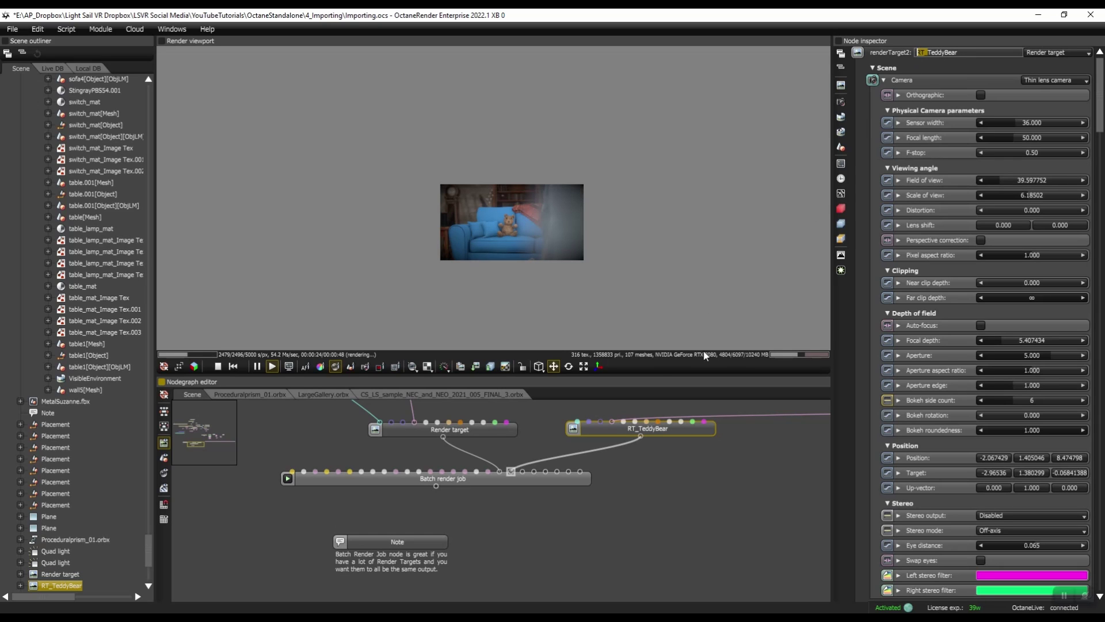
pyautogui.press('BackSpace')
pyautogui.click(662, 531)
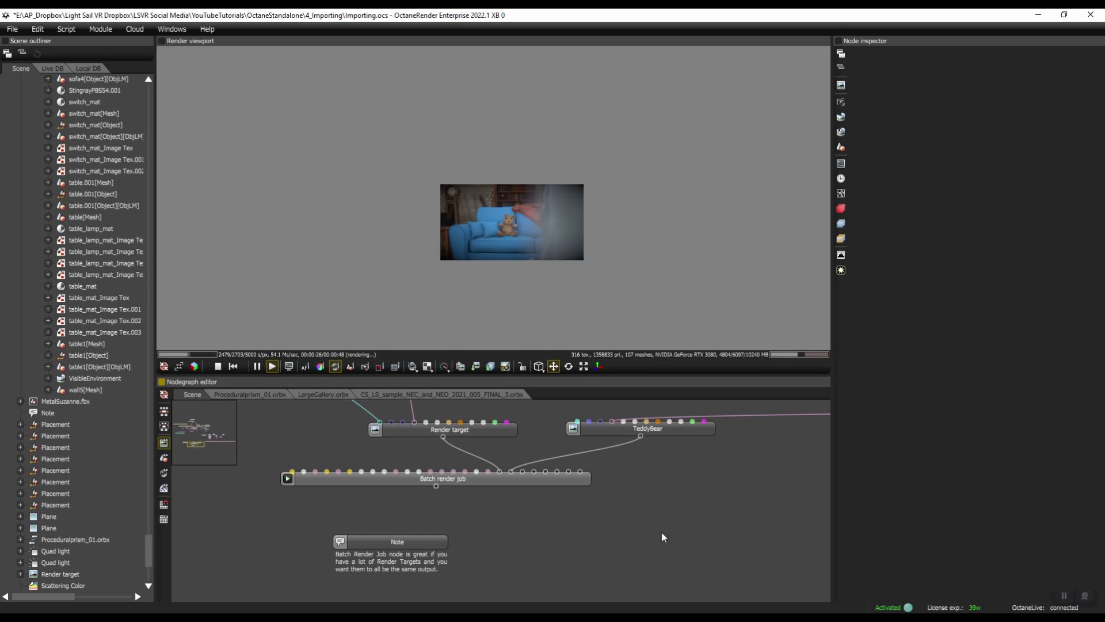
# Step: Rename the other render target to ThreeCubes and reopen the Batch rendering script
pyautogui.click(506, 430)
pyautogui.click(939, 52)
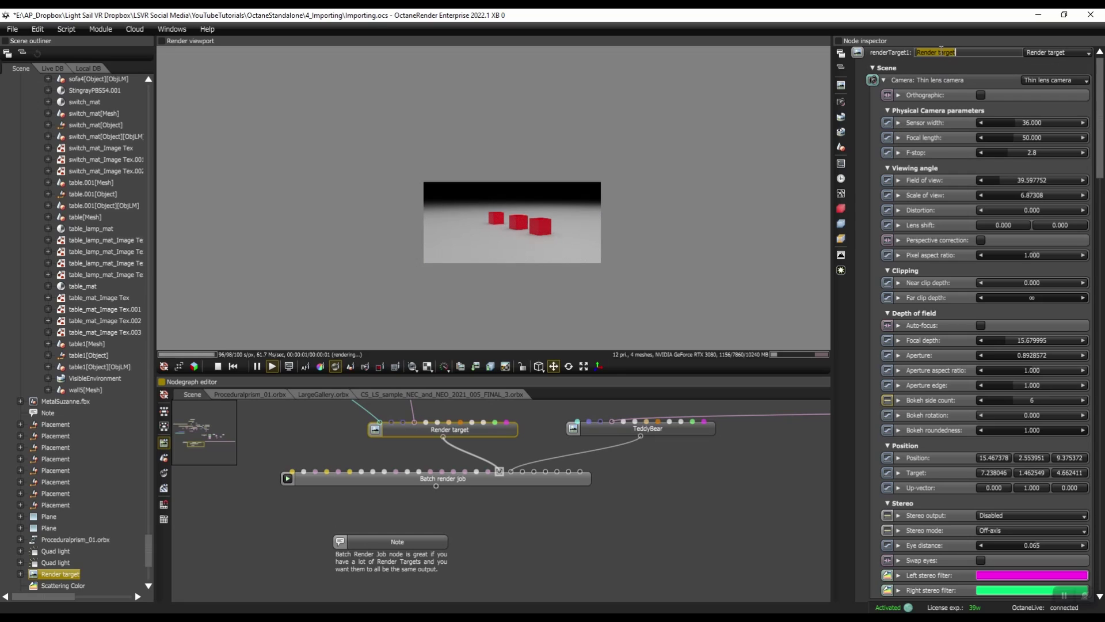
pyautogui.write('ThreeCubes')
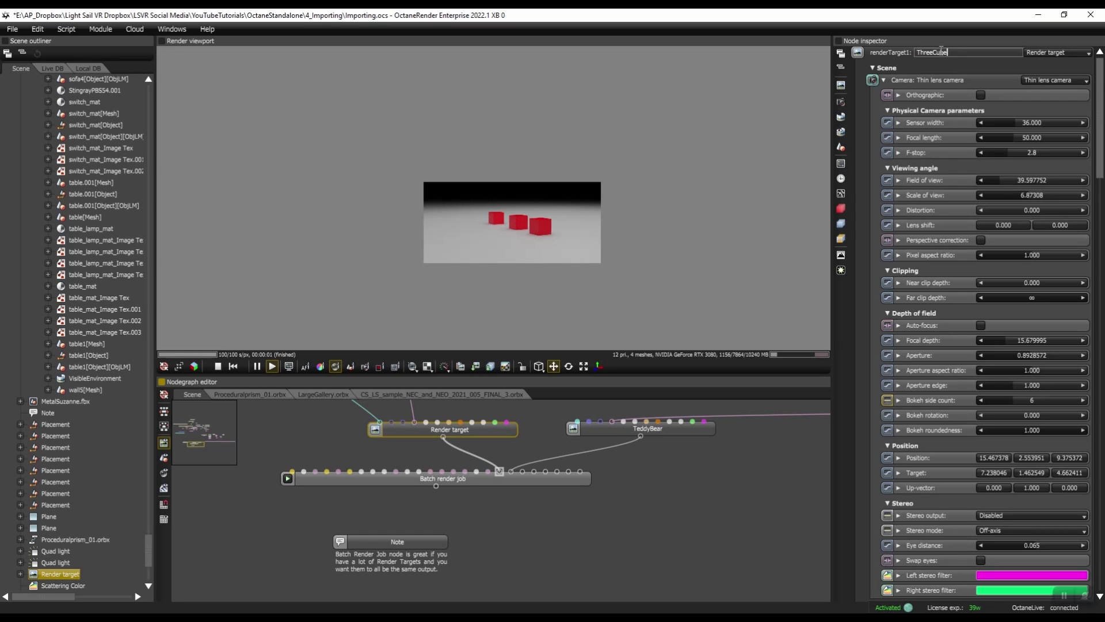
pyautogui.press('Return')
pyautogui.click(417, 417)
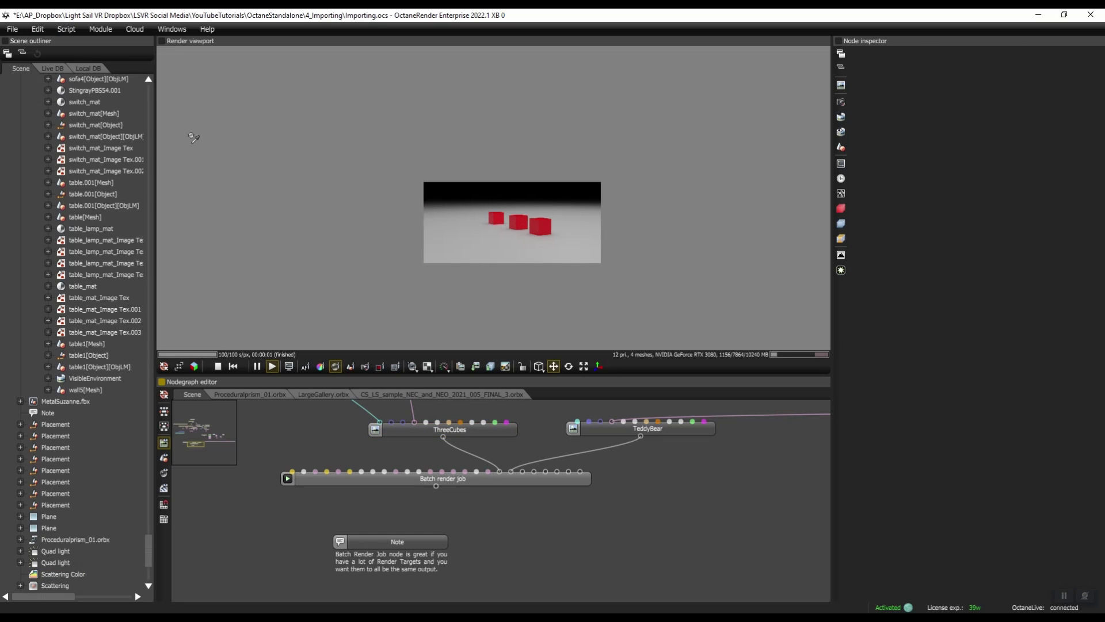
pyautogui.click(66, 30)
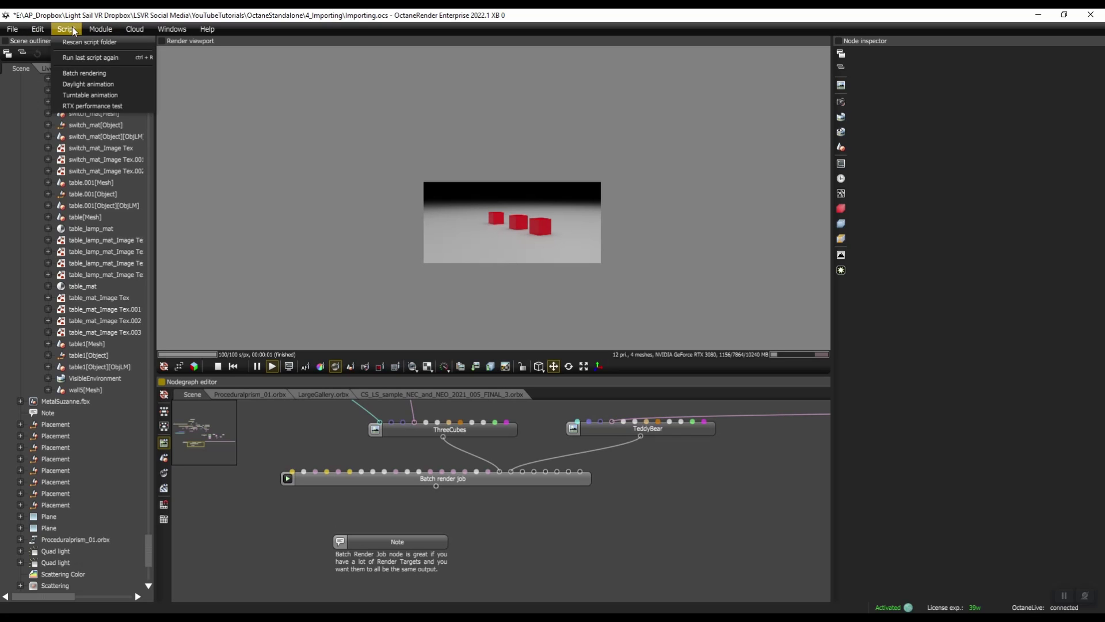
pyautogui.click(86, 73)
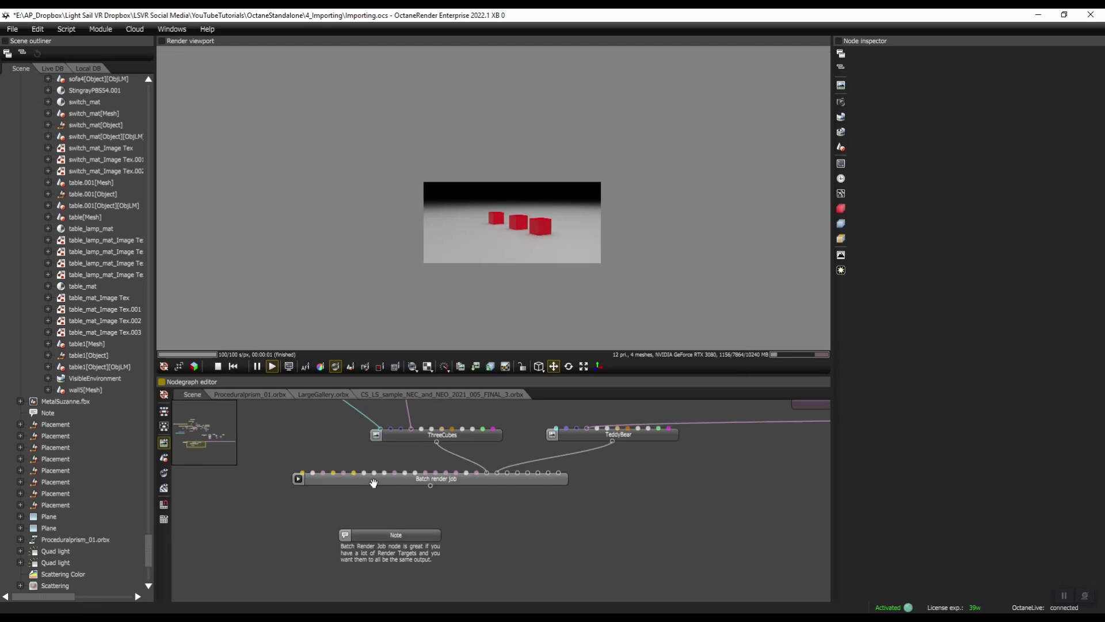
# Step: Maximize the Nodegraph editor to fill the window
pyautogui.rightClick(163, 384)
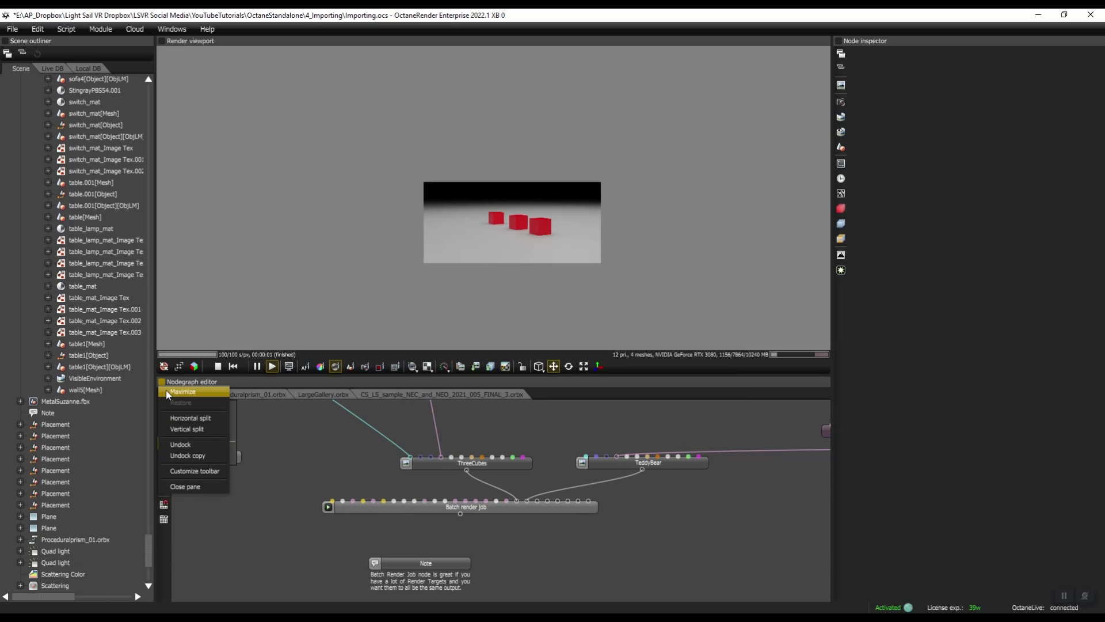
pyautogui.click(168, 392)
pyautogui.scroll(-6, 525, 285)
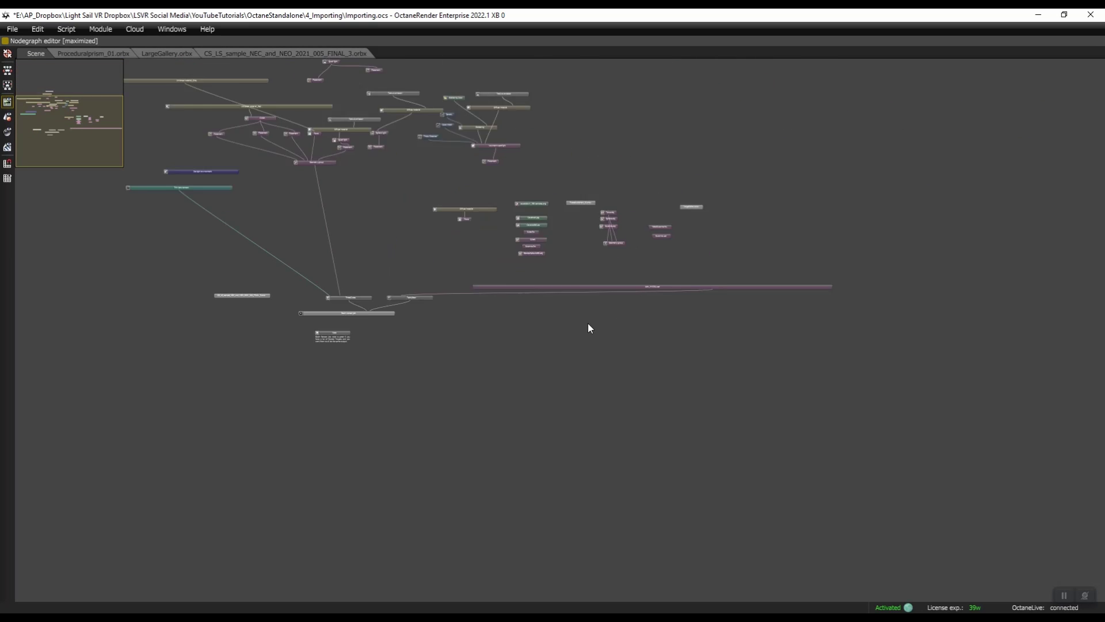
pyautogui.scroll(2, 588, 324)
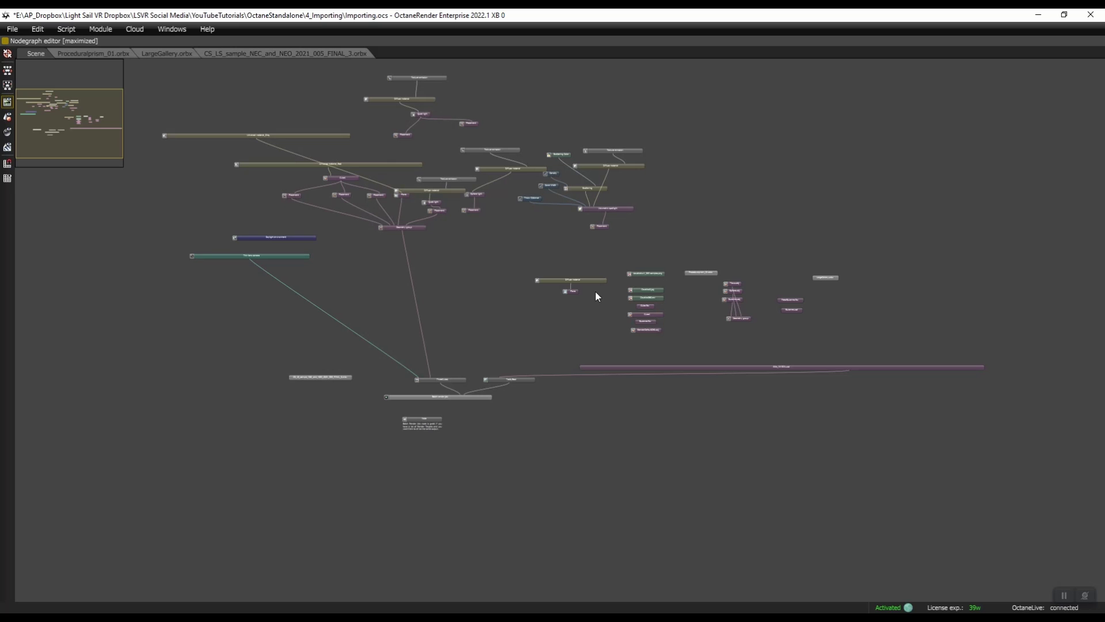
pyautogui.scroll(2, 489, 330)
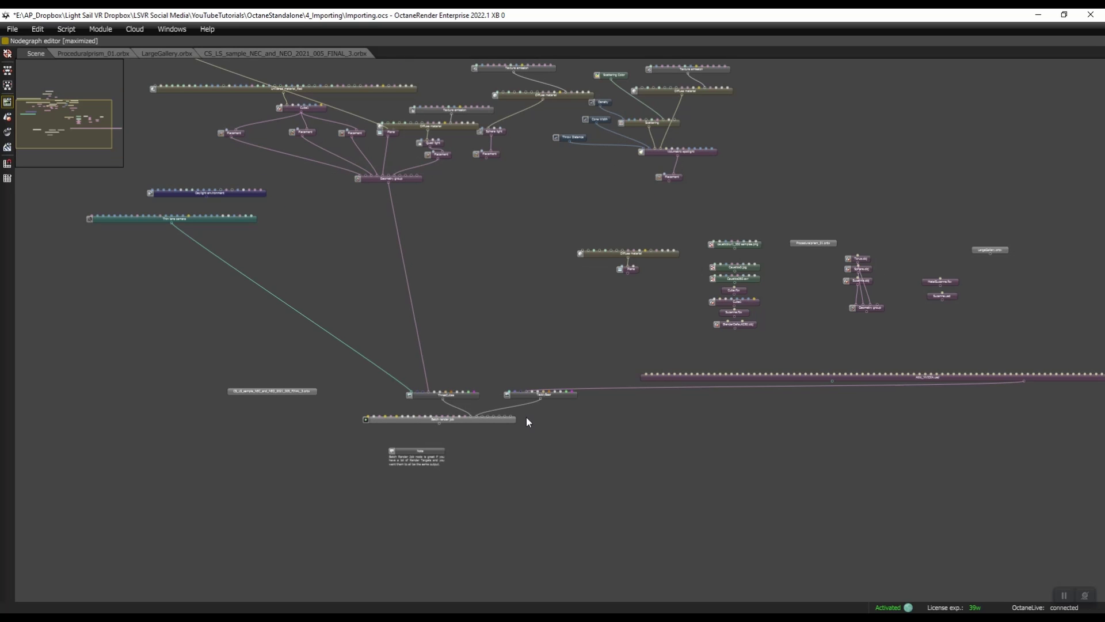
pyautogui.scroll(2, 527, 417)
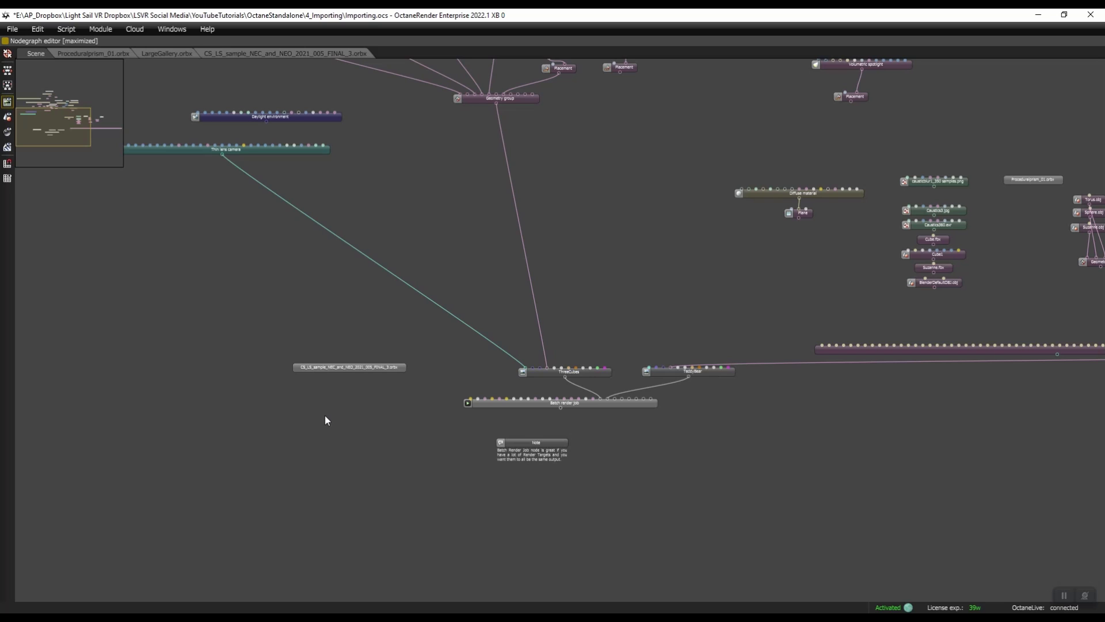
# Step: Peek inside the sample scene reference, then gather the ThreeCubes render target, geometry and Placement nodes together
pyautogui.moveTo(368, 367); pyautogui.dragTo(369, 389)
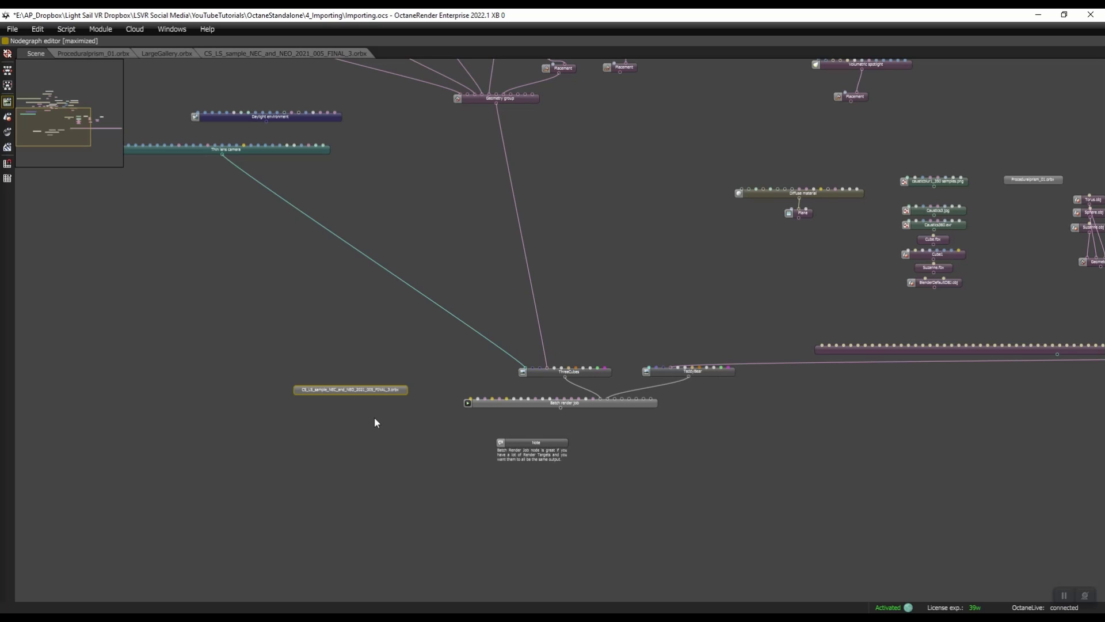
pyautogui.doubleClick(347, 392)
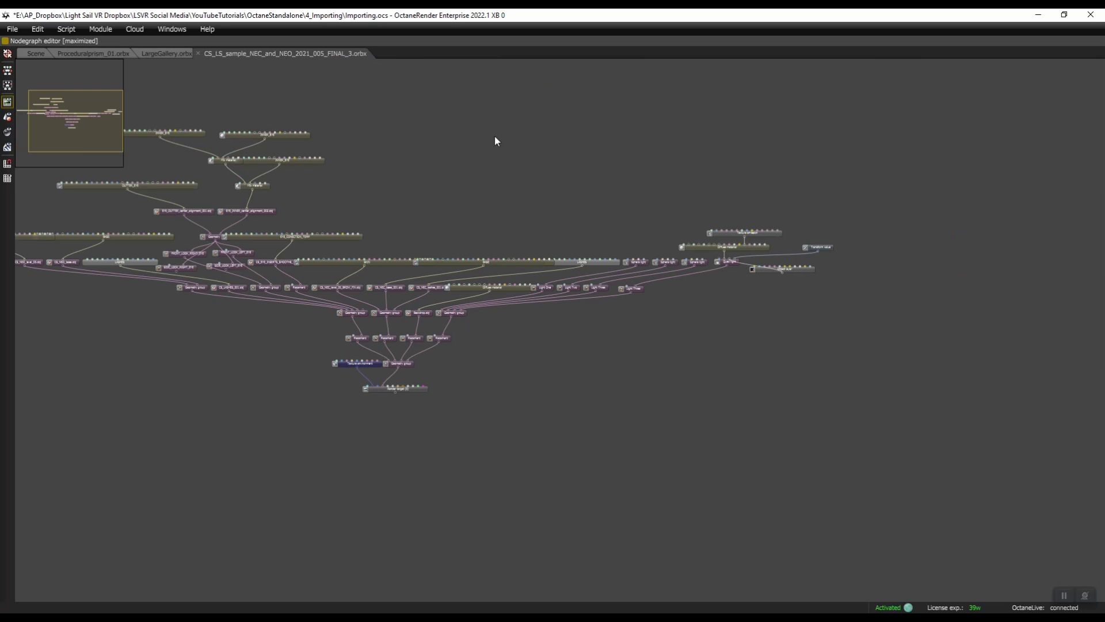
pyautogui.click(37, 53)
pyautogui.moveTo(595, 417); pyautogui.dragTo(524, 326)
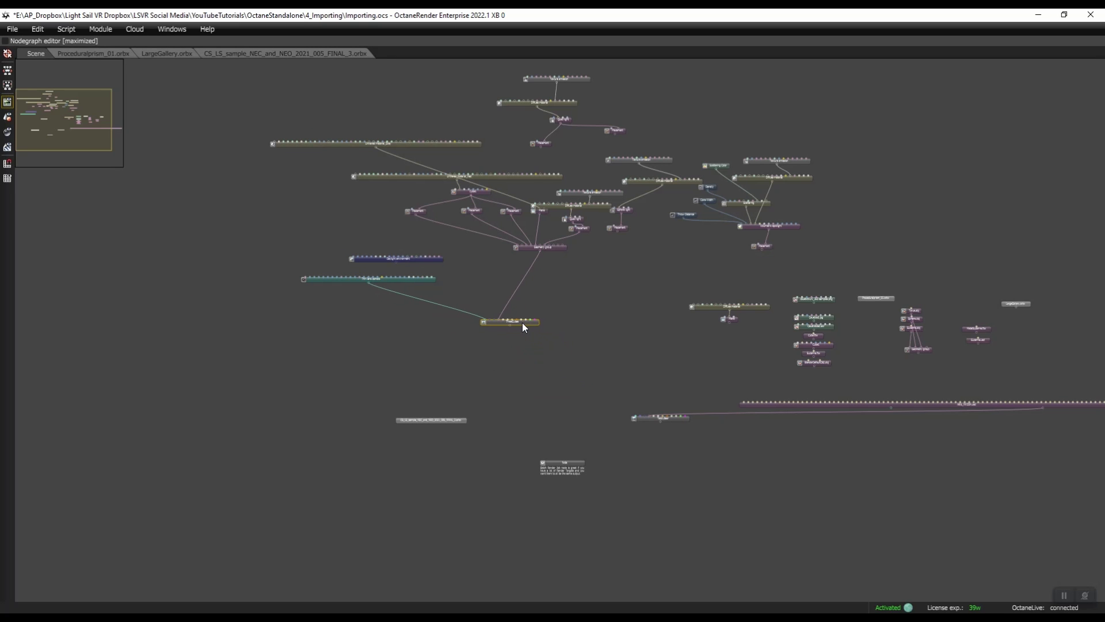
pyautogui.moveTo(572, 309); pyautogui.dragTo(499, 278, button='middle')
pyautogui.moveTo(308, 95); pyautogui.dragTo(604, 378)
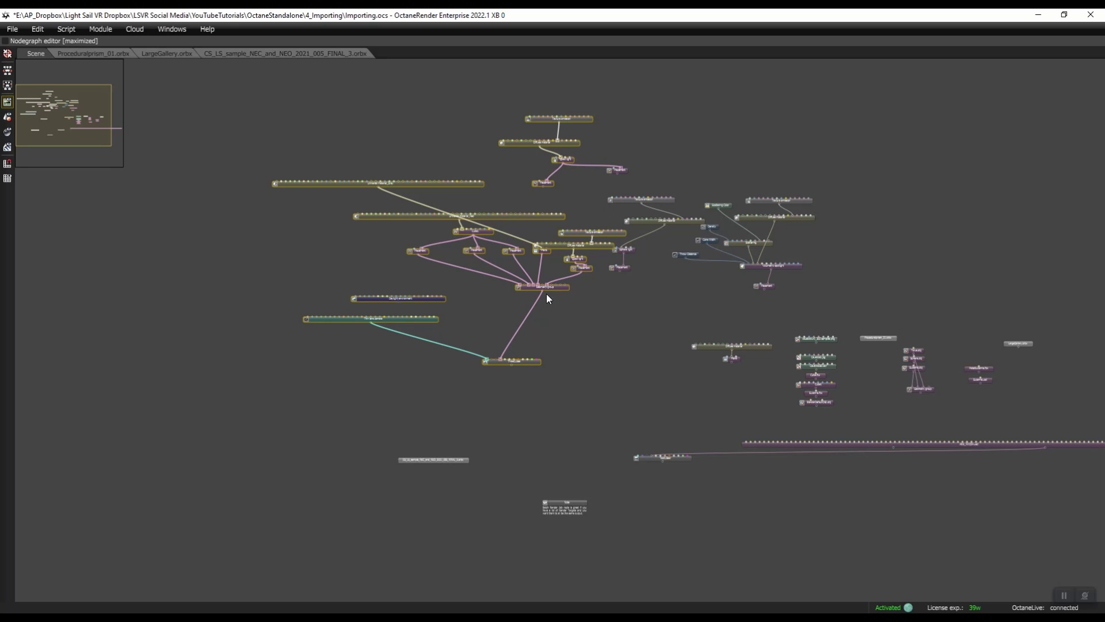
pyautogui.moveTo(544, 289); pyautogui.dragTo(411, 285)
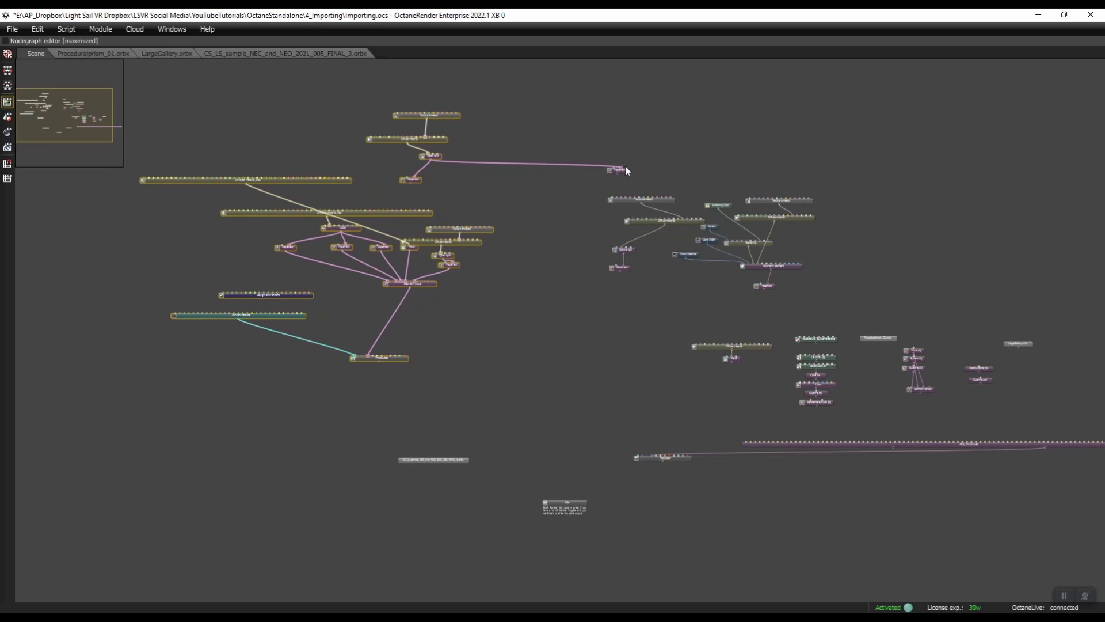
pyautogui.moveTo(625, 170); pyautogui.dragTo(531, 175)
# Step: Delete the unwanted central node cluster and box-select the entire ThreeCubes node tree
pyautogui.scroll(3, 701, 335)
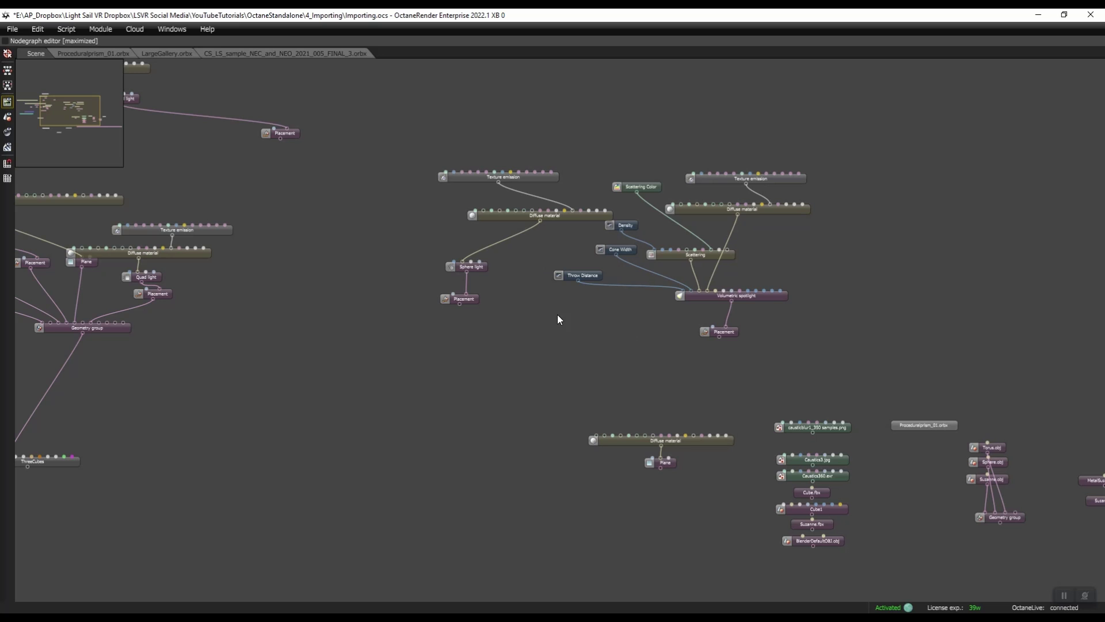
pyautogui.moveTo(397, 117); pyautogui.dragTo(889, 363)
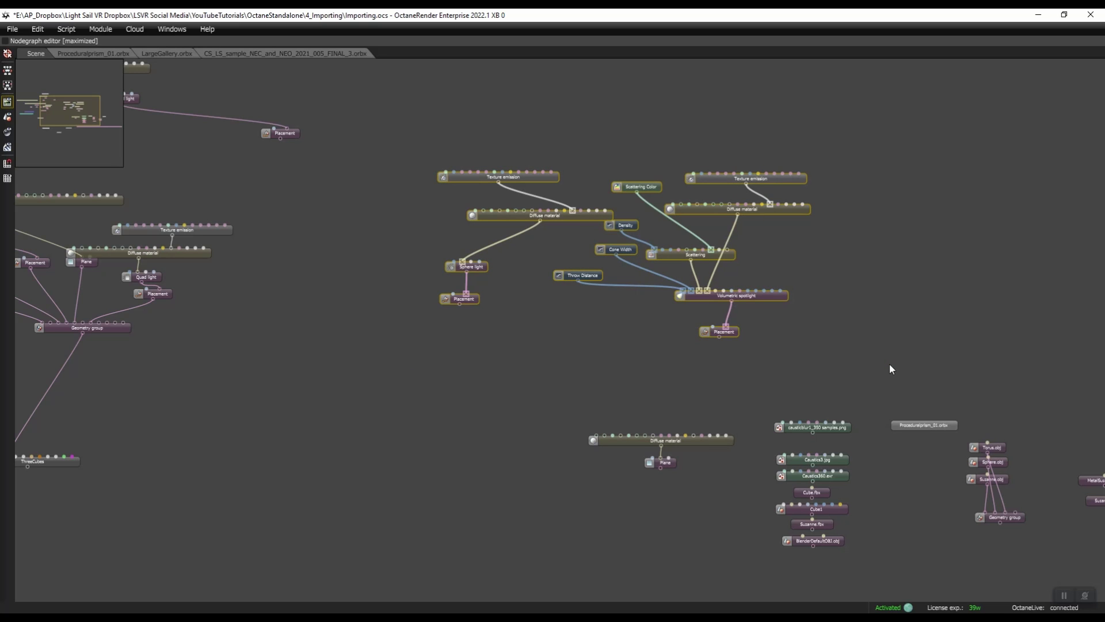
pyautogui.press('Delete')
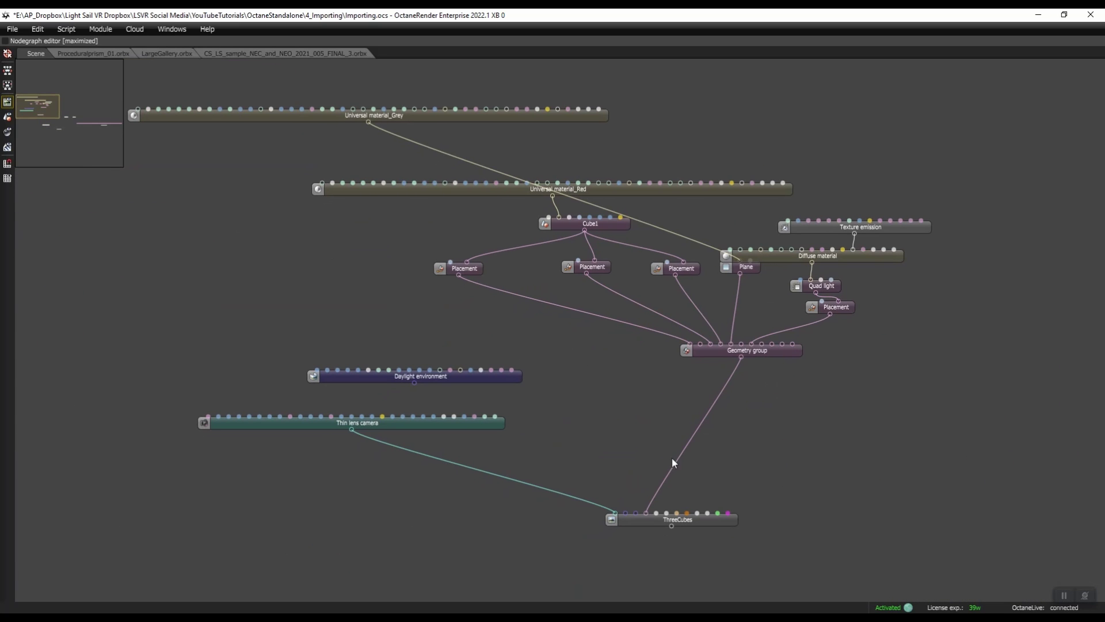
pyautogui.scroll(-3, 691, 432)
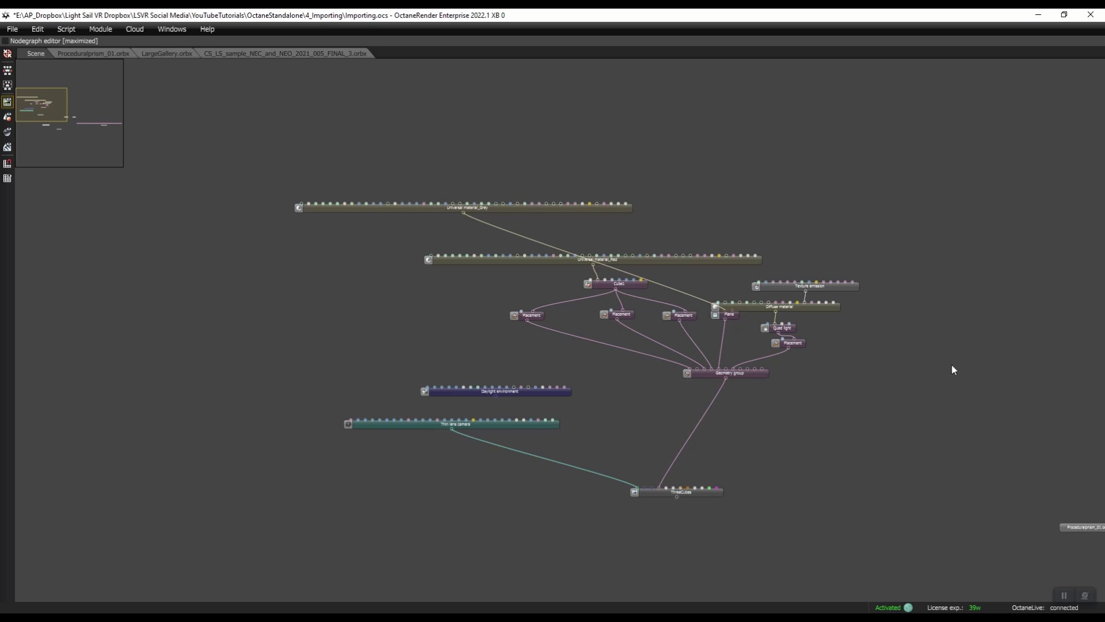
pyautogui.moveTo(741, 451); pyautogui.dragTo(655, 413, button='middle')
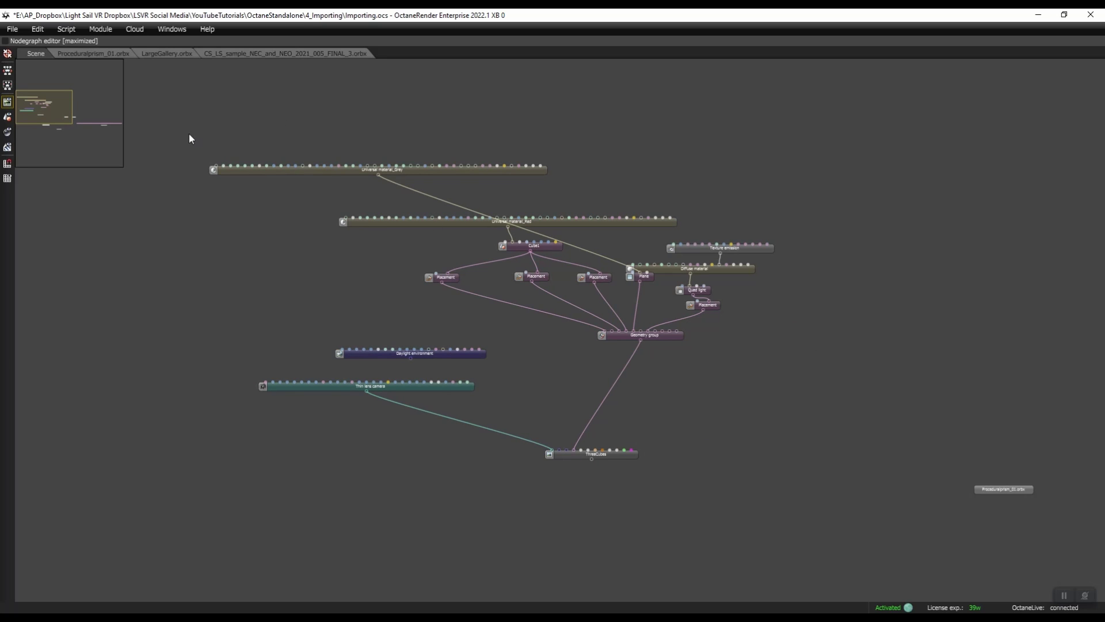
pyautogui.moveTo(189, 133); pyautogui.dragTo(774, 478)
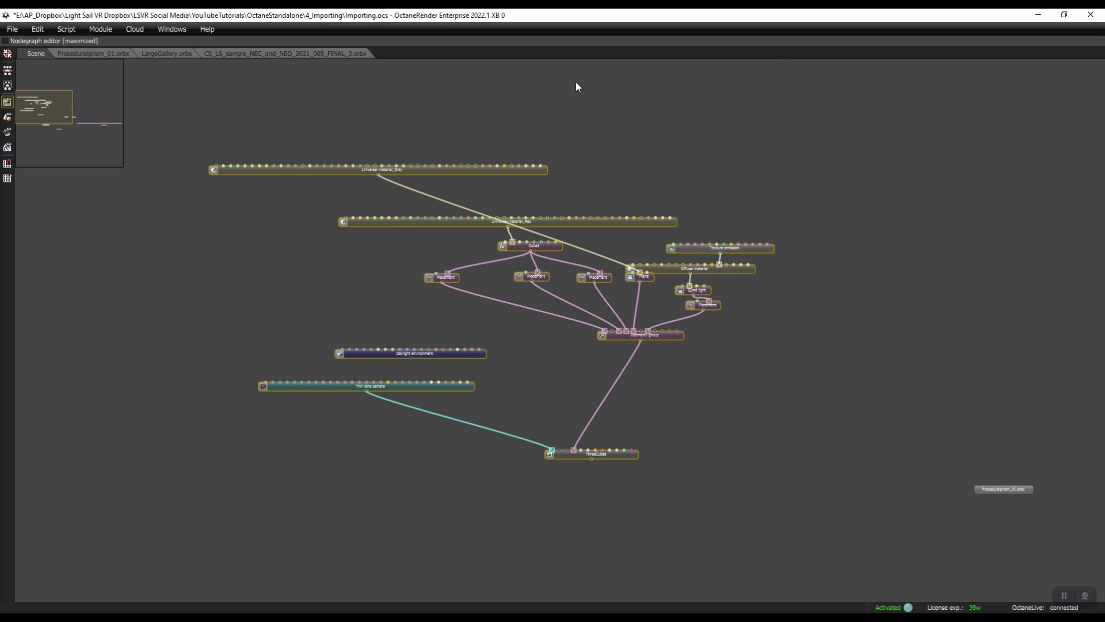
# Step: Collapse the selected ThreeCubes nodes into one node graph and restore the full window layout
pyautogui.rightClick(606, 454)
pyautogui.click(552, 422)
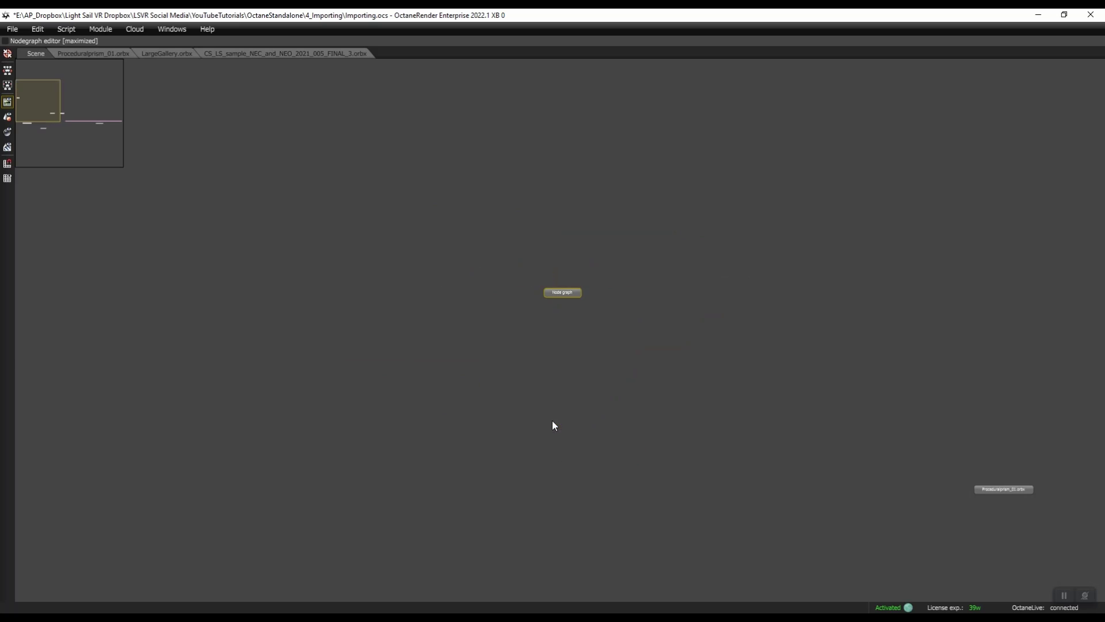
pyautogui.scroll(-2, 675, 294)
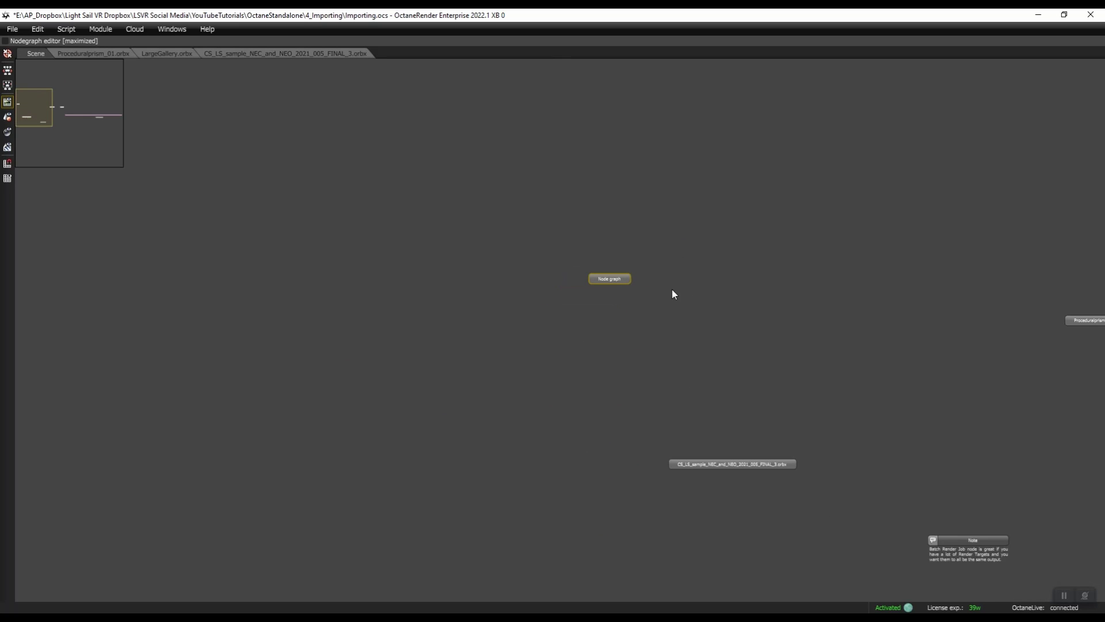
pyautogui.scroll(2, 610, 278)
pyautogui.click(4, 41)
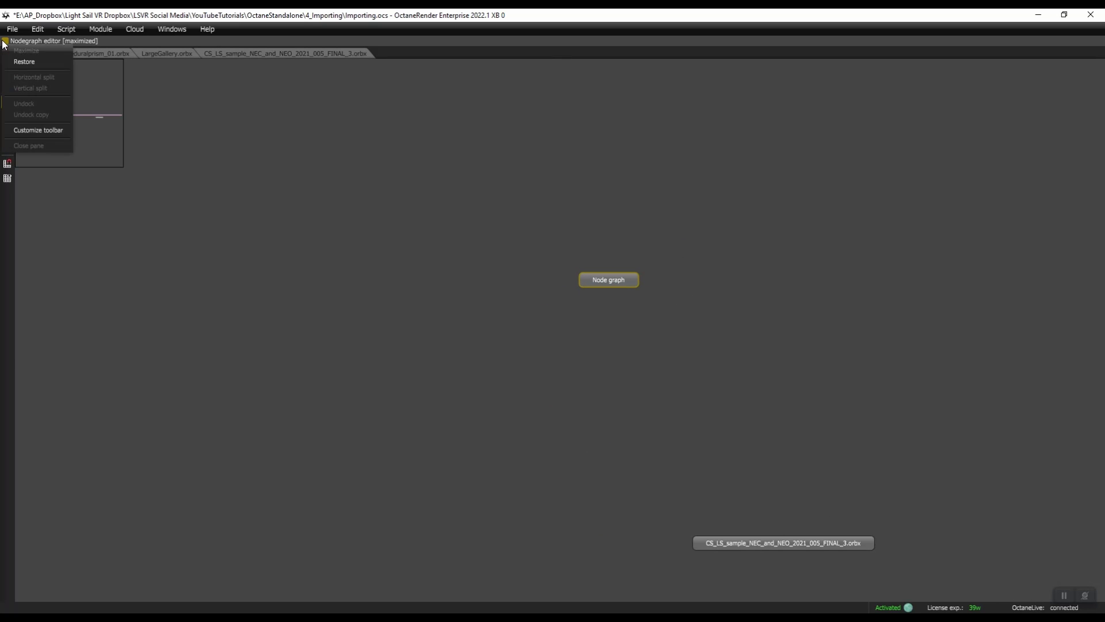
pyautogui.click(23, 61)
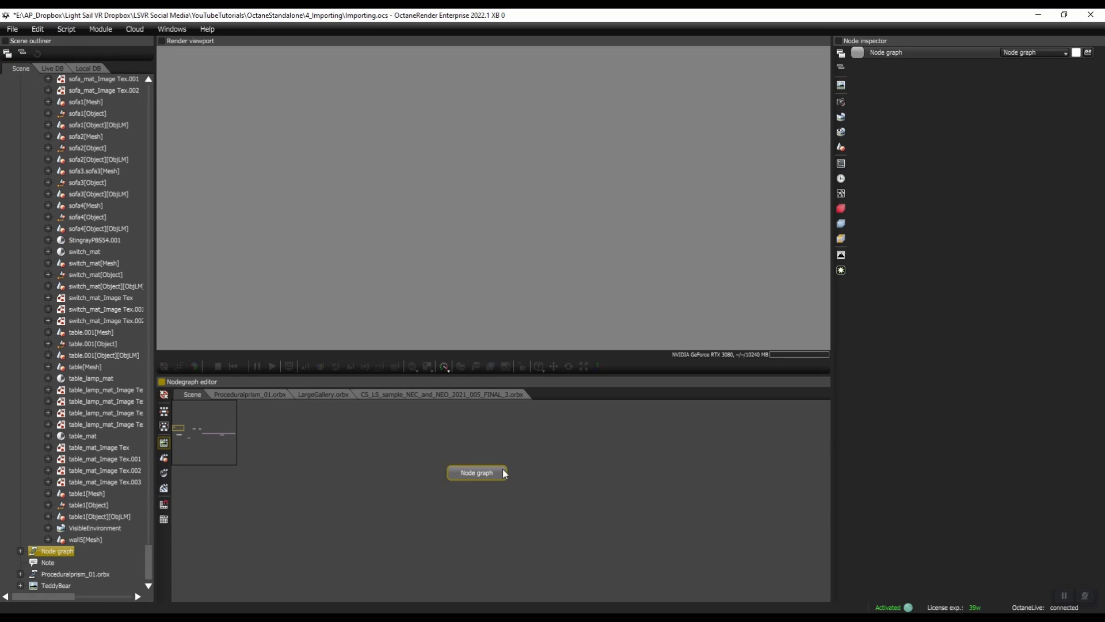
# Step: Rename the new node graph to 'Three Cubes' in the Node inspector
pyautogui.click(879, 53)
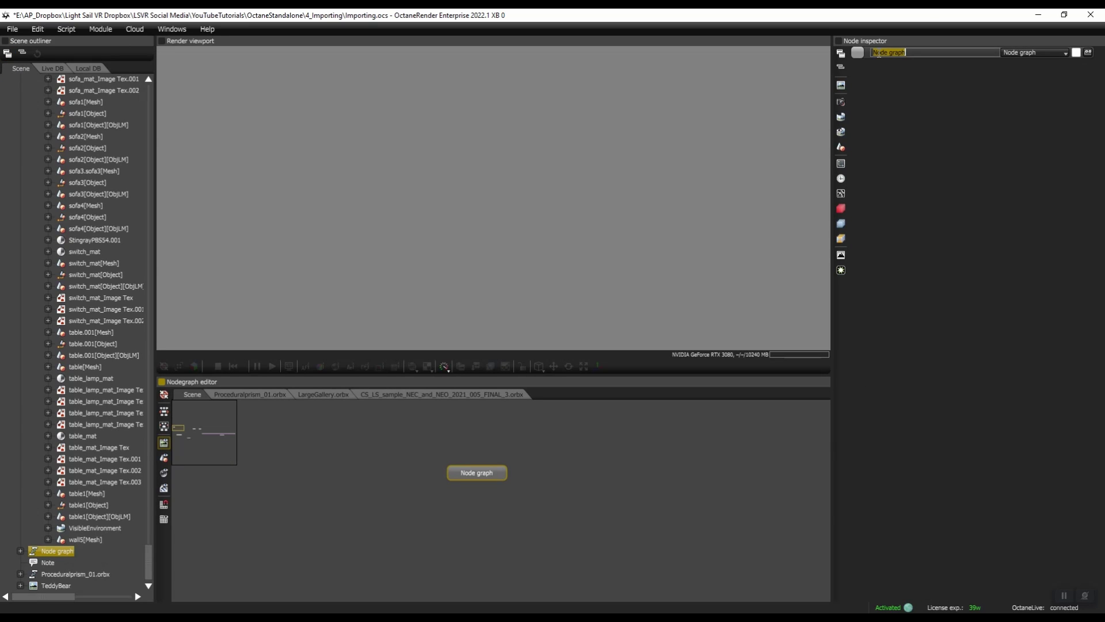
pyautogui.write('Three Cubes')
pyautogui.press('Return')
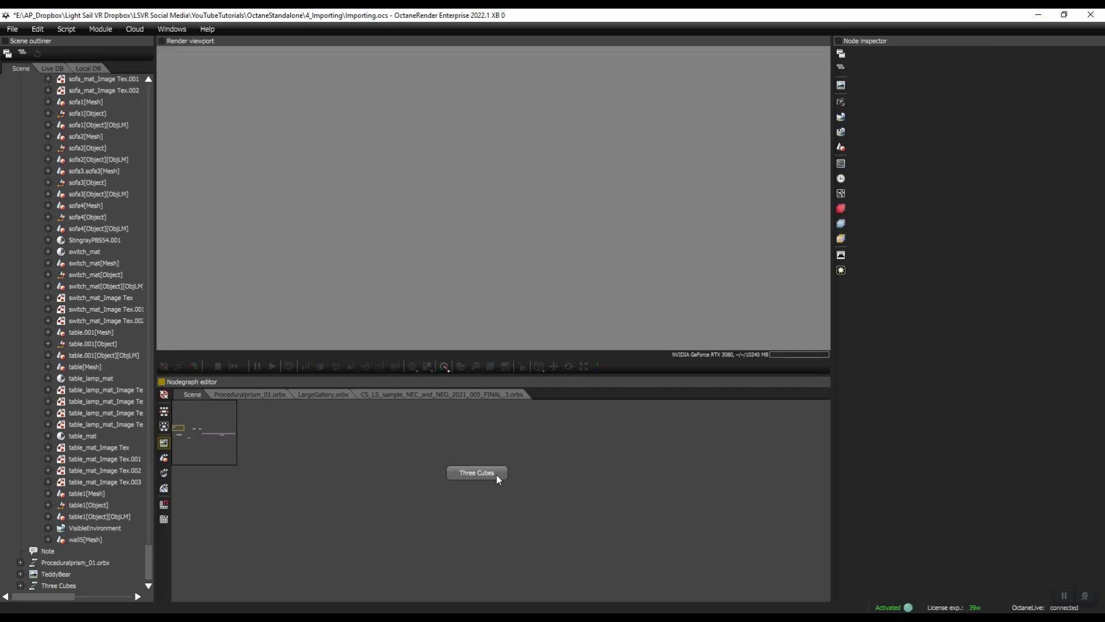
pyautogui.click(458, 526)
pyautogui.click(469, 476)
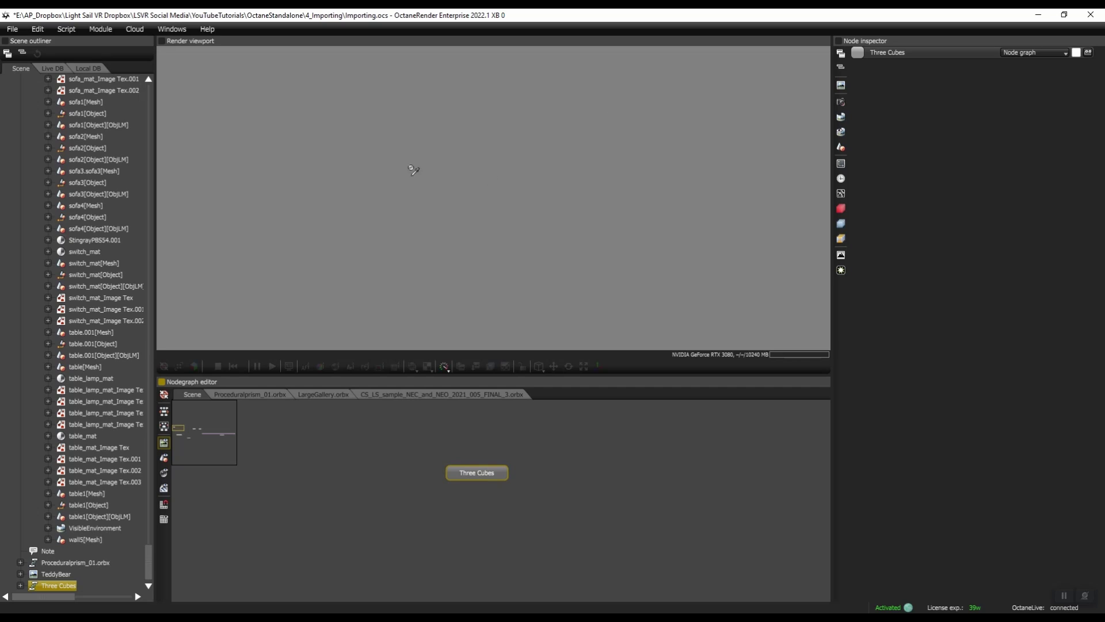
pyautogui.click(493, 544)
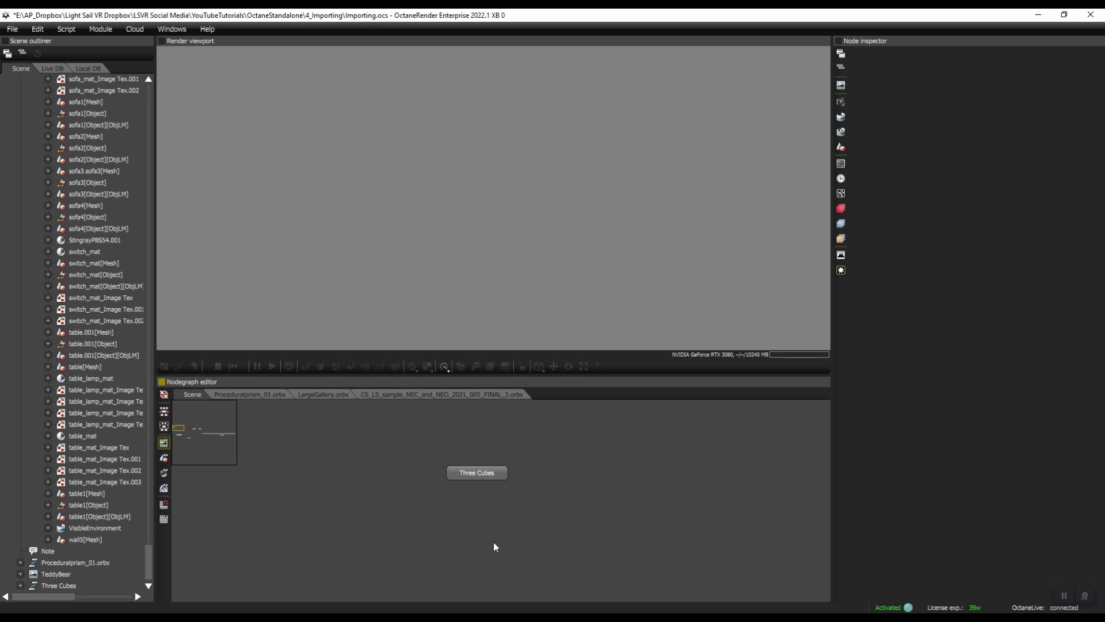
# Step: Inside the Three Cubes graph, add a Render target out from the node menu, then delete it
pyautogui.doubleClick(485, 474)
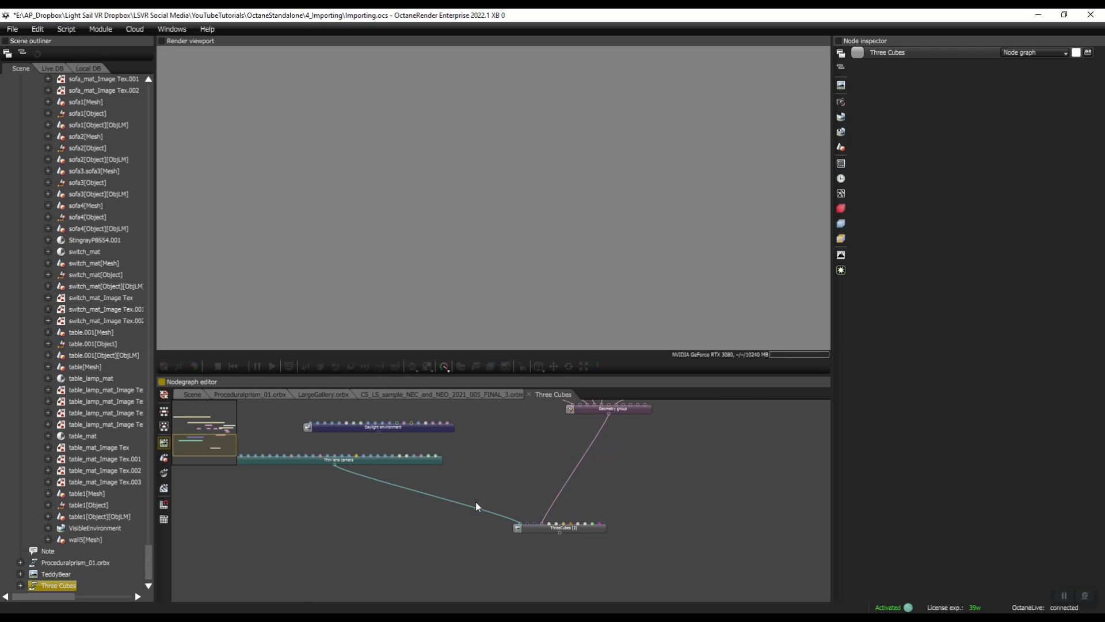
pyautogui.scroll(3, 510, 503)
pyautogui.click(513, 546)
pyautogui.rightClick(537, 571)
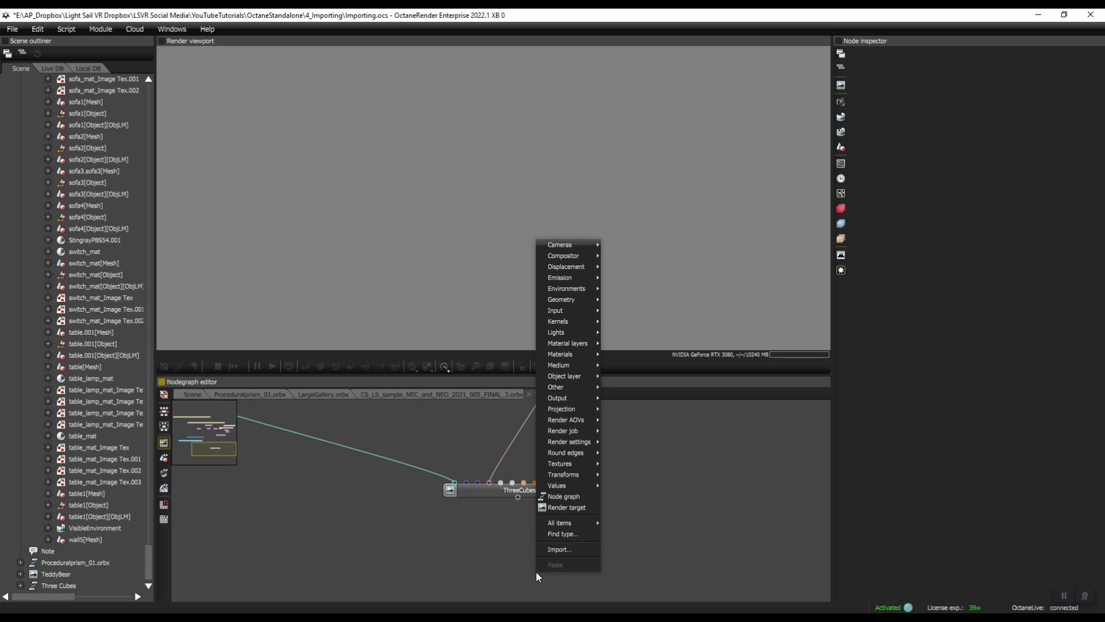
pyautogui.moveTo(577, 408)
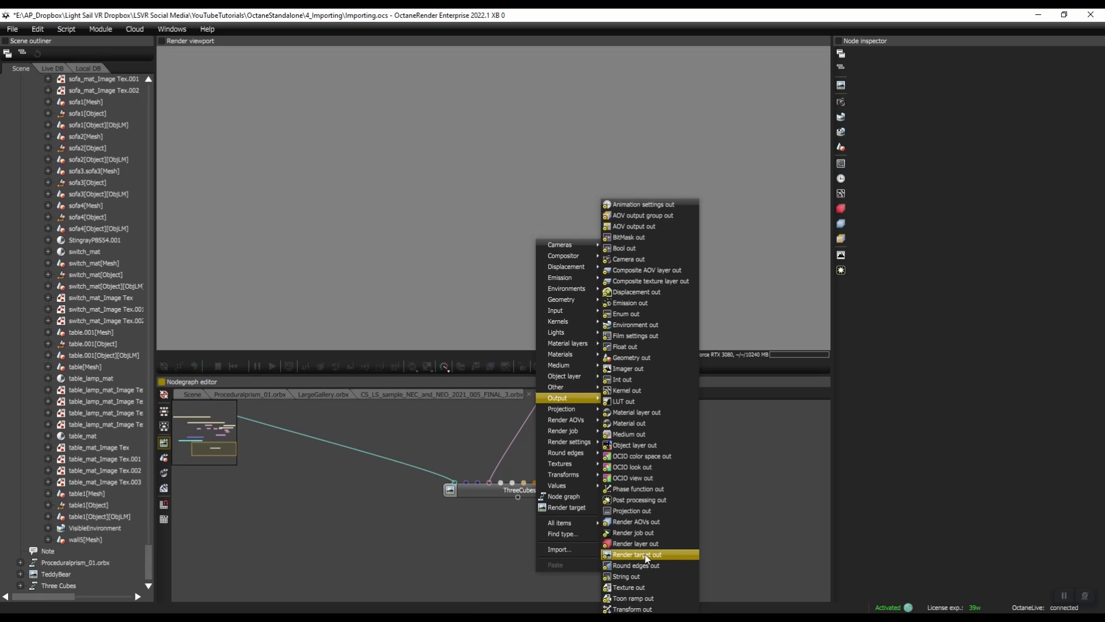
pyautogui.click(638, 554)
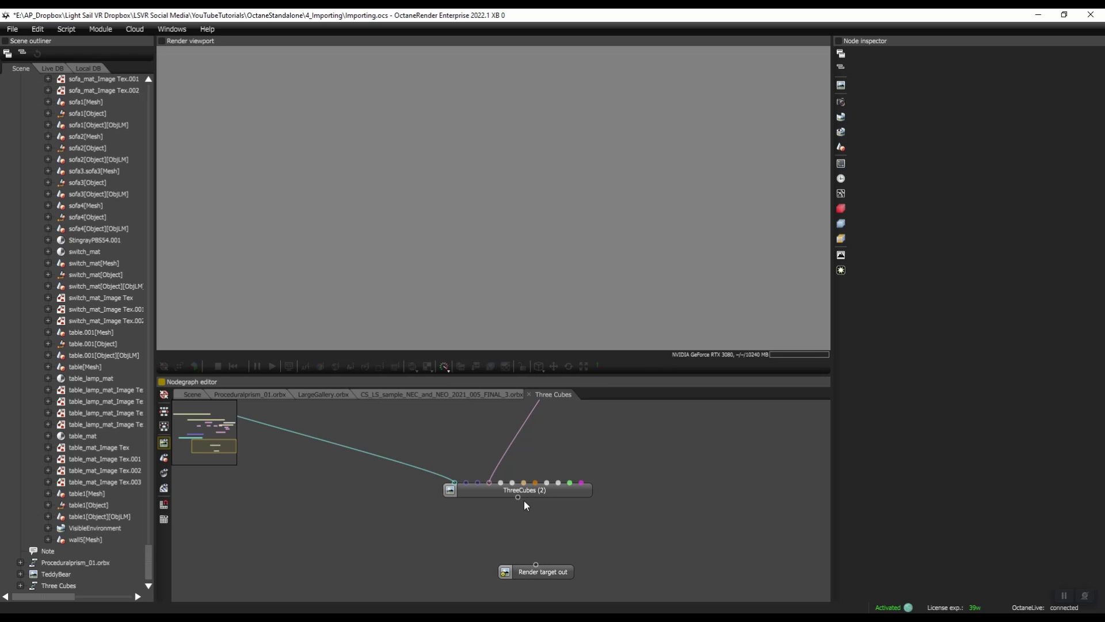
pyautogui.click(544, 567)
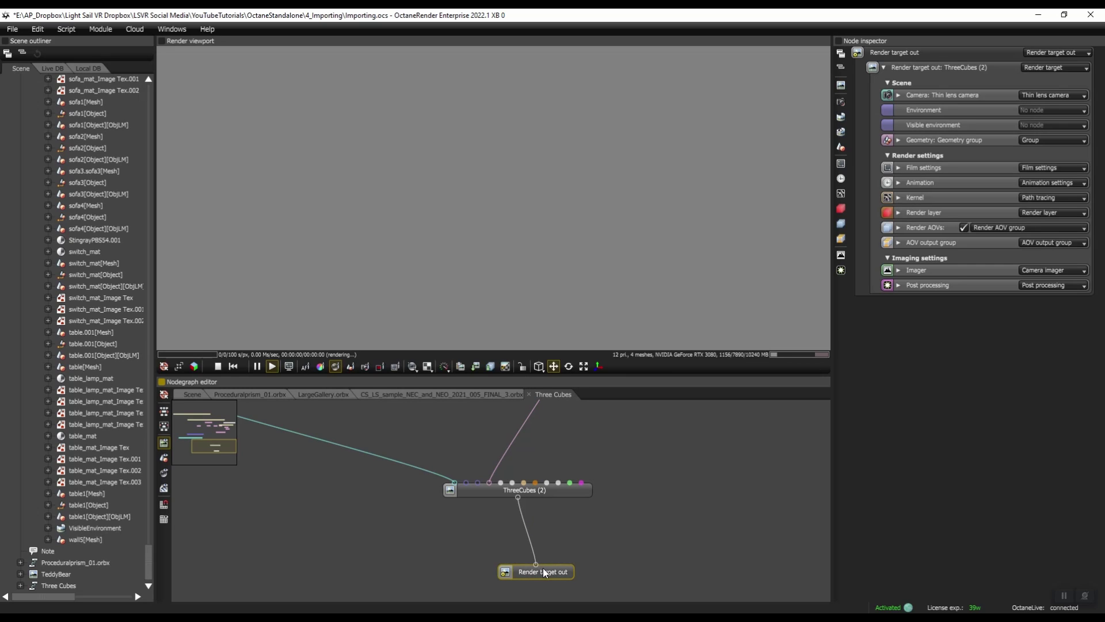
pyautogui.press('Delete')
# Step: Add a Render target out via 'render out' search, wire ThreeCubes (2) to it, then select Three Cubes in Scene
pyautogui.press('space')
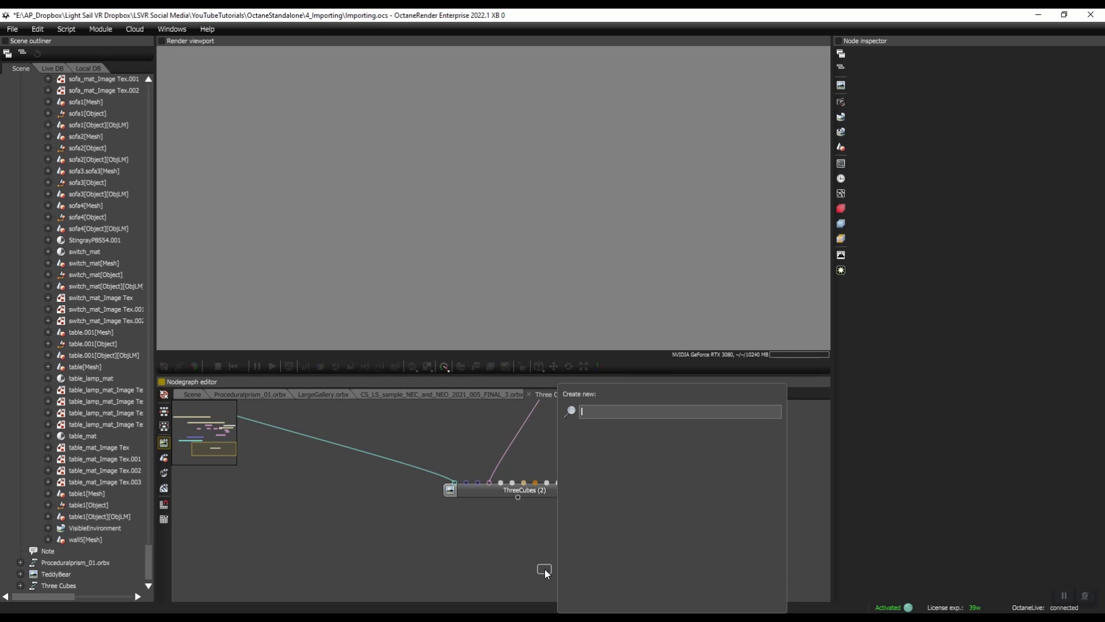
pyautogui.write('render out')
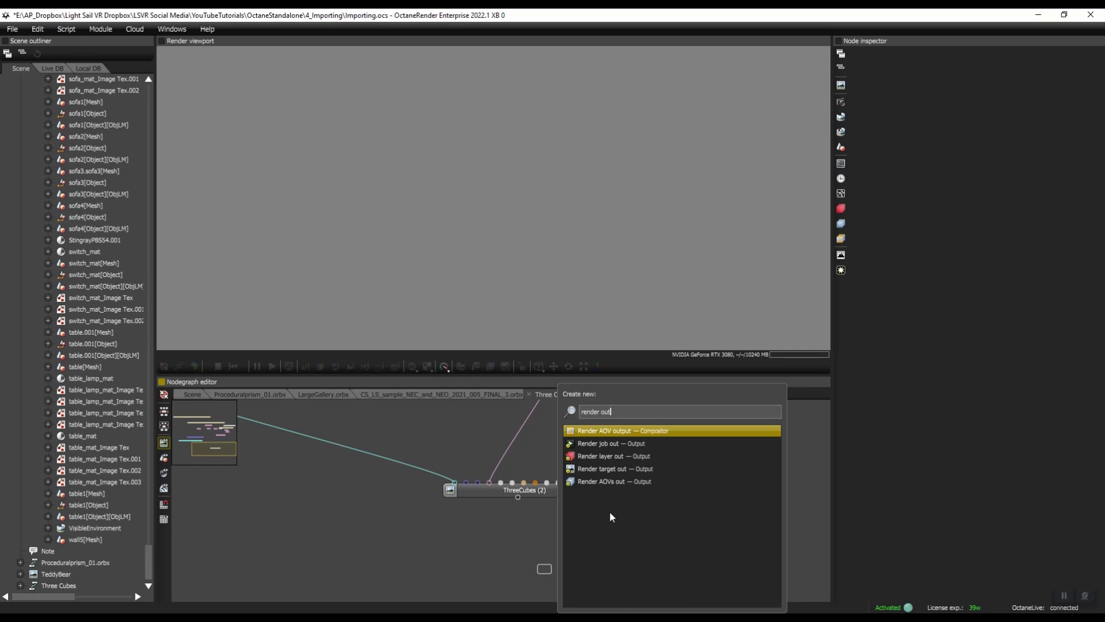
pyautogui.click(611, 468)
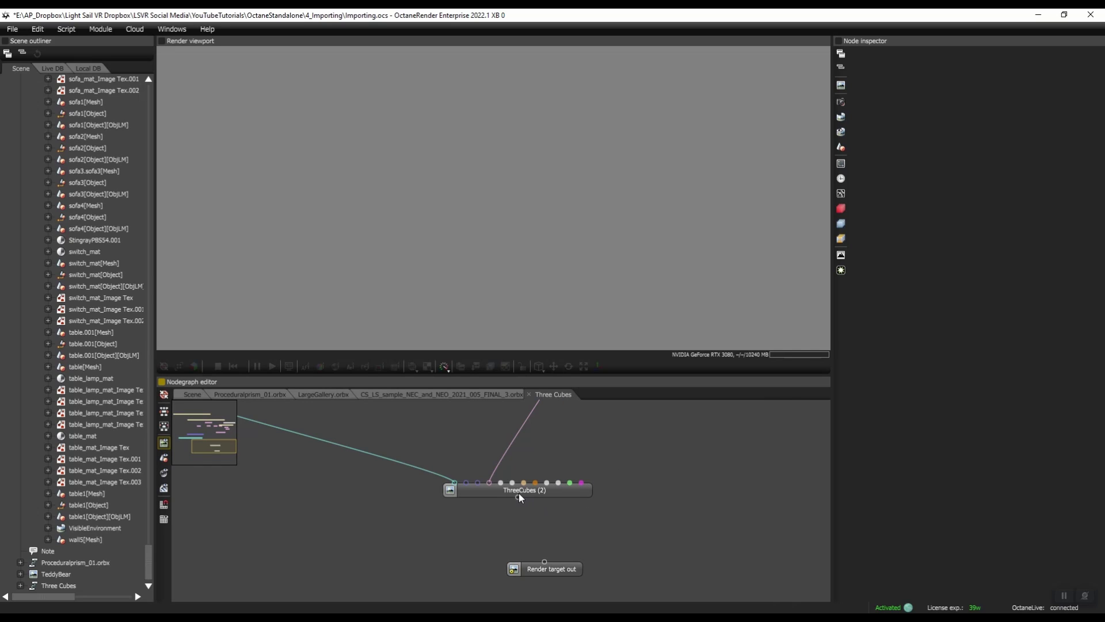
pyautogui.moveTo(518, 496); pyautogui.dragTo(531, 543)
pyautogui.click(191, 396)
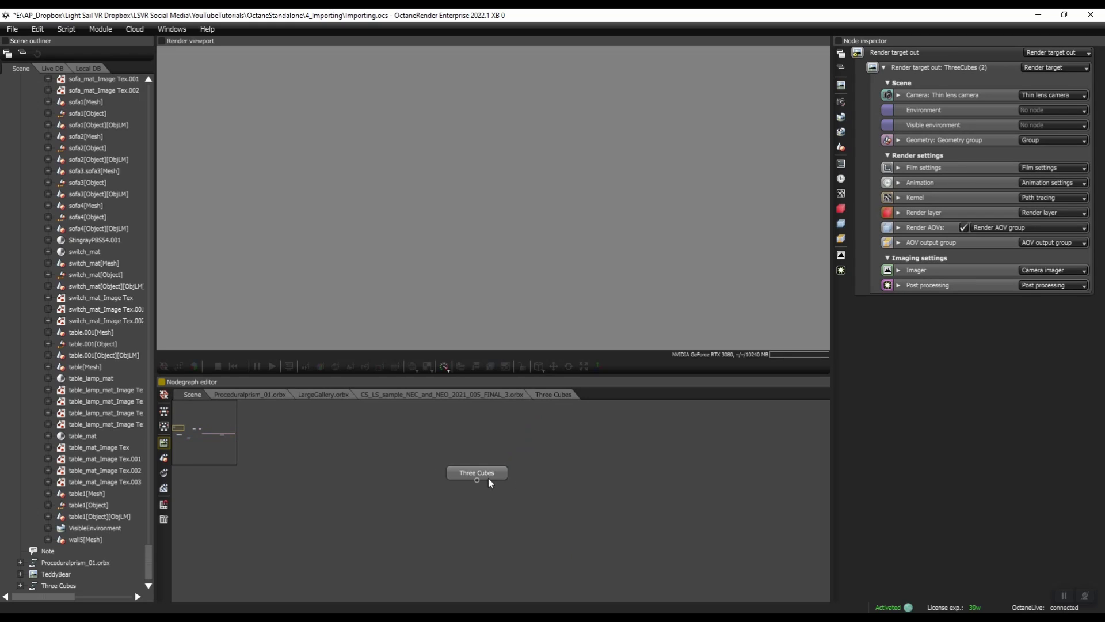
pyautogui.click(486, 474)
pyautogui.click(518, 433)
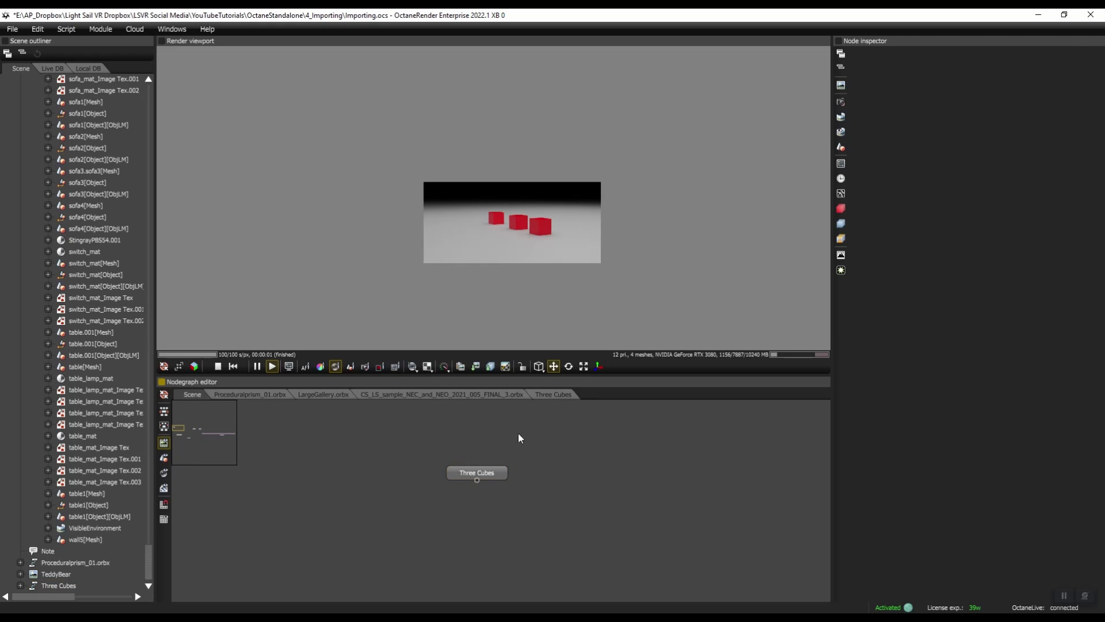
pyautogui.click(491, 471)
# Step: Open the CS_LS_sample_NEC_and_NEO_2021_005_FINAL_3.orbx node graph and bring its render targets into view
pyautogui.scroll(-3, 553, 466)
pyautogui.scroll(2, 556, 468)
pyautogui.click(446, 489)
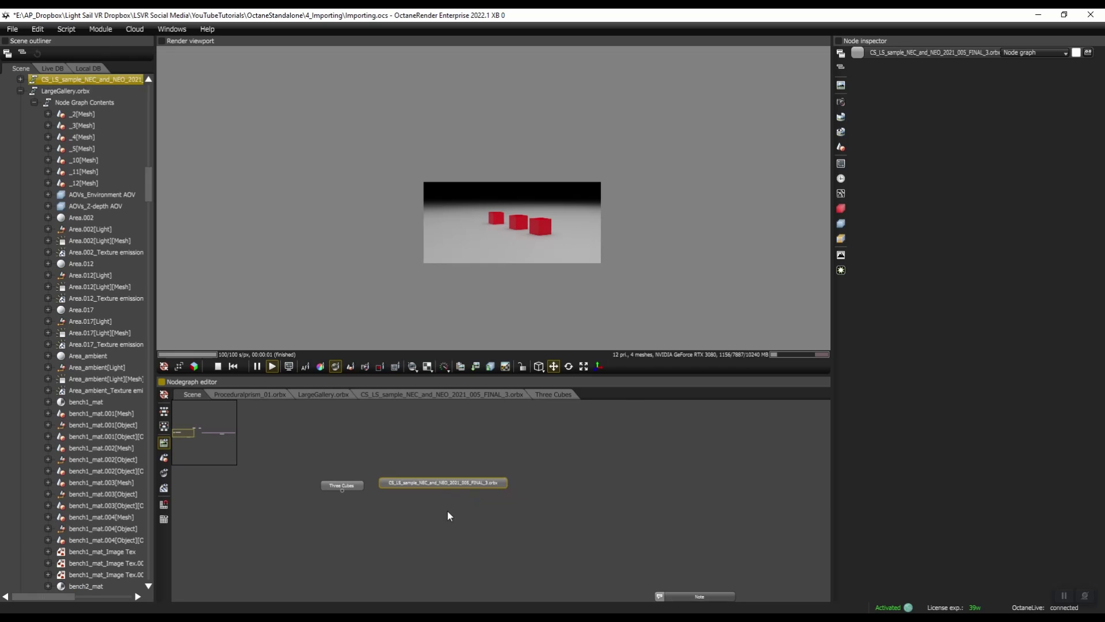
pyautogui.click(445, 511)
pyautogui.click(445, 490)
pyautogui.doubleClick(444, 490)
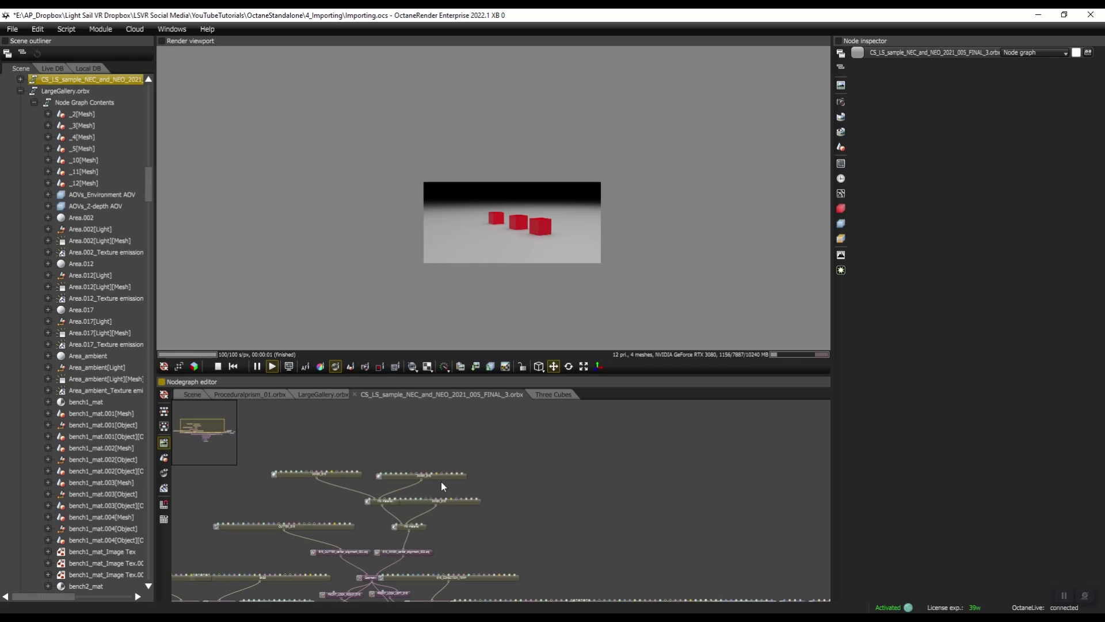
pyautogui.scroll(5, 541, 518)
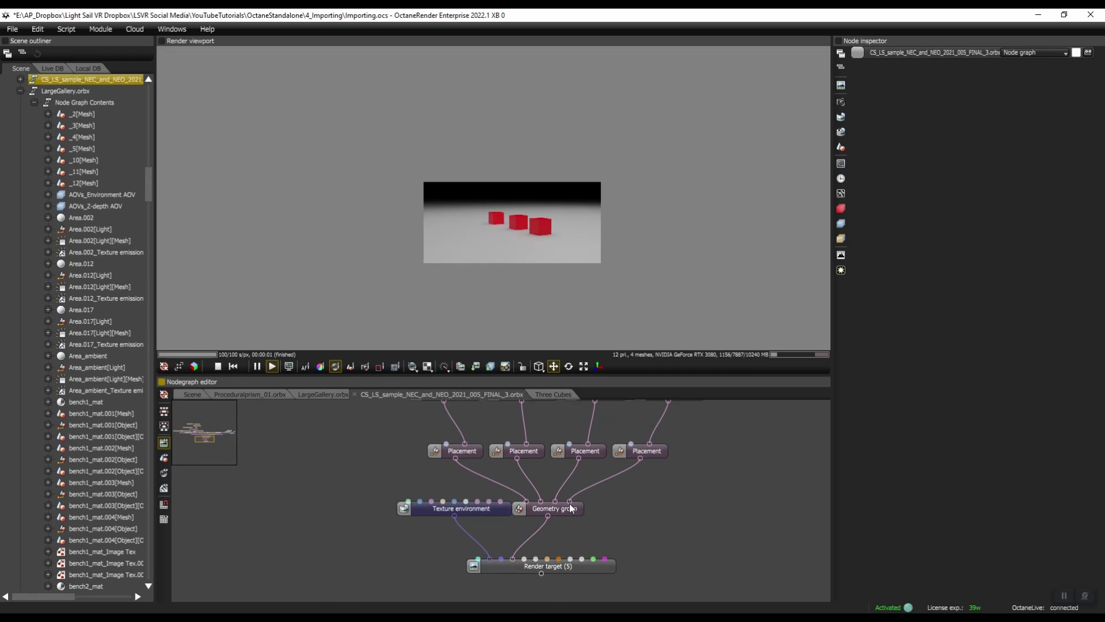
pyautogui.moveTo(630, 536); pyautogui.dragTo(559, 532, button='middle')
# Step: Add a Render target out node via 'render target' search and wire the Human render target into it
pyautogui.click(538, 533)
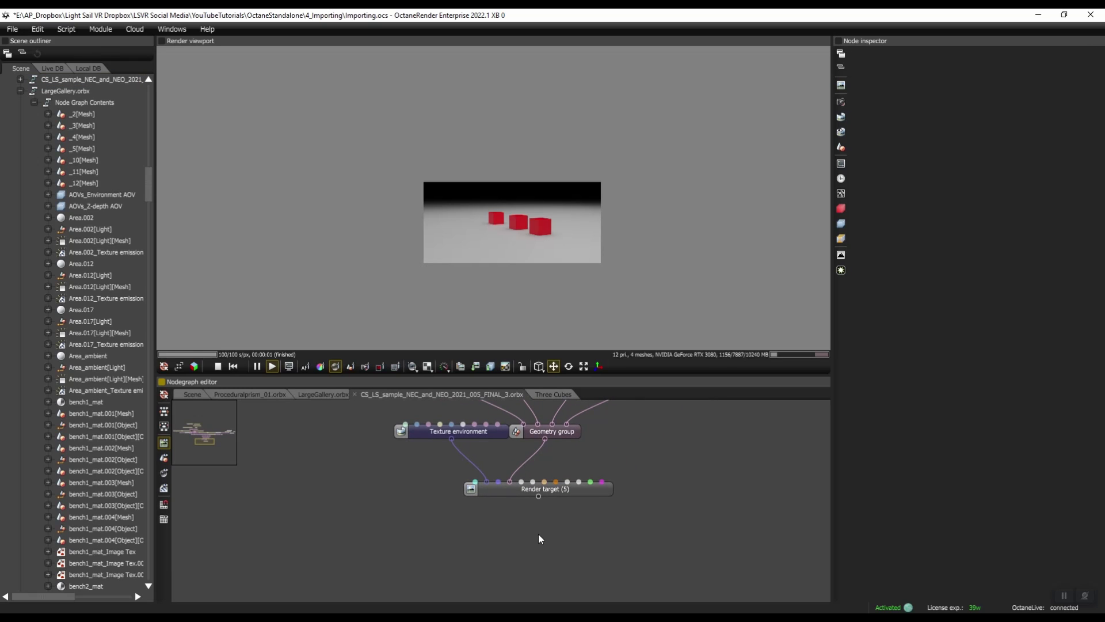
pyautogui.click(560, 493)
pyautogui.rightClick(554, 527)
pyautogui.write('re')
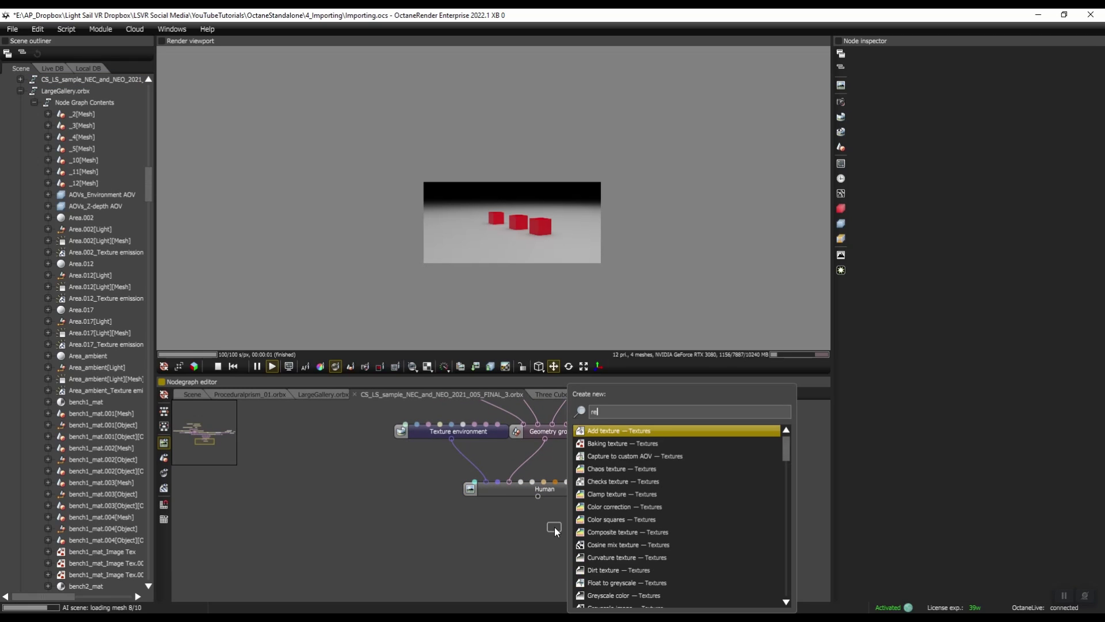
pyautogui.write('nder target')
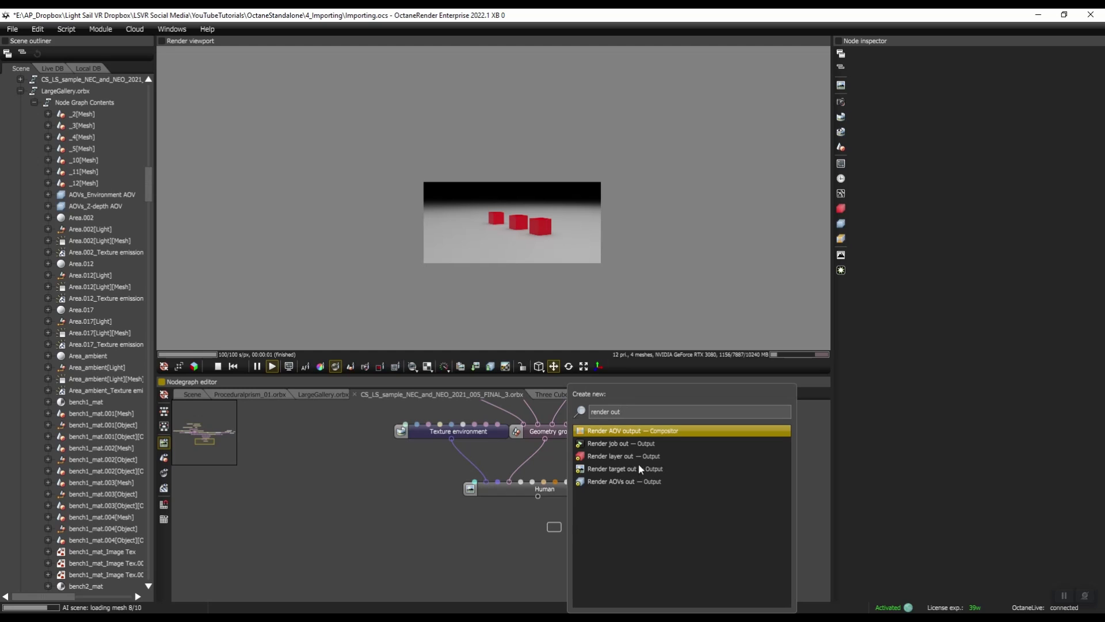
pyautogui.click(637, 466)
pyautogui.moveTo(538, 496); pyautogui.dragTo(545, 531)
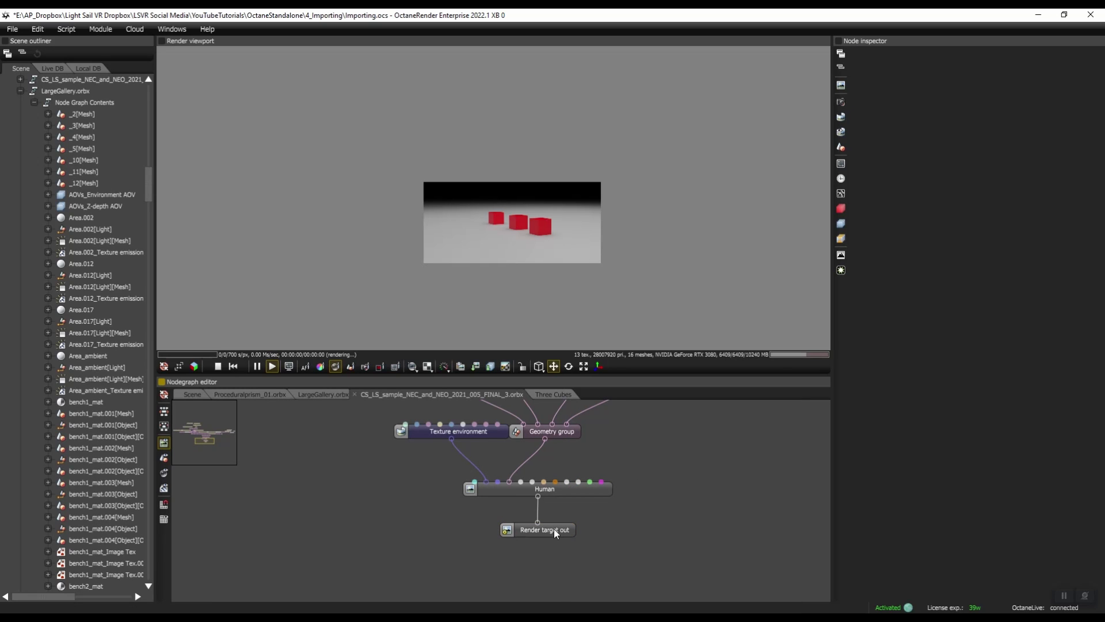
# Step: Back in the Scene graph, select the sample and Three Cubes nodes, then open Proceduralprism_01.orbx
pyautogui.click(192, 394)
pyautogui.click(462, 483)
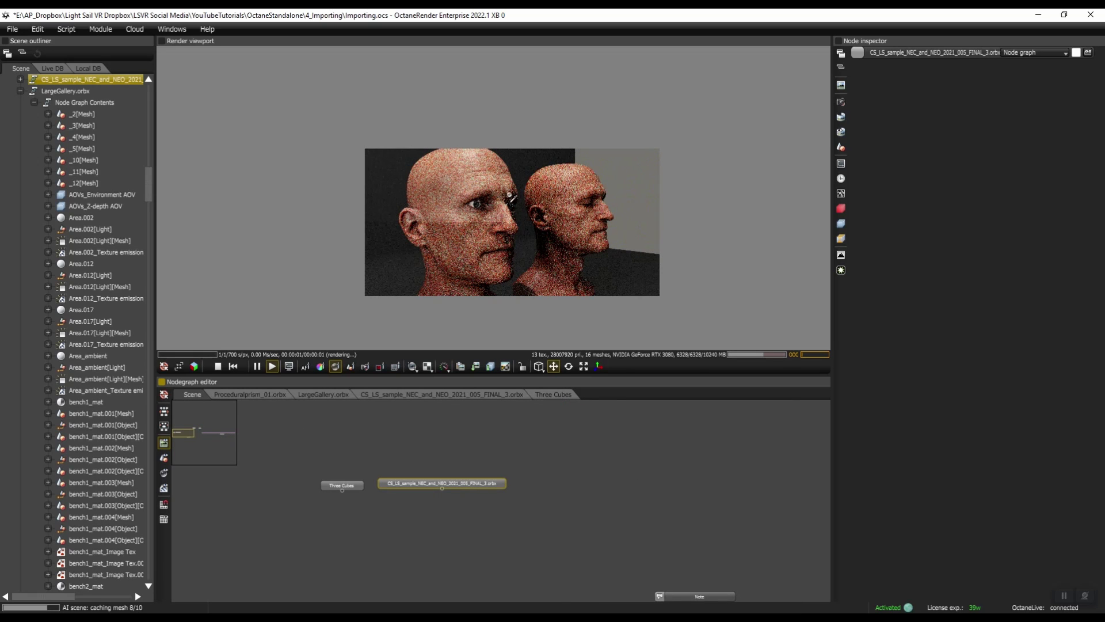
pyautogui.click(349, 486)
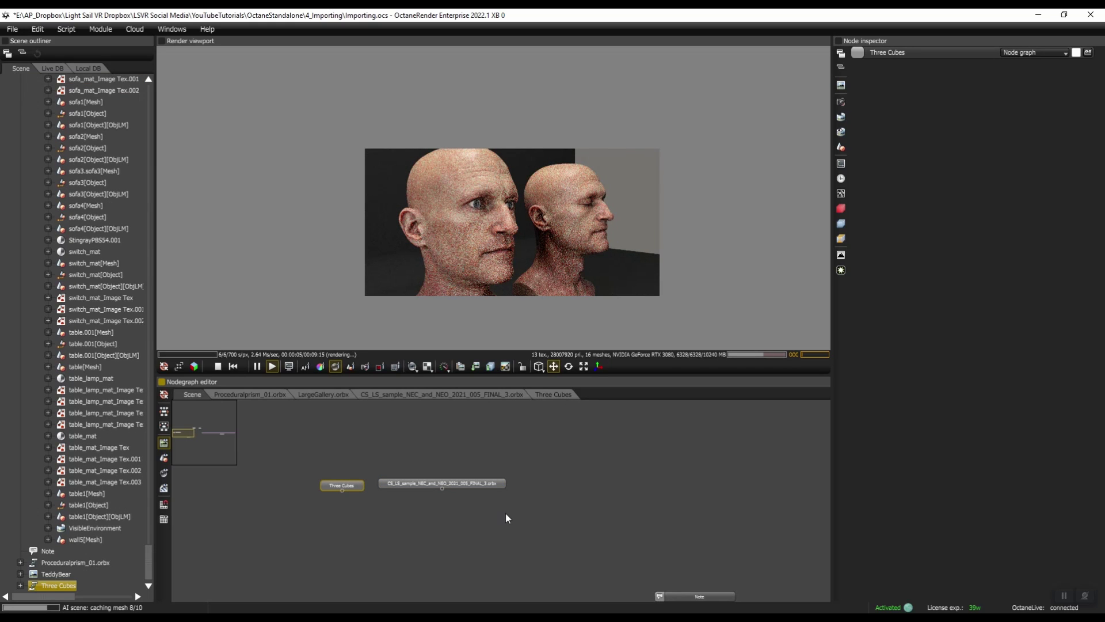
pyautogui.click(250, 394)
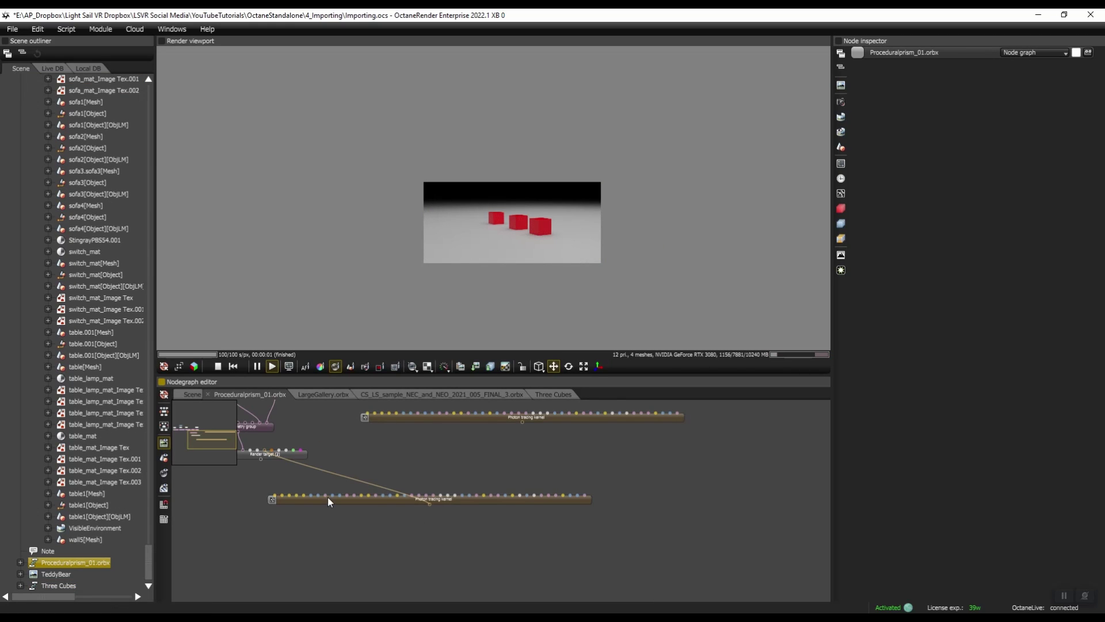
# Step: Wire a new Render target out node from Render target (2)
pyautogui.scroll(3, 327, 496)
pyautogui.moveTo(452, 436); pyautogui.dragTo(469, 481)
pyautogui.click(533, 451)
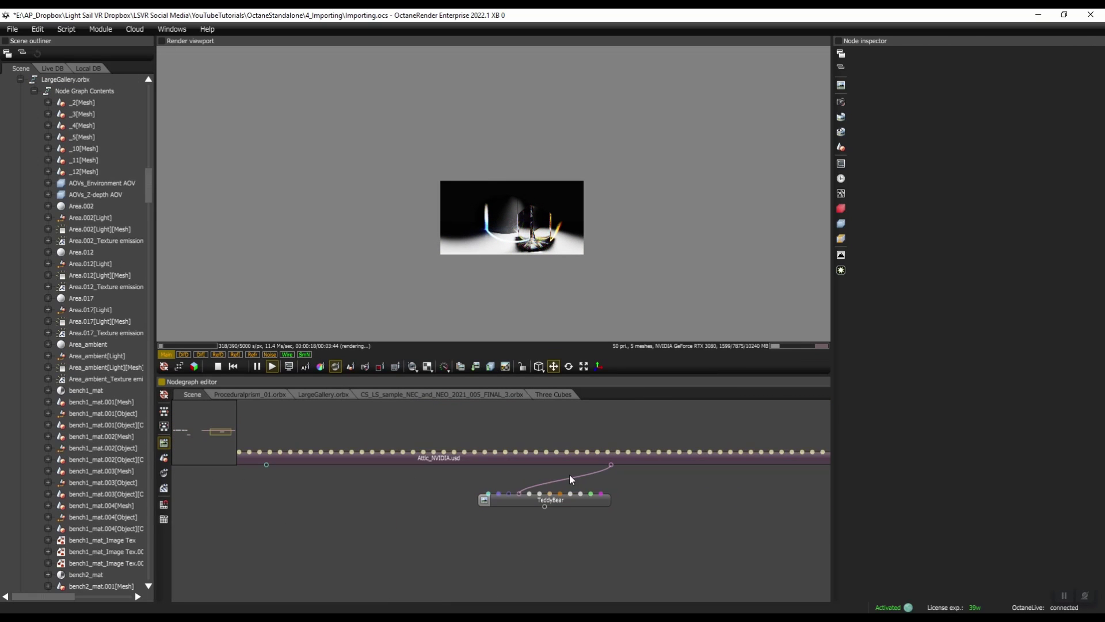
# Step: Group the Attic_NVIDIA.usd and TeddyBear nodes into a node graph with a Render target out inside
pyautogui.moveTo(513, 420); pyautogui.dragTo(580, 503)
pyautogui.rightClick(580, 503)
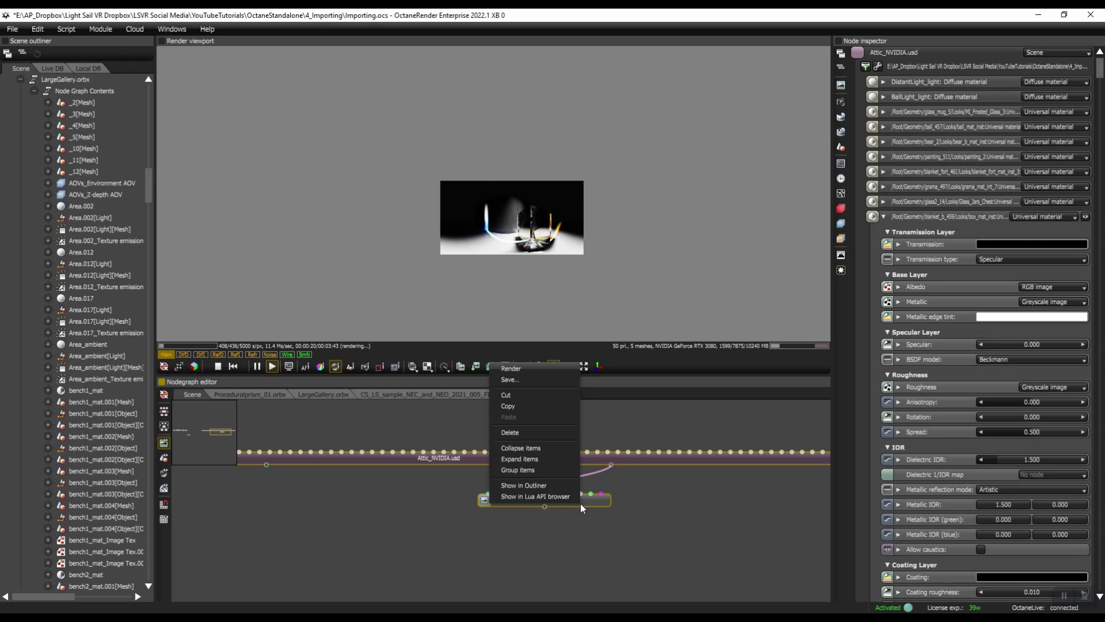
pyautogui.click(544, 473)
pyautogui.doubleClick(536, 471)
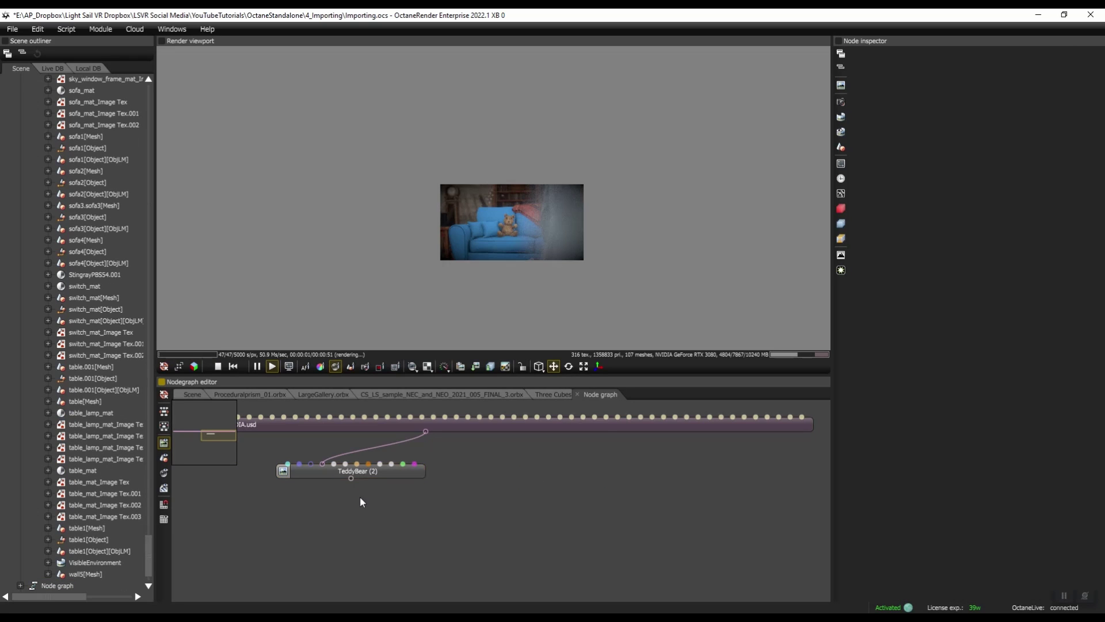
pyautogui.moveTo(351, 479); pyautogui.dragTo(362, 489)
pyautogui.click(460, 448)
# Step: Name the group TeddyBear and begin renaming the sample heads scene node
pyautogui.scroll(-2, 465, 472)
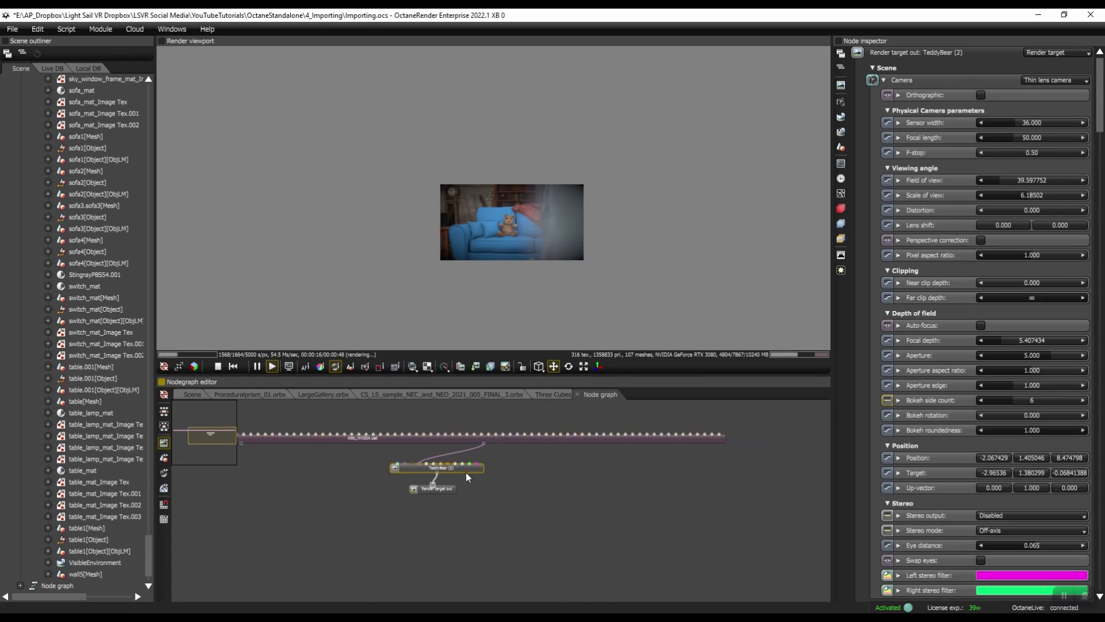
pyautogui.click(921, 52)
pyautogui.write('TeddyBear')
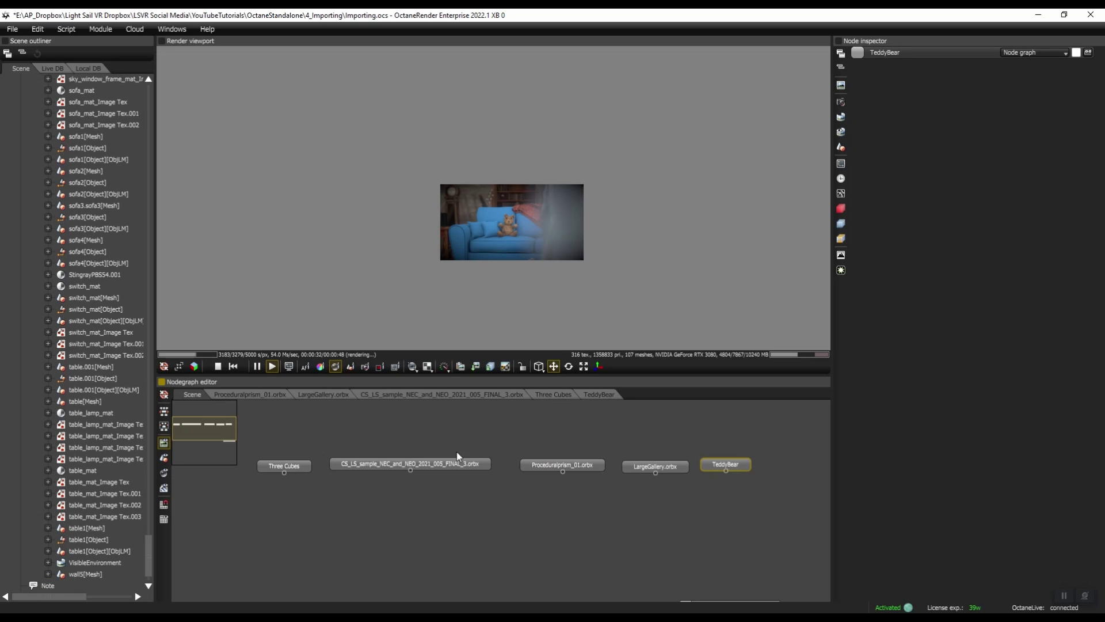
pyautogui.click(439, 462)
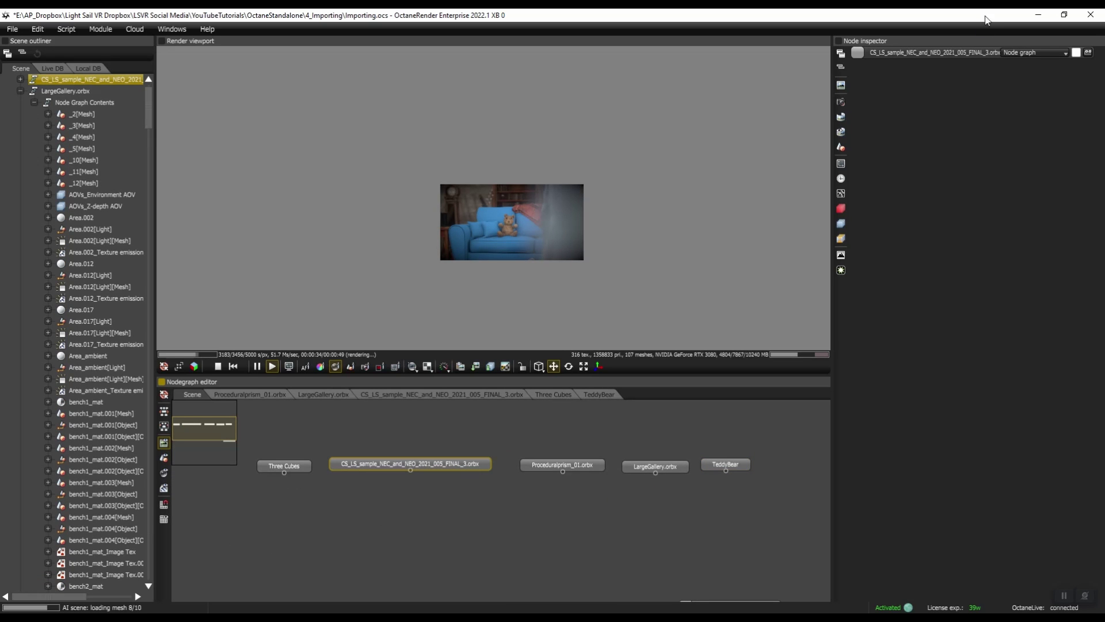
pyautogui.click(954, 51)
# Step: Name the heads node Human and rearrange the Scene graph into a row
pyautogui.write('Human')
pyautogui.press('Return')
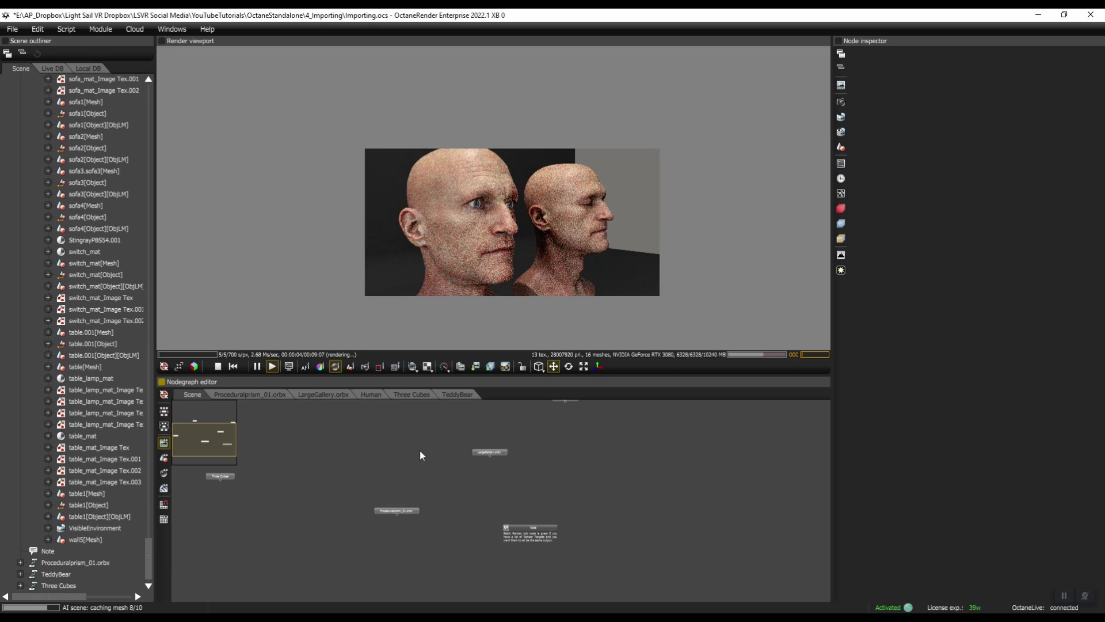
pyautogui.click(163, 412)
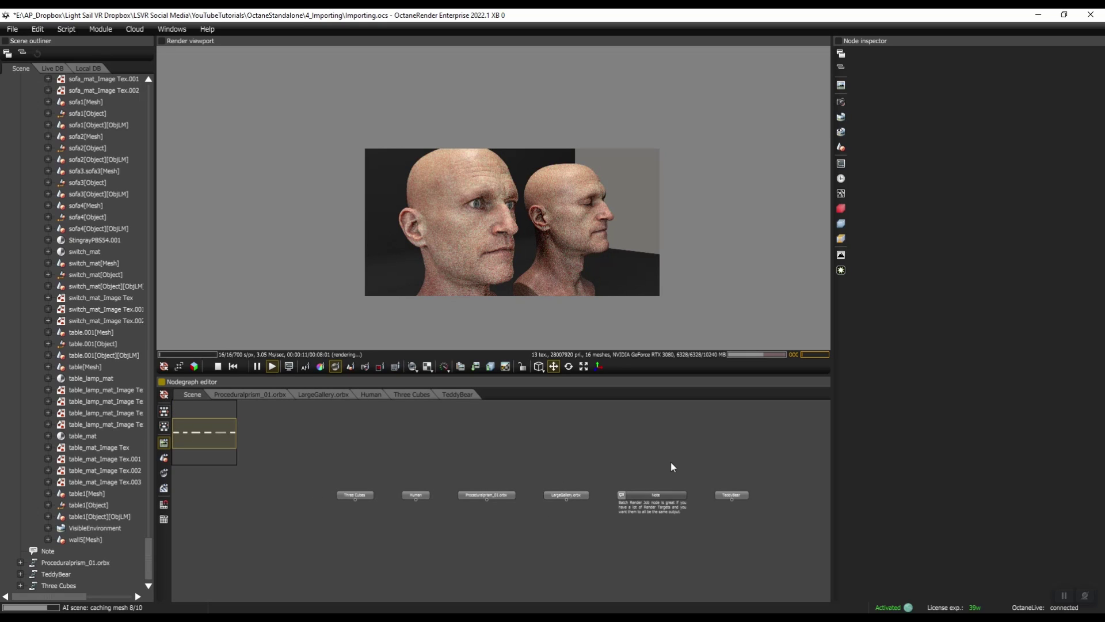
pyautogui.scroll(4, 613, 485)
# Step: Delete the Note node and rearrange the five remaining scene nodes into one row
pyautogui.click(652, 464)
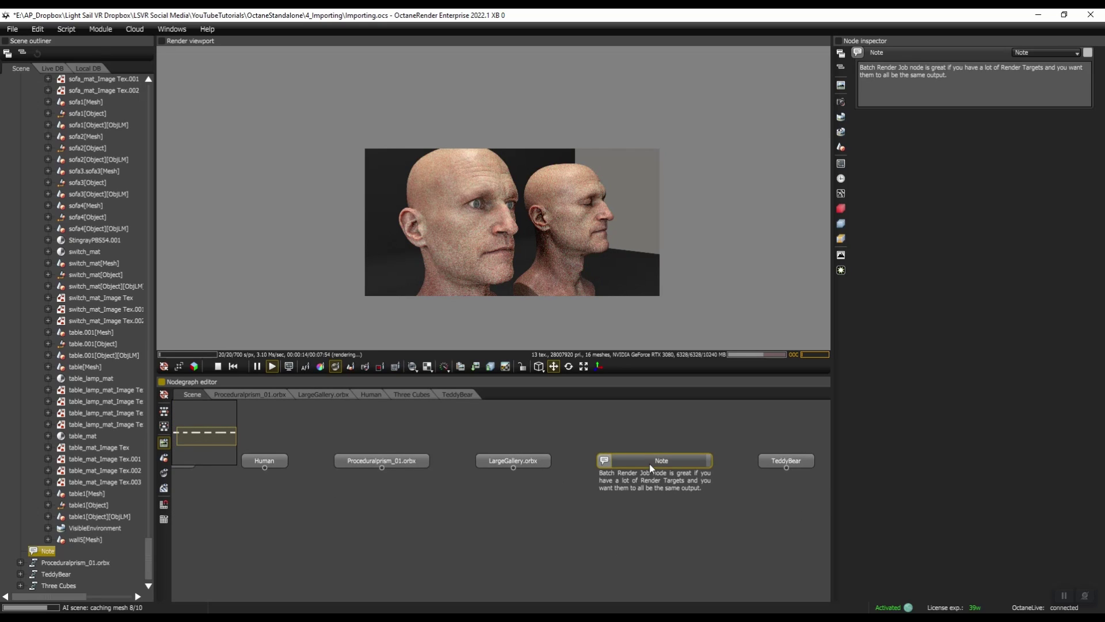
pyautogui.press('Delete')
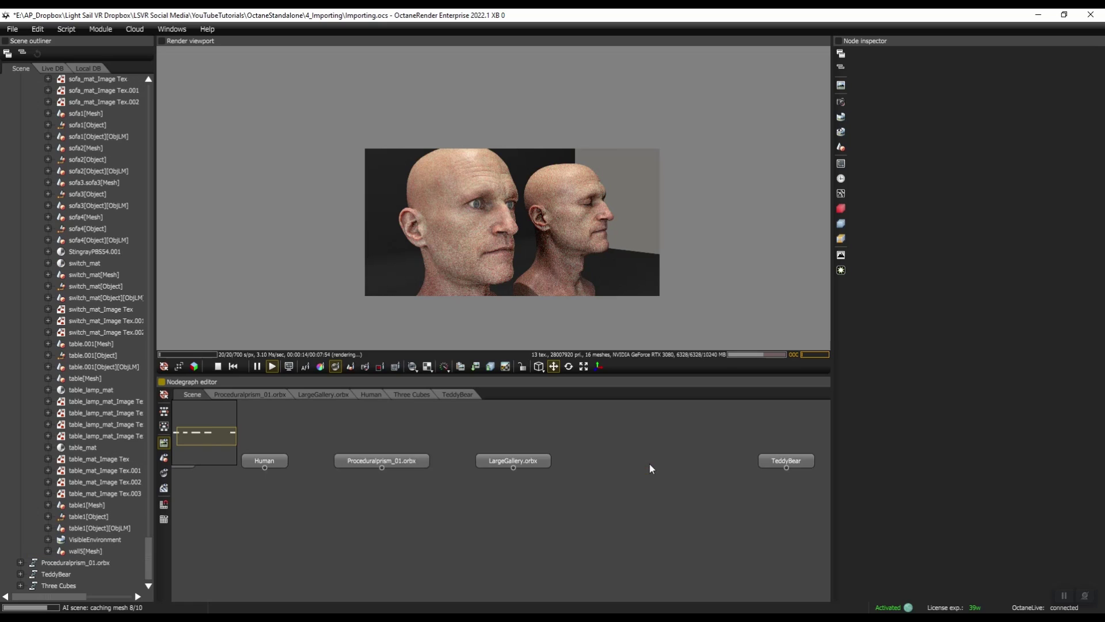
pyautogui.click(164, 411)
pyautogui.moveTo(358, 502); pyautogui.dragTo(757, 526)
pyautogui.click(754, 533)
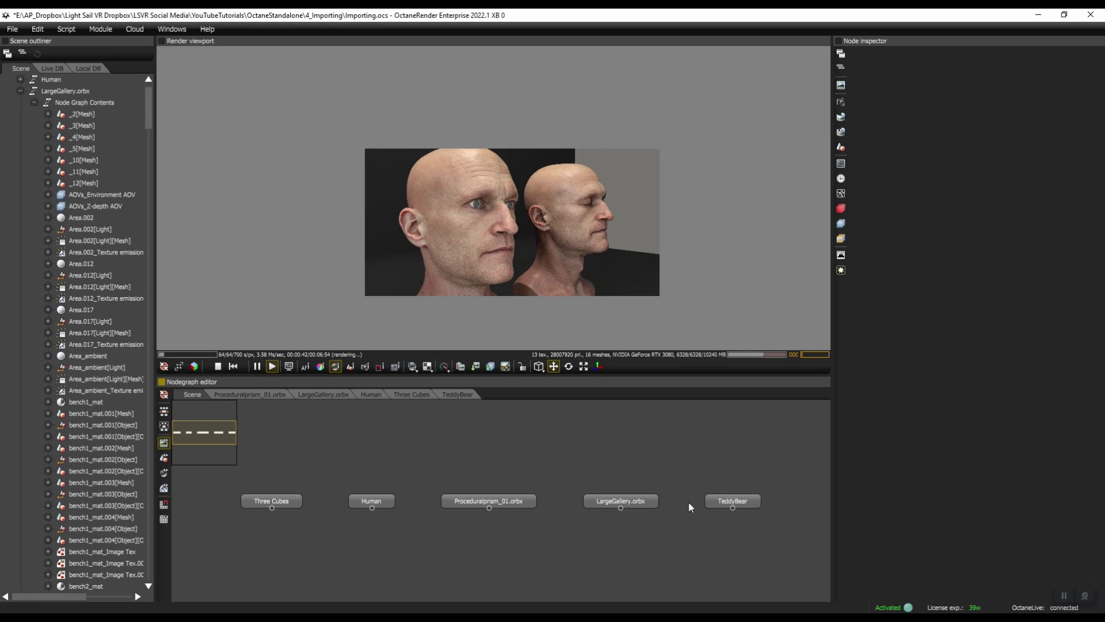
# Step: Add a Batch render job node below the scene nodes
pyautogui.rightClick(506, 523)
pyautogui.write('batch')
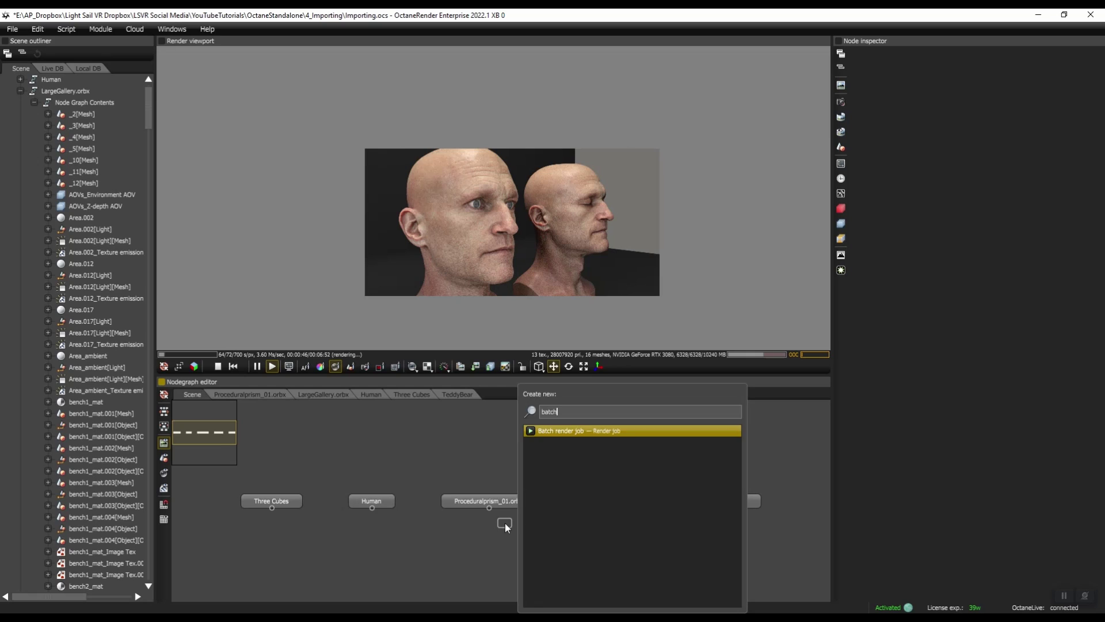
pyautogui.press('Return')
pyautogui.moveTo(505, 523); pyautogui.dragTo(448, 546)
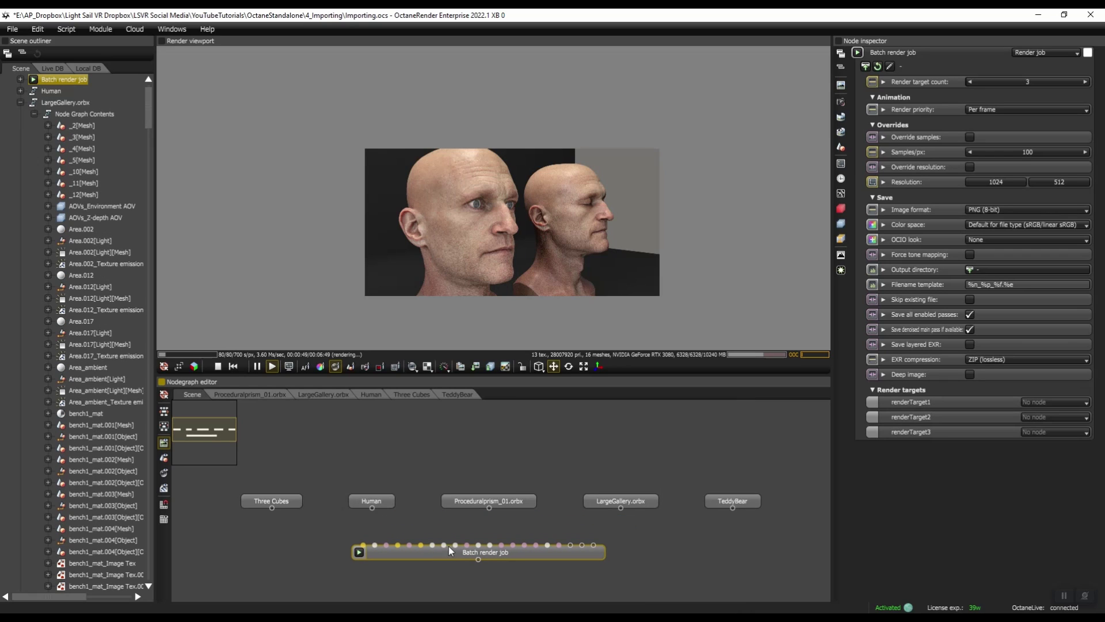
# Step: Wire Three Cubes, Human, Proceduralprism_01.orbx, LargeGallery.orbx and TeddyBear into its render target pins
pyautogui.moveTo(272, 508); pyautogui.dragTo(569, 544)
pyautogui.moveTo(371, 508); pyautogui.dragTo(596, 546)
pyautogui.moveTo(620, 508); pyautogui.dragTo(594, 545)
pyautogui.moveTo(732, 508); pyautogui.dragTo(605, 545)
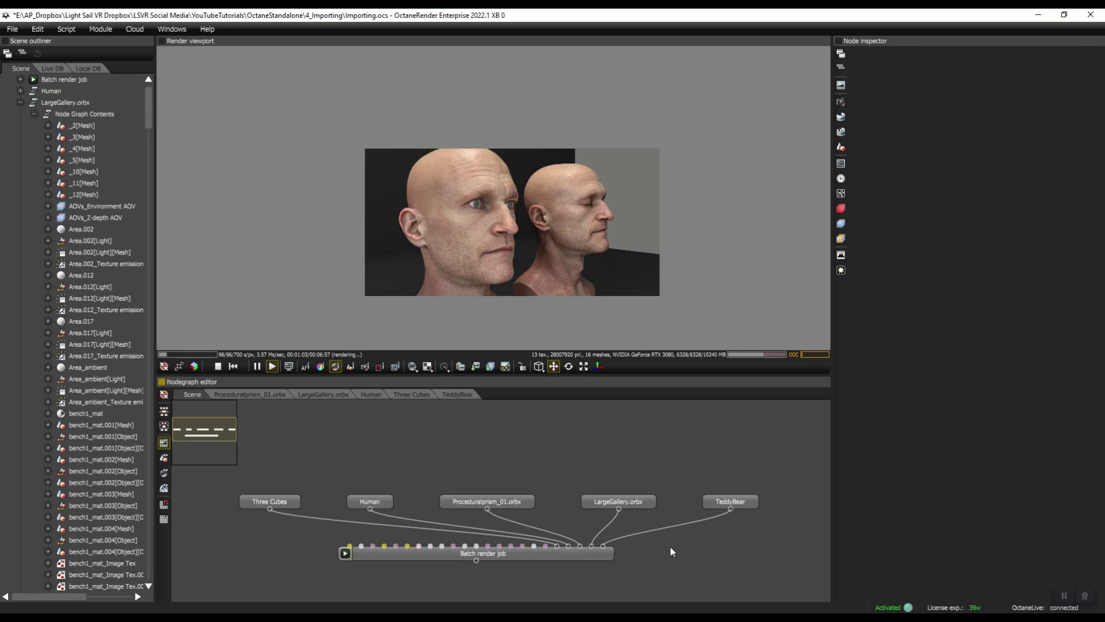
pyautogui.scroll(-1, 670, 546)
# Step: Add a widened Note node reading 'This is three cubes' above the Three Cubes node
pyautogui.moveTo(607, 545); pyautogui.dragTo(568, 552, button='middle')
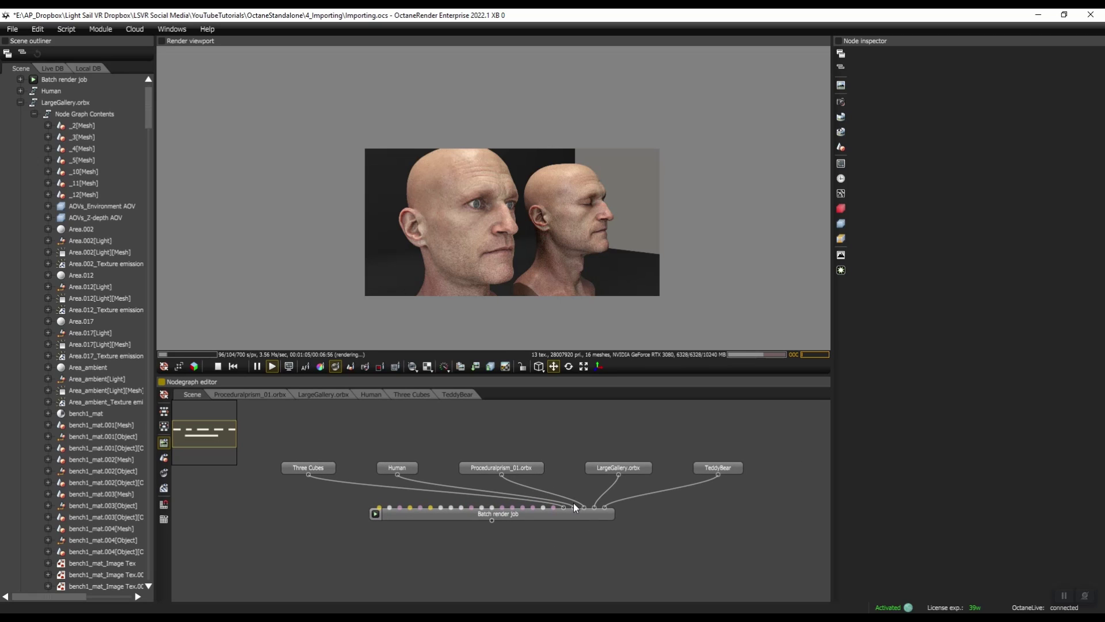
pyautogui.write('note')
pyautogui.press('Return')
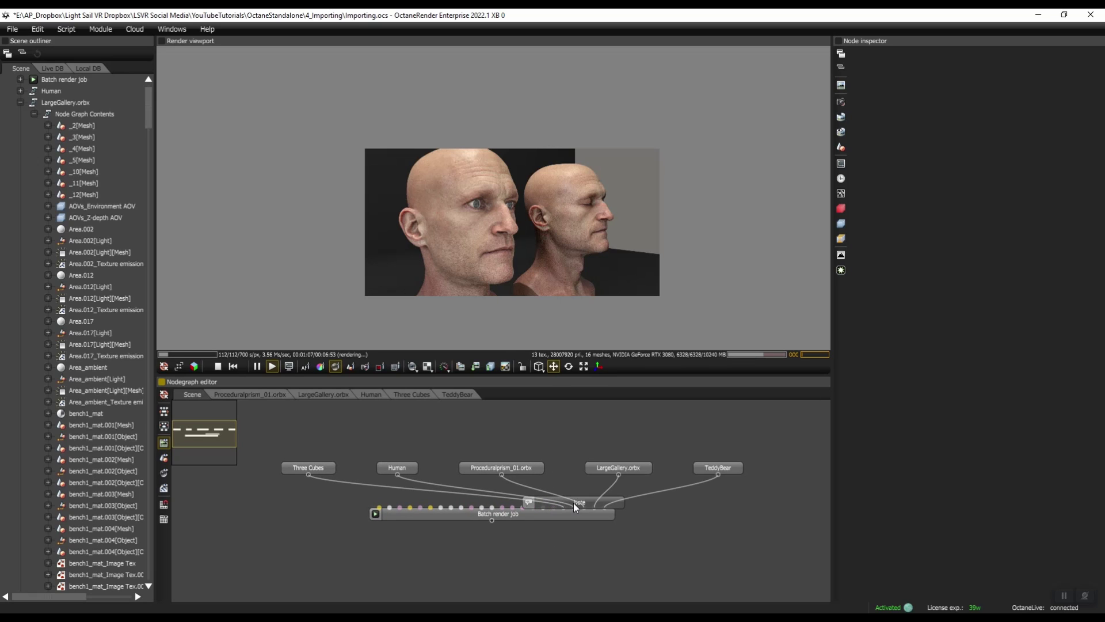
pyautogui.moveTo(599, 500); pyautogui.dragTo(327, 432)
pyautogui.click(919, 76)
pyautogui.write('T')
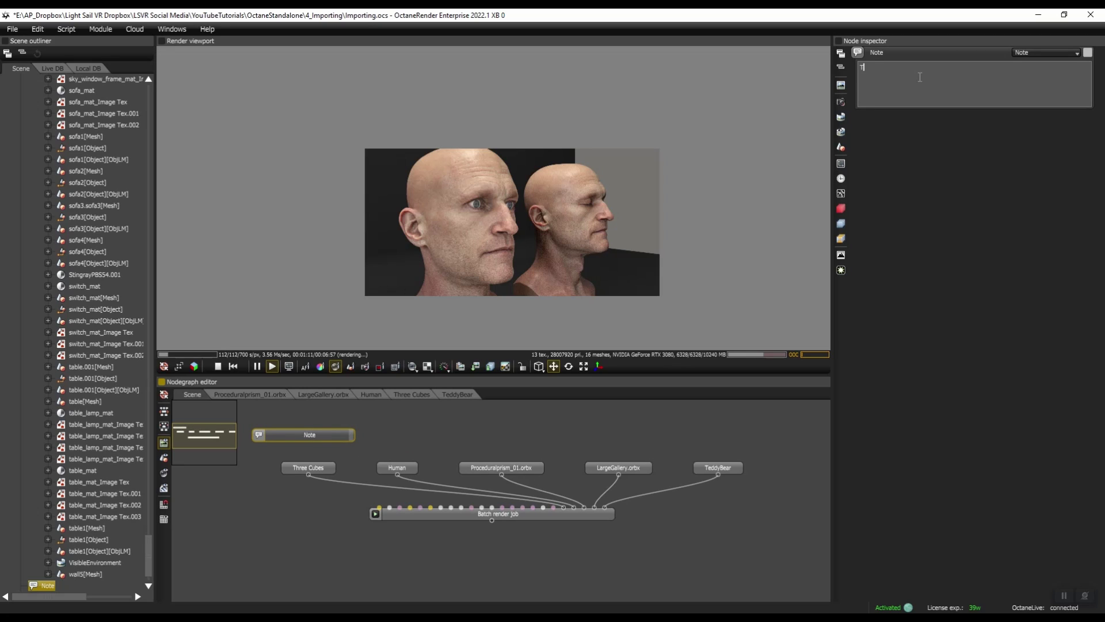
pyautogui.write('his is three cubes')
pyautogui.press('Return')
pyautogui.click(311, 442)
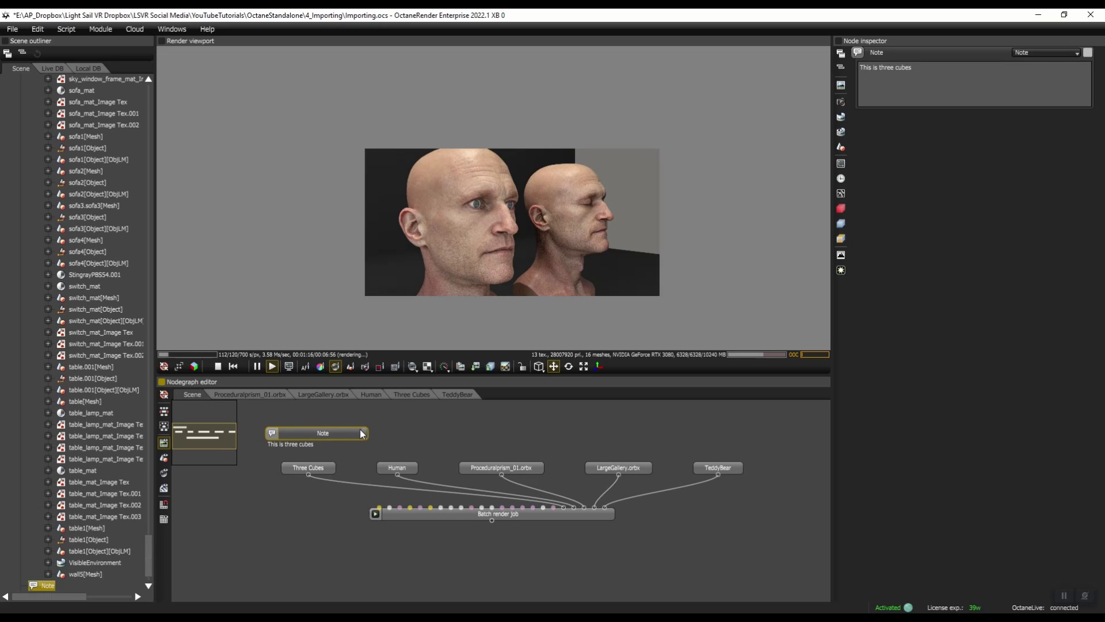
pyautogui.moveTo(367, 431)
pyautogui.mouseDown()
pyautogui.moveTo(518, 429)
pyautogui.moveTo(368, 431)
pyautogui.mouseUp()
pyautogui.click(448, 444)
# Step: Rename the Proceduralprism_01.orbx node to Caustics in the inspector
pyautogui.click(495, 467)
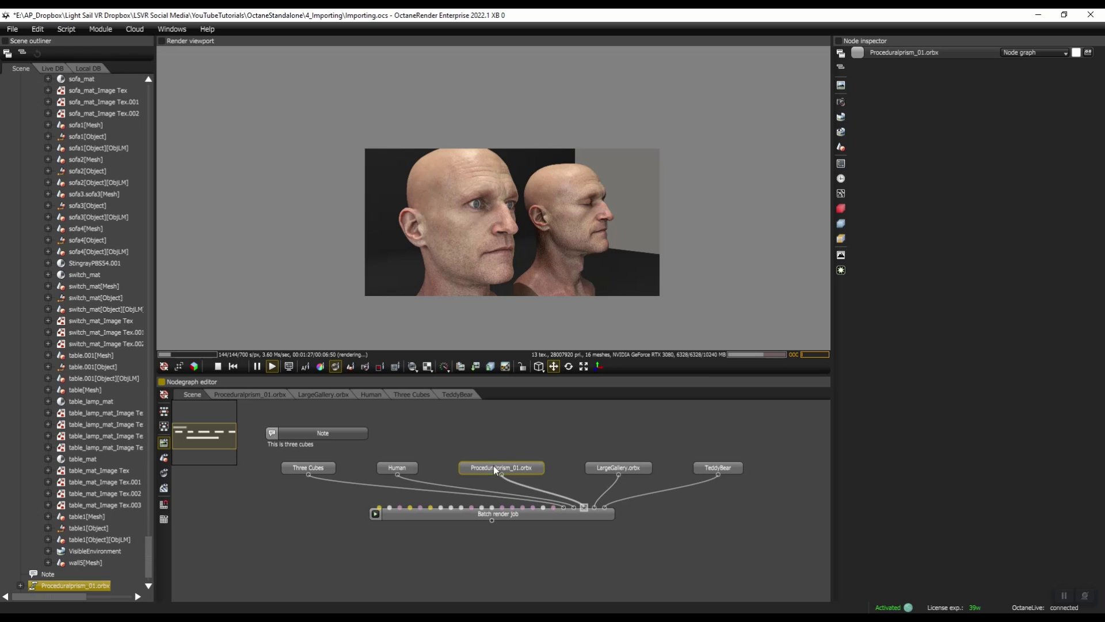
pyautogui.doubleClick(920, 53)
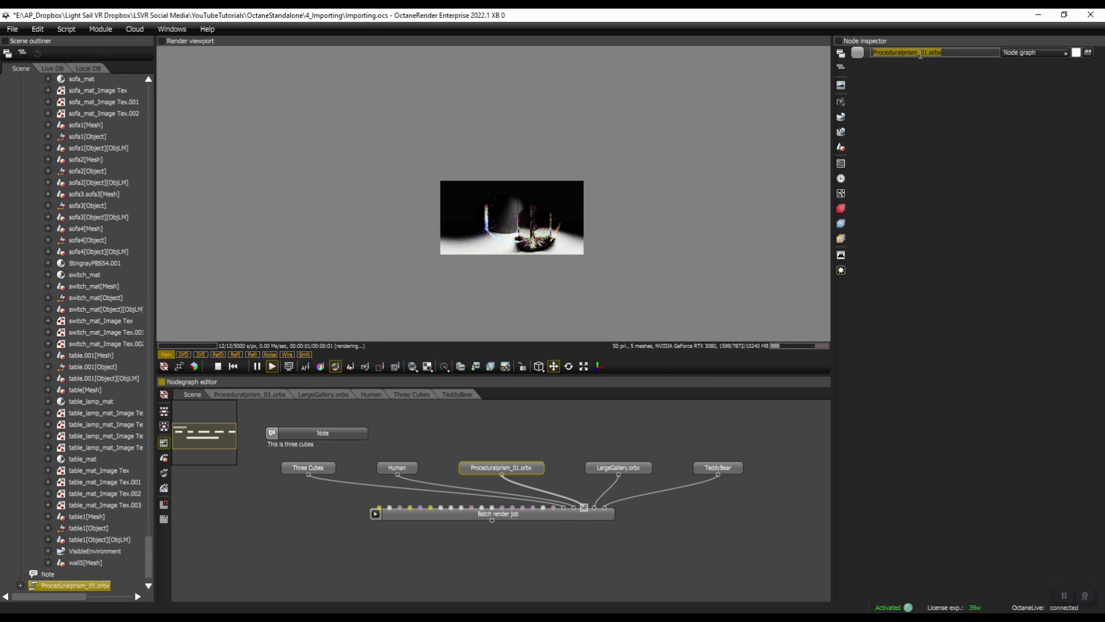
pyautogui.write('Caustics')
pyautogui.press('Return')
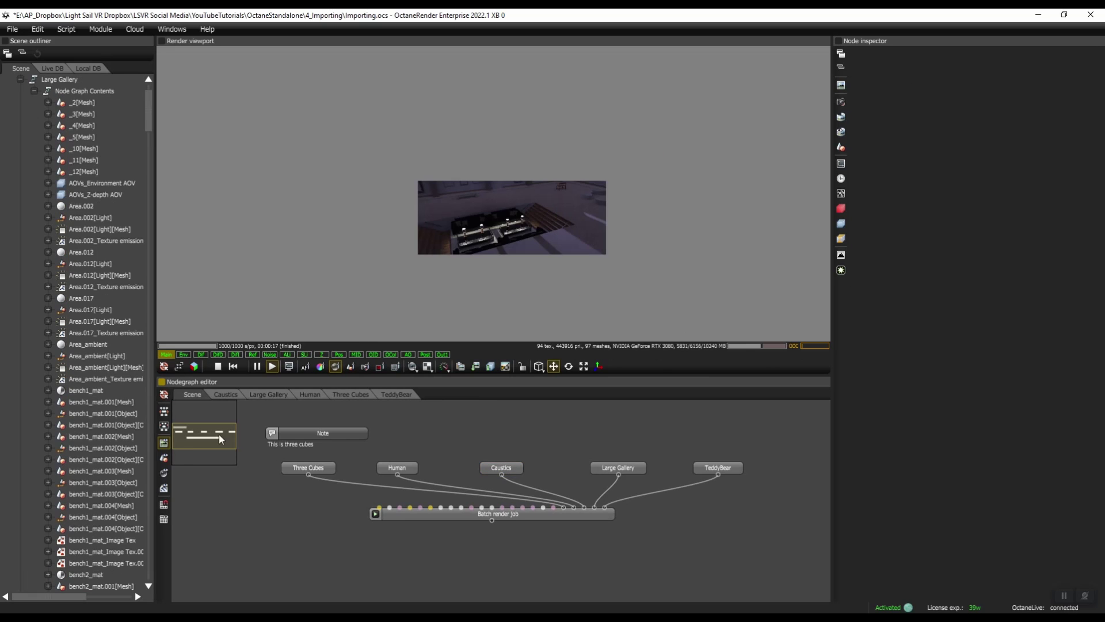
# Step: Show the grid and nudge Three Cubes, Human, the Note and Caustics into even spacing
pyautogui.click(166, 520)
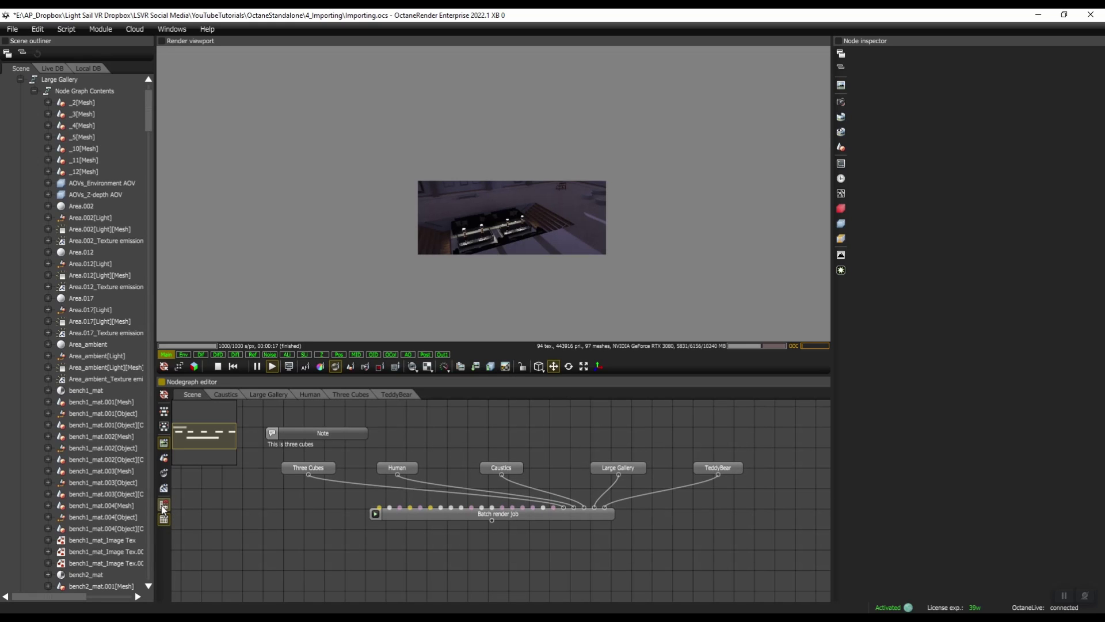
pyautogui.moveTo(309, 468); pyautogui.dragTo(304, 467)
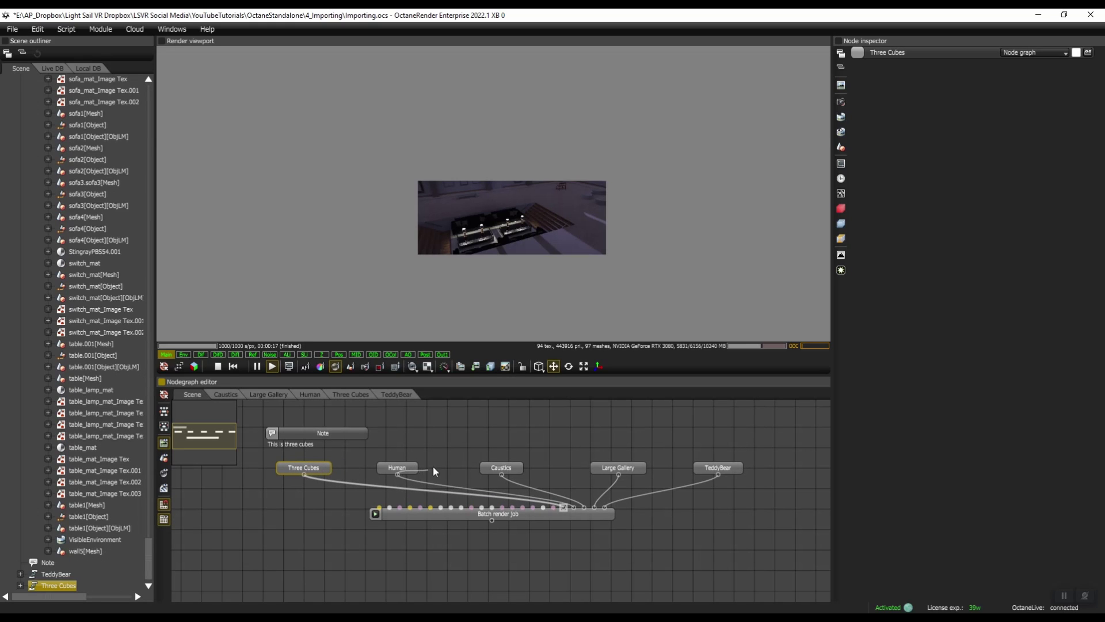
pyautogui.moveTo(412, 469); pyautogui.dragTo(421, 468)
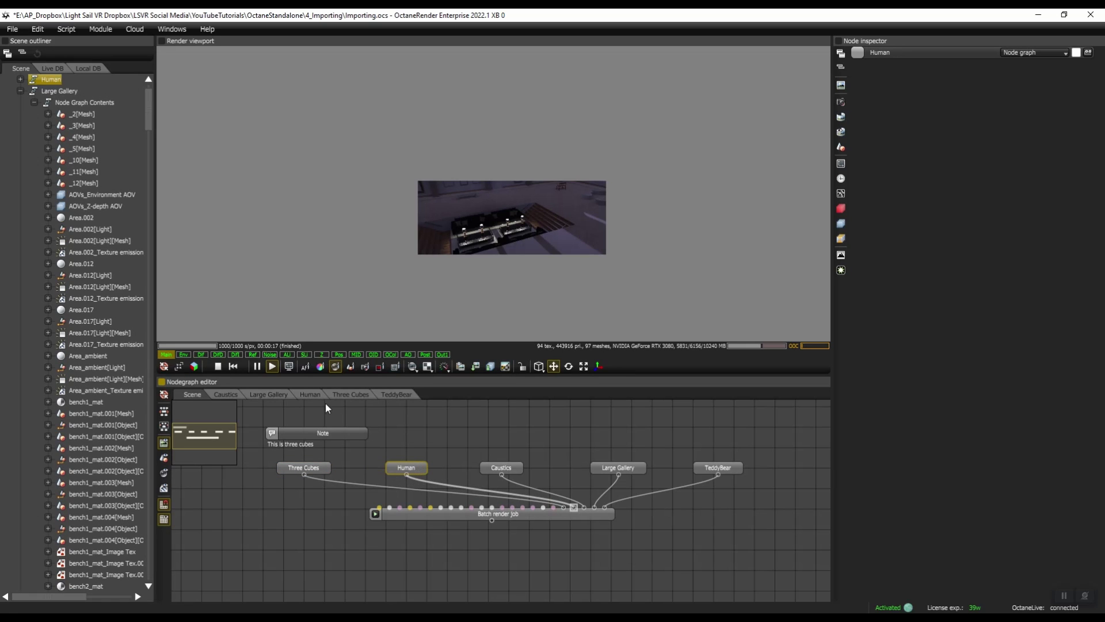
pyautogui.moveTo(328, 430)
pyautogui.mouseDown()
pyautogui.moveTo(364, 427)
pyautogui.moveTo(316, 432)
pyautogui.mouseUp()
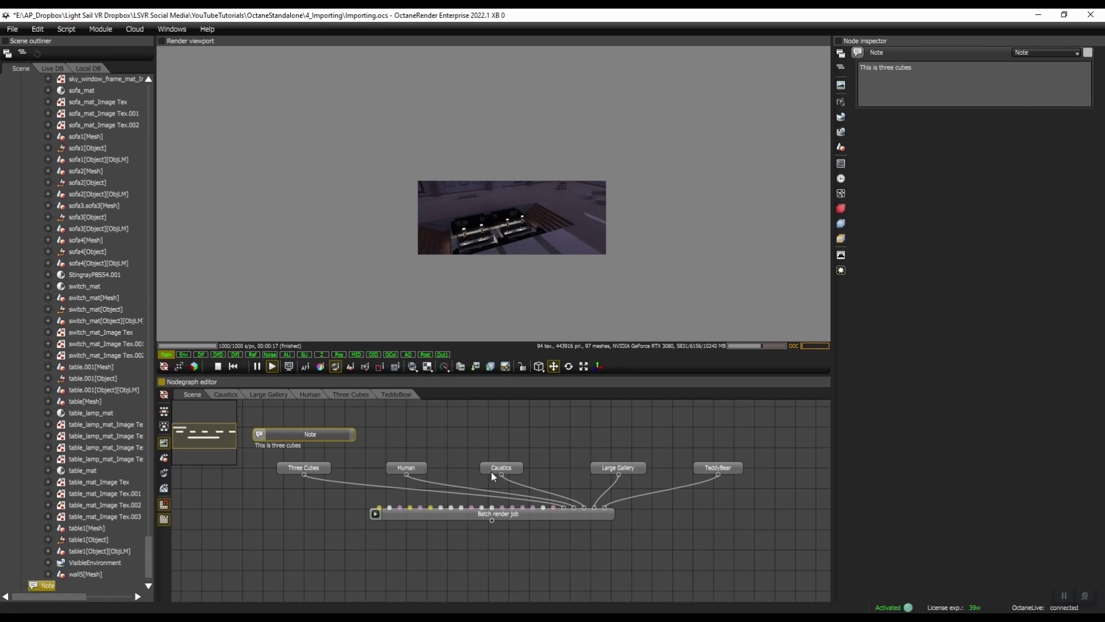
pyautogui.moveTo(491, 472); pyautogui.dragTo(531, 467)
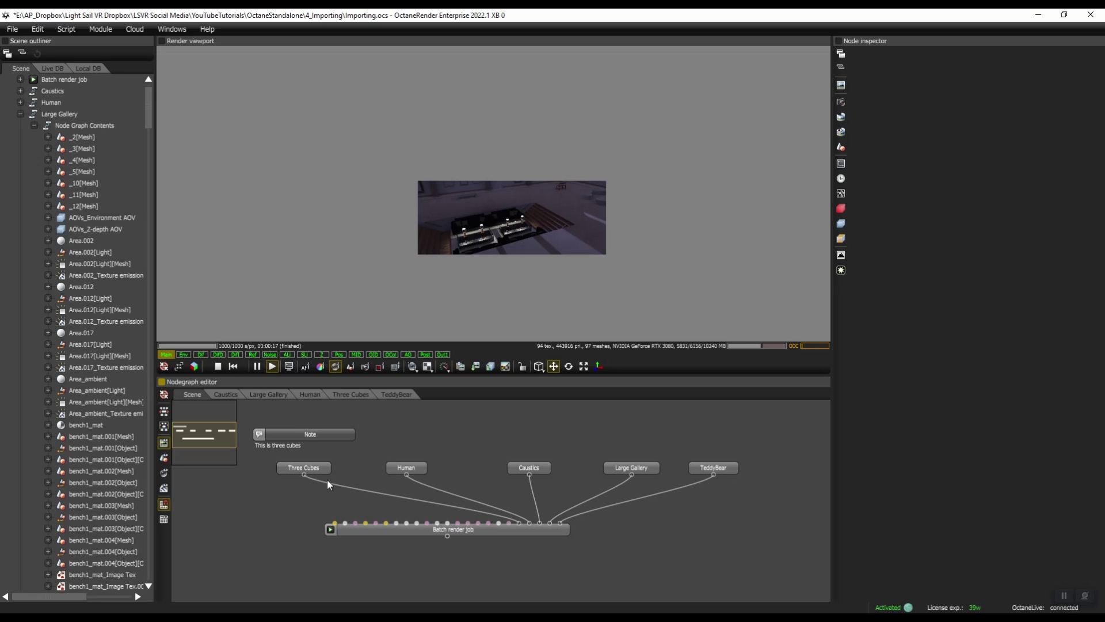
# Step: Set the ThreeCubes (2) render target's film resolution to 1000 × 1000
pyautogui.doubleClick(319, 471)
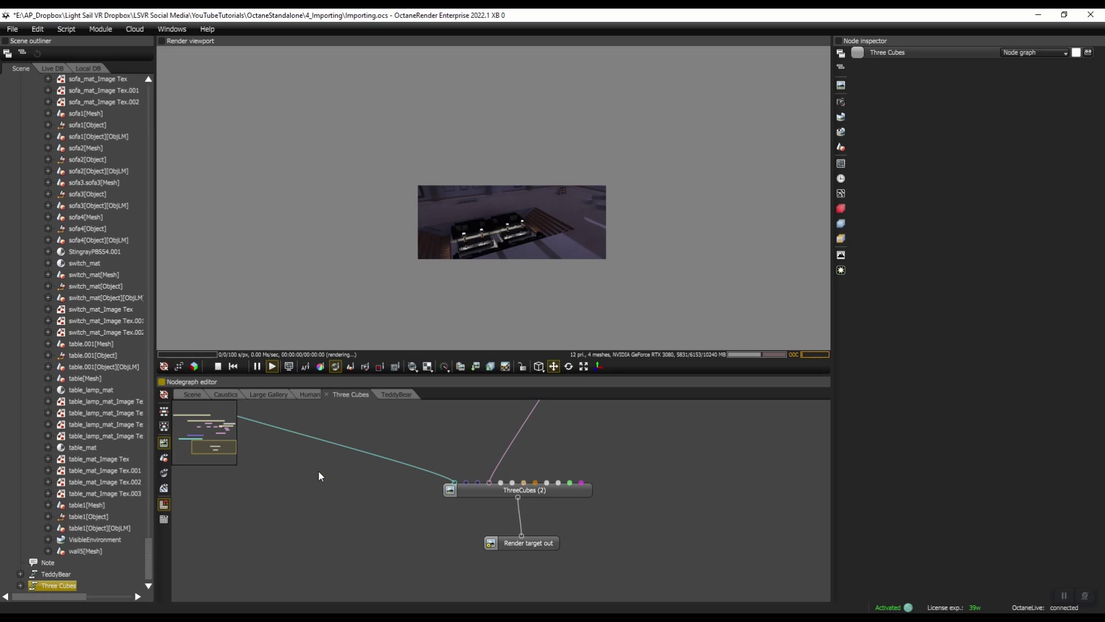
pyautogui.click(544, 496)
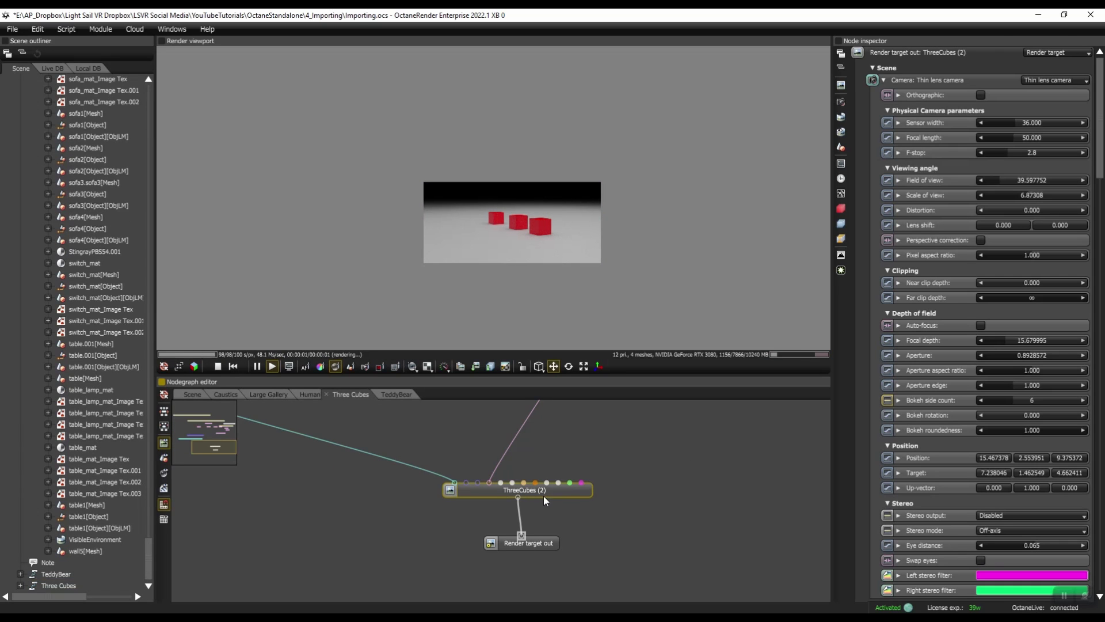
pyautogui.click(841, 164)
pyautogui.doubleClick(1001, 70)
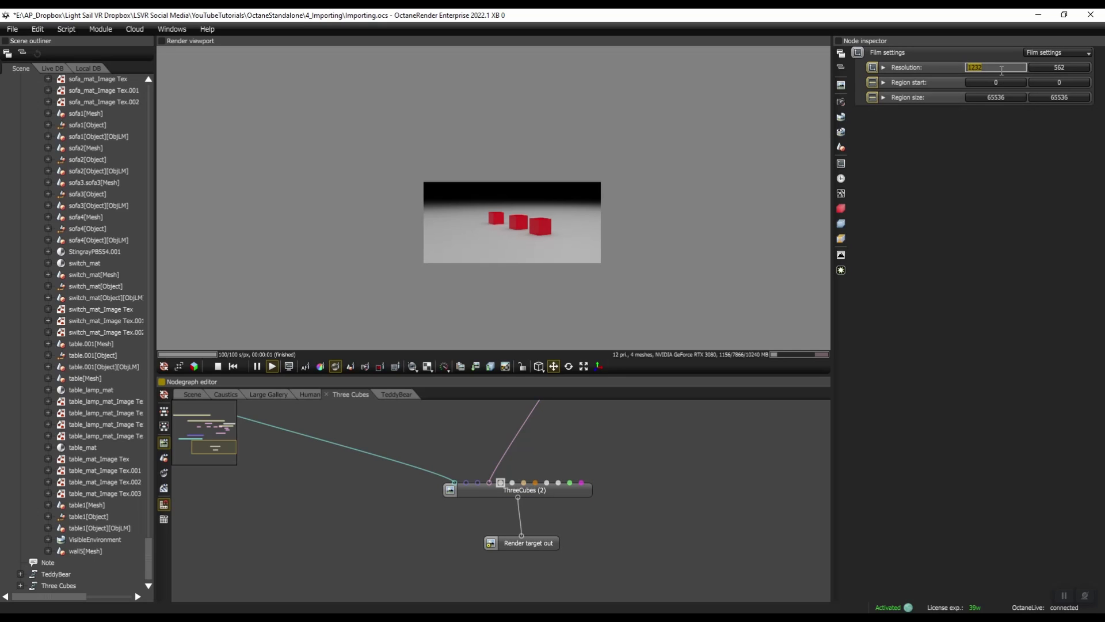
pyautogui.write('1000')
pyautogui.press('Return')
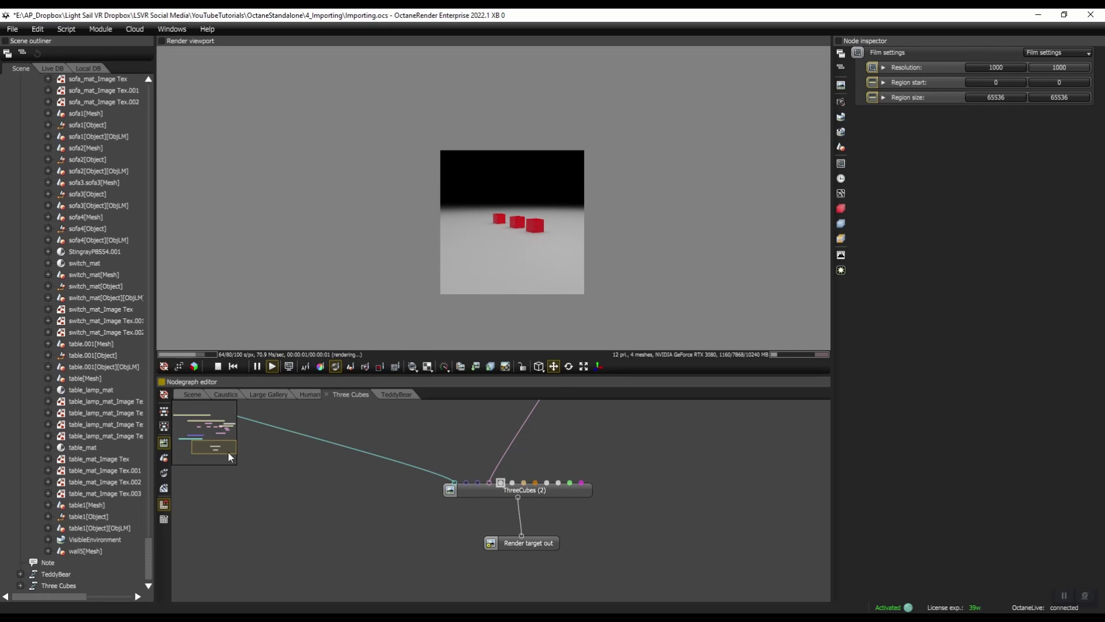
# Step: Return to the Scene graph and open the Human node graph
pyautogui.click(194, 394)
pyautogui.doubleClick(422, 467)
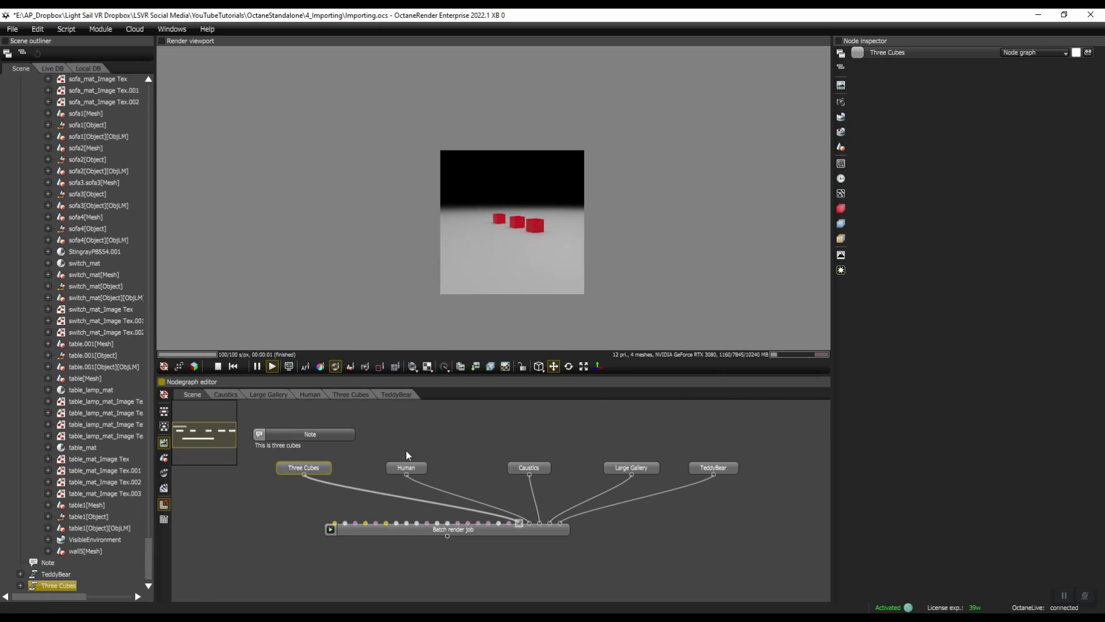
pyautogui.click(408, 456)
# Step: Launch the Batch rendering script and rename Render target (3) to Gallery
pyautogui.click(79, 30)
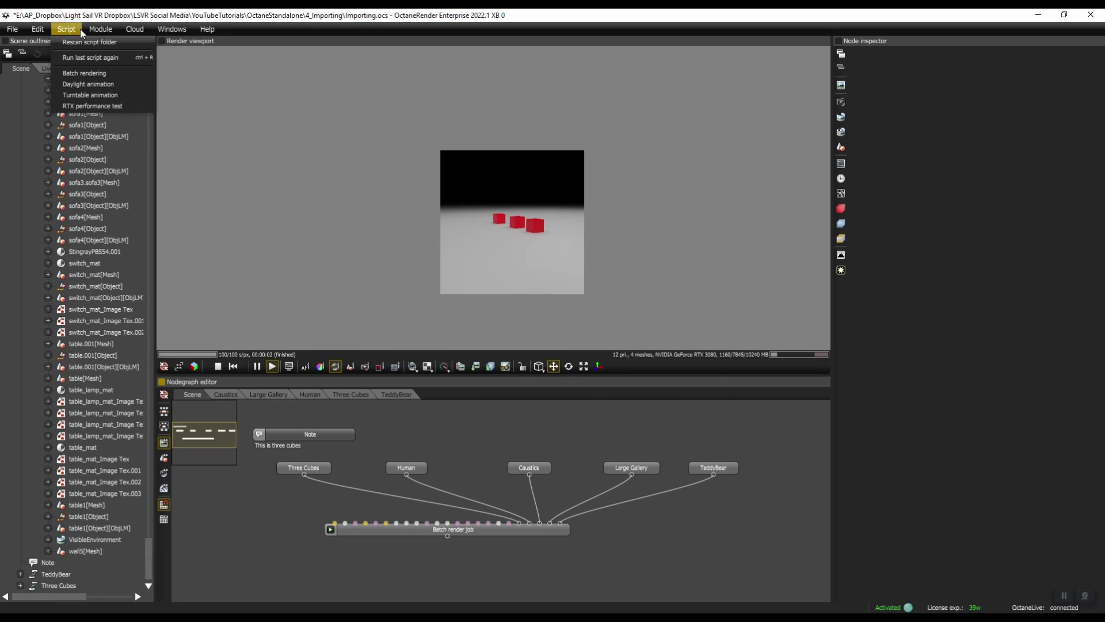
pyautogui.click(85, 73)
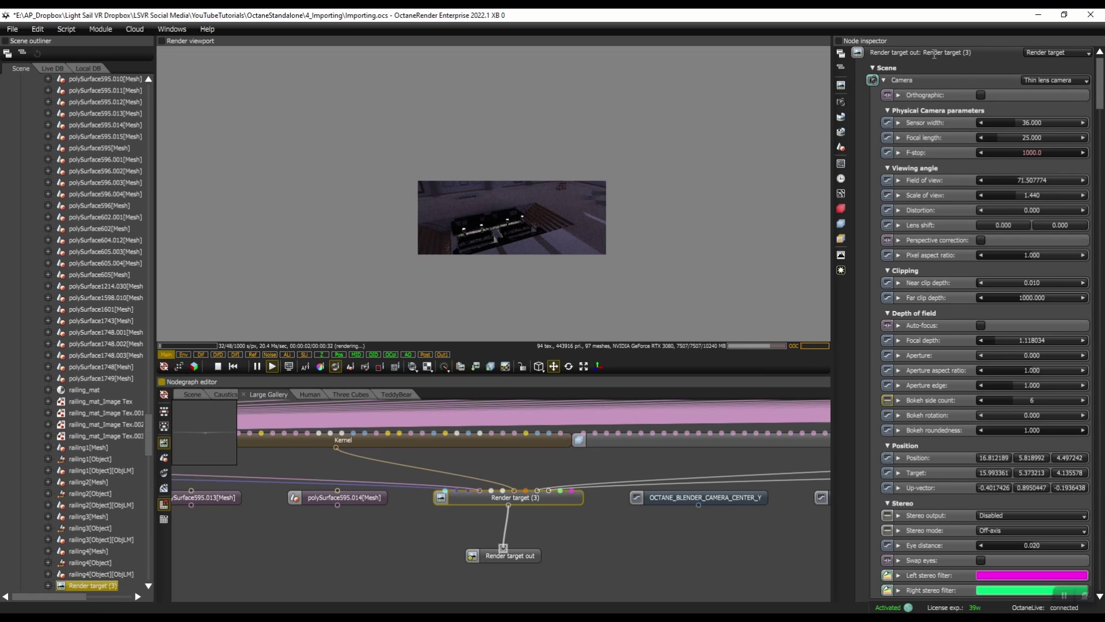
pyautogui.doubleClick(935, 53)
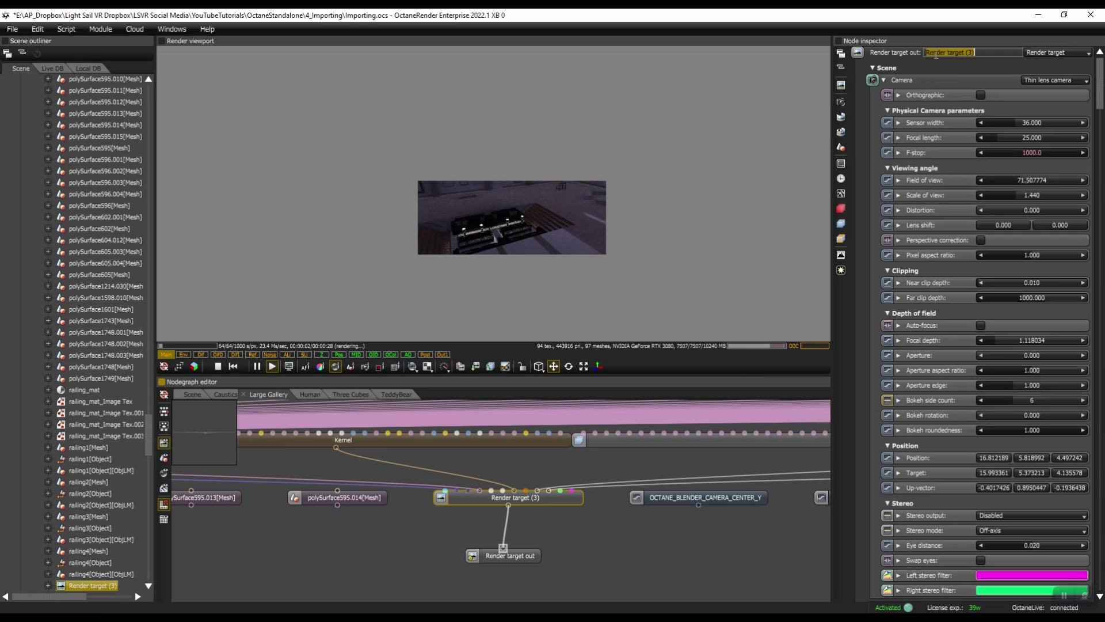
pyautogui.write('L')
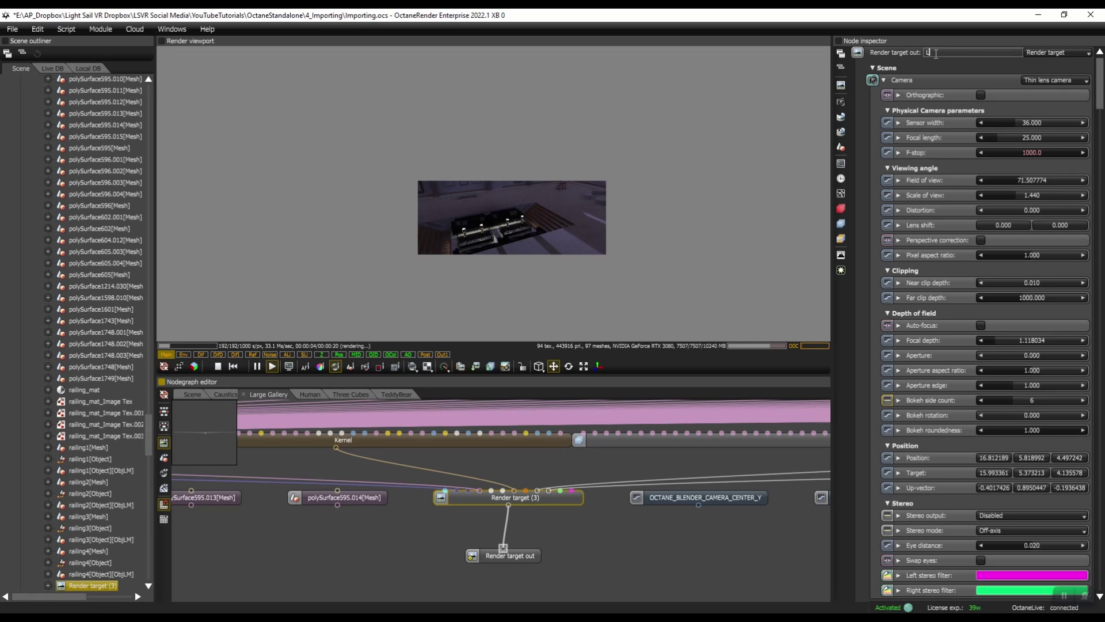
pyautogui.press('BackSpace')
pyautogui.write('Gallery')
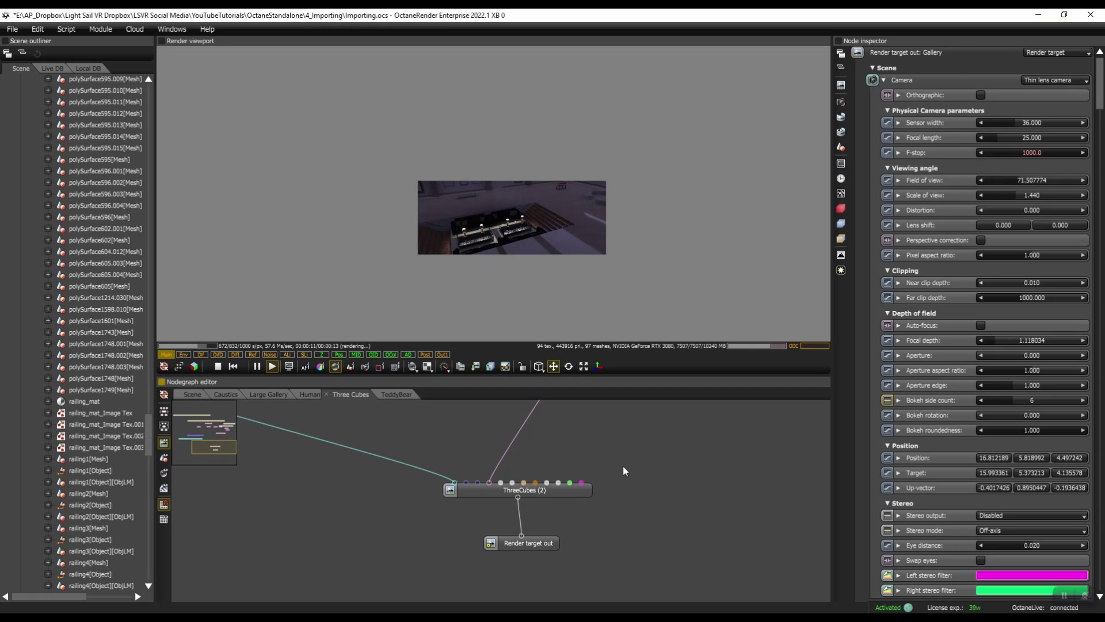
# Step: Select the ThreeCubes (2) render target to rename it, then switch to the TeddyBear graph
pyautogui.click(582, 489)
pyautogui.doubleClick(971, 52)
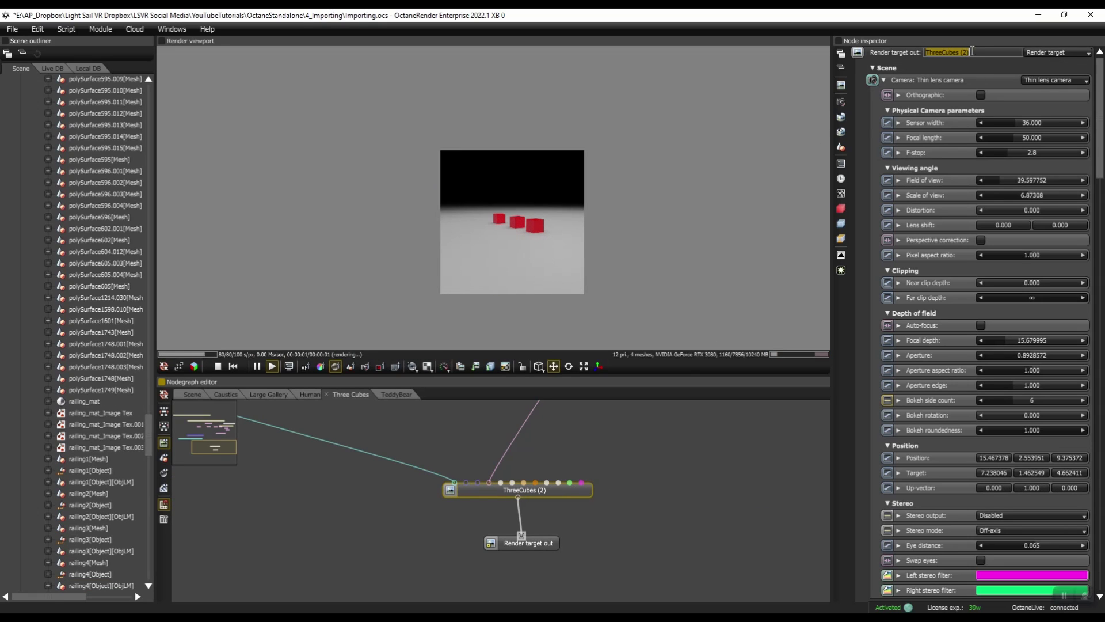
pyautogui.click(396, 394)
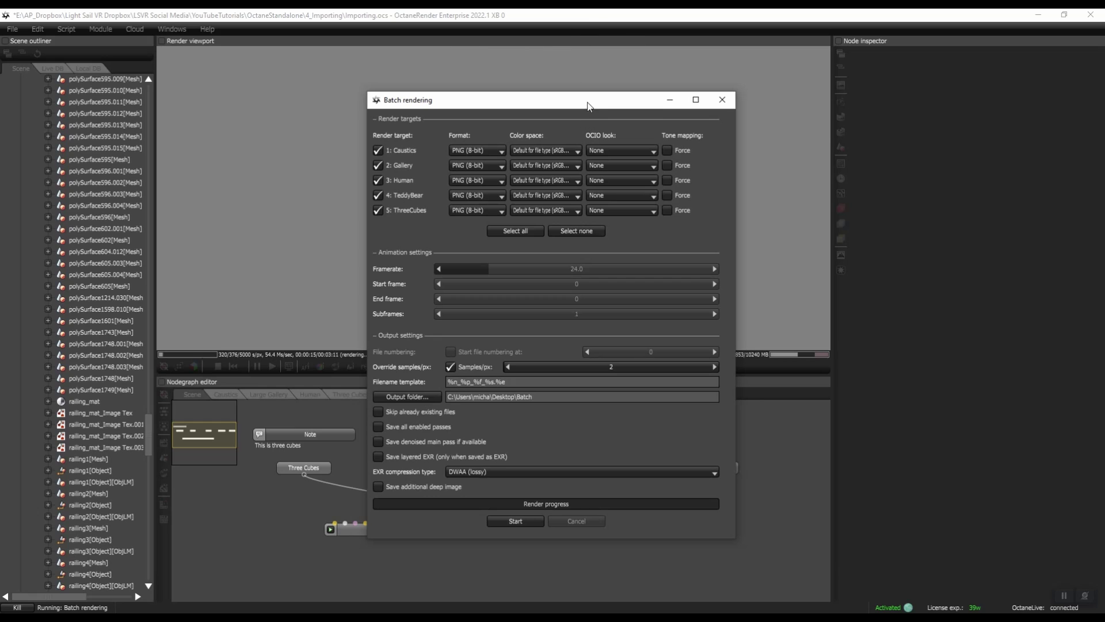
# Step: Test Select none and Select all on the batch render targets, re-enabling Caustics in between
pyautogui.moveTo(589, 106); pyautogui.dragTo(602, 104)
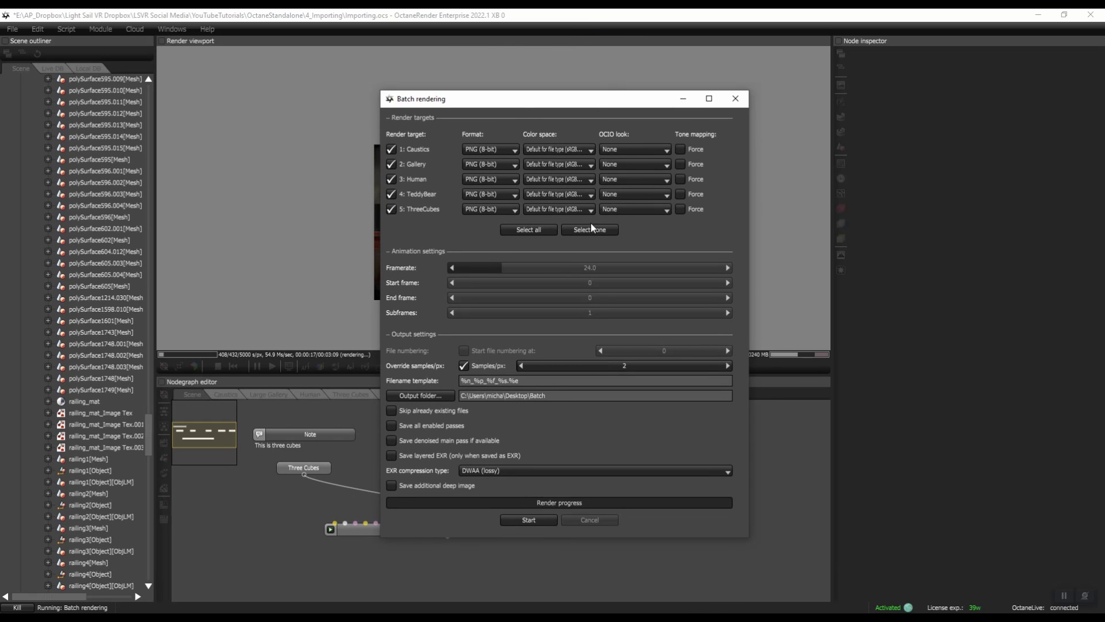
pyautogui.click(591, 228)
pyautogui.click(391, 149)
pyautogui.click(532, 229)
# Step: Set the Caustics output format to EXR (16-bit)
pyautogui.click(514, 150)
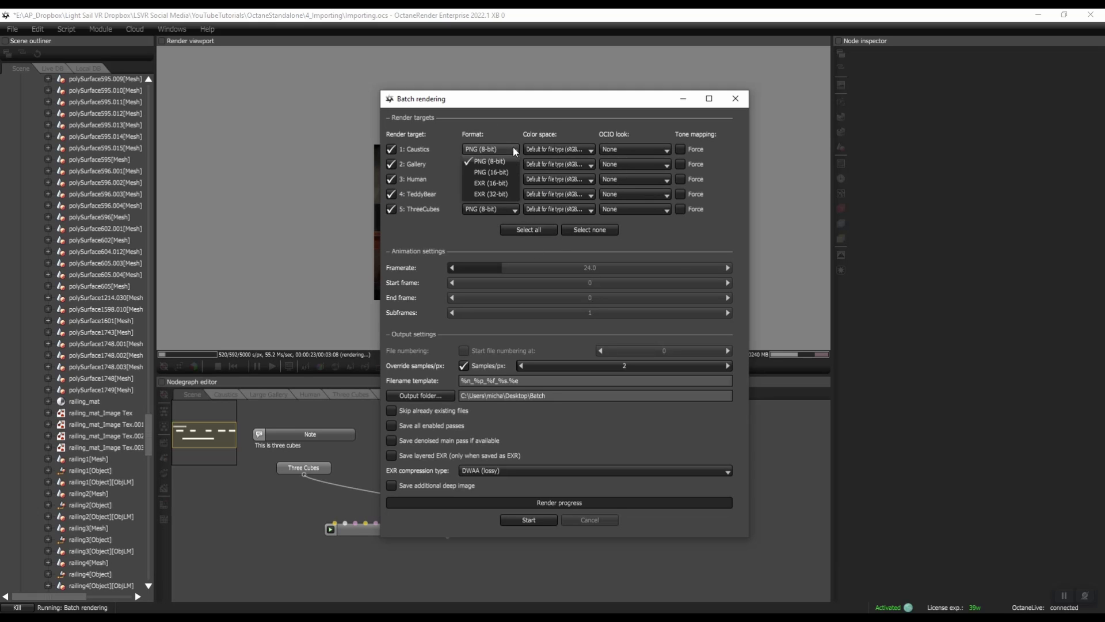
pyautogui.click(492, 185)
pyautogui.scroll(3, 501, 154)
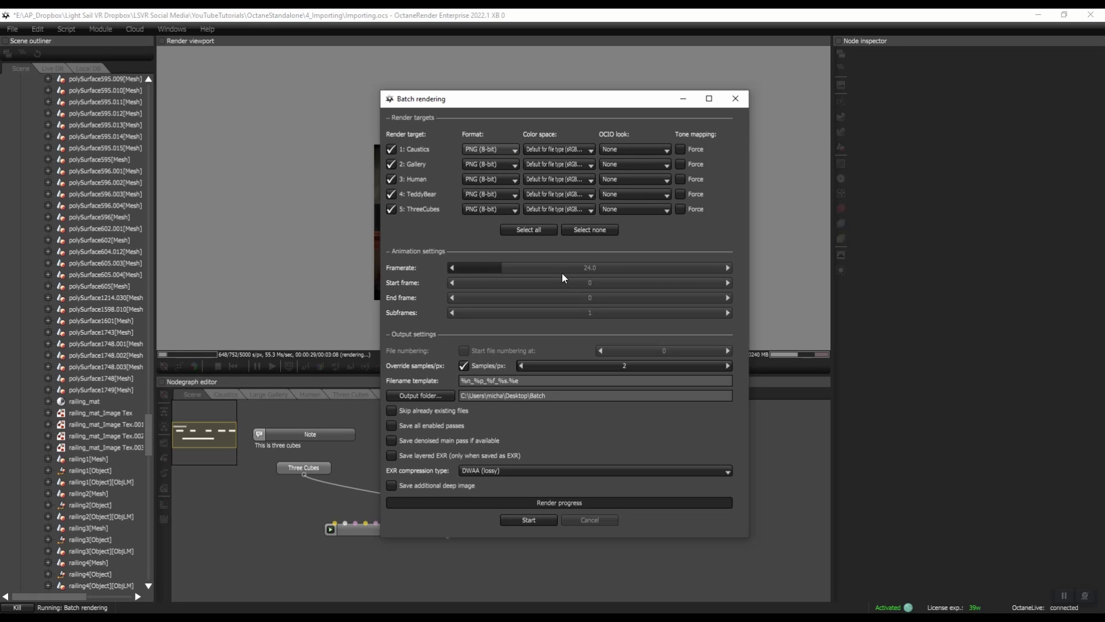
# Step: Toggle the samples-per-pixel override and render-pass saving, keeping DWAA (lossy) EXR compression
pyautogui.click(465, 366)
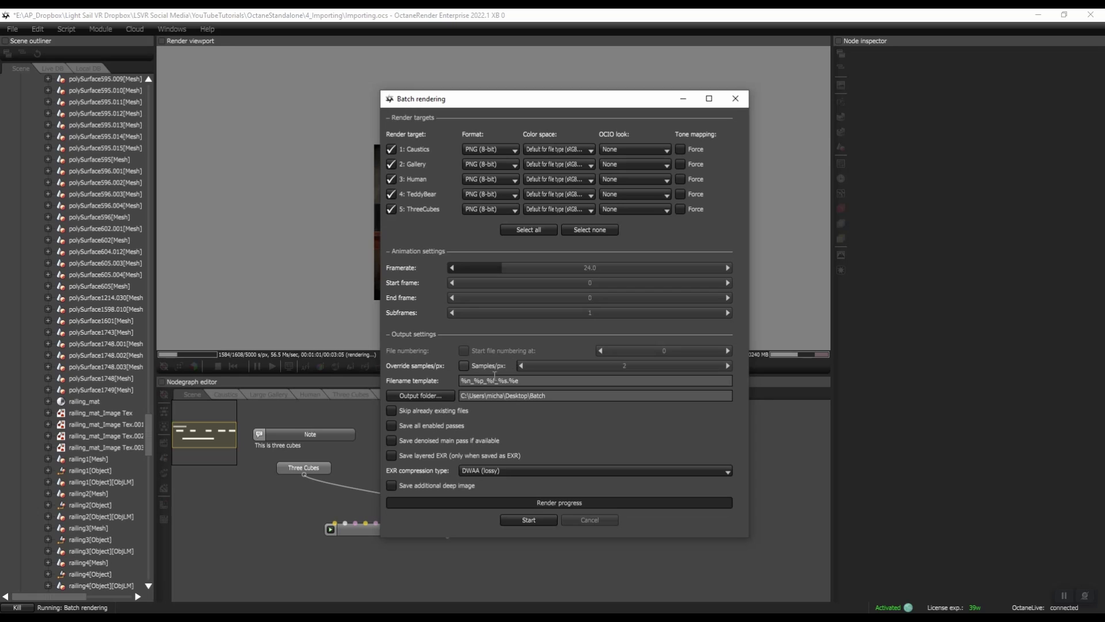
pyautogui.click(462, 364)
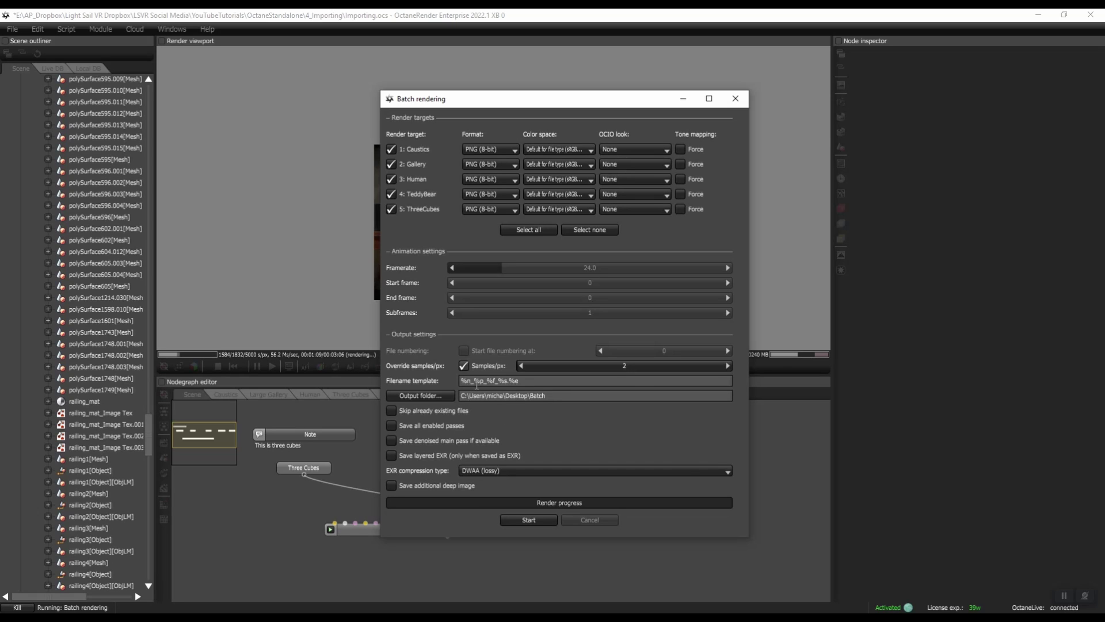
pyautogui.moveTo(476, 386)
pyautogui.click(391, 425)
pyautogui.click(391, 425)
pyautogui.click(476, 471)
pyautogui.click(489, 560)
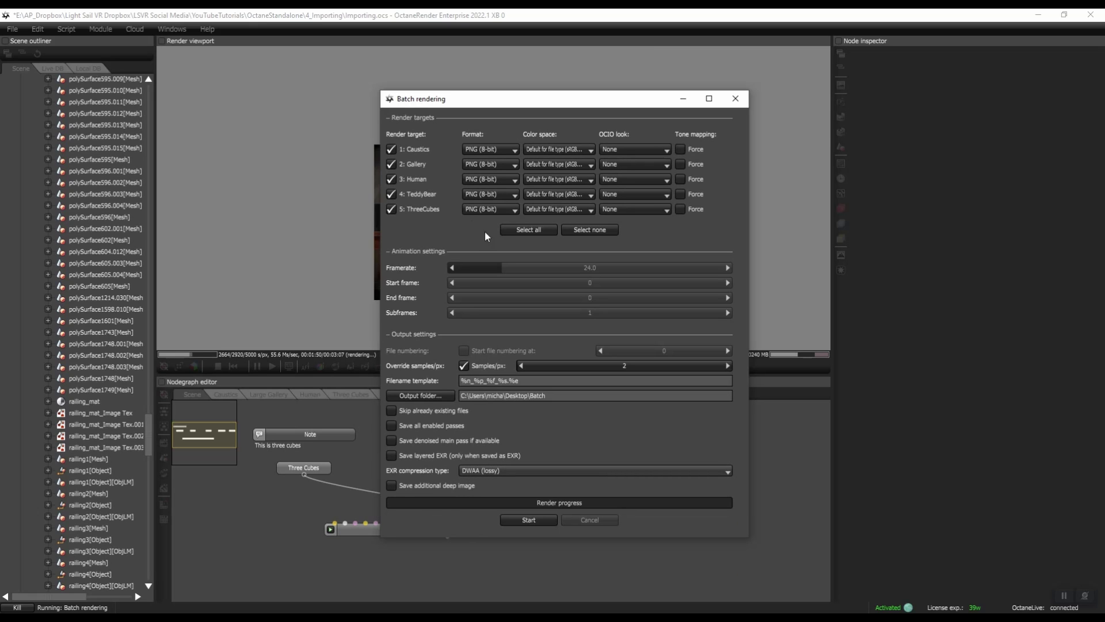
# Step: Set the ThreeCubes output format to EXR (32-bit) and close the batch rendering settings
pyautogui.click(497, 209)
pyautogui.click(492, 254)
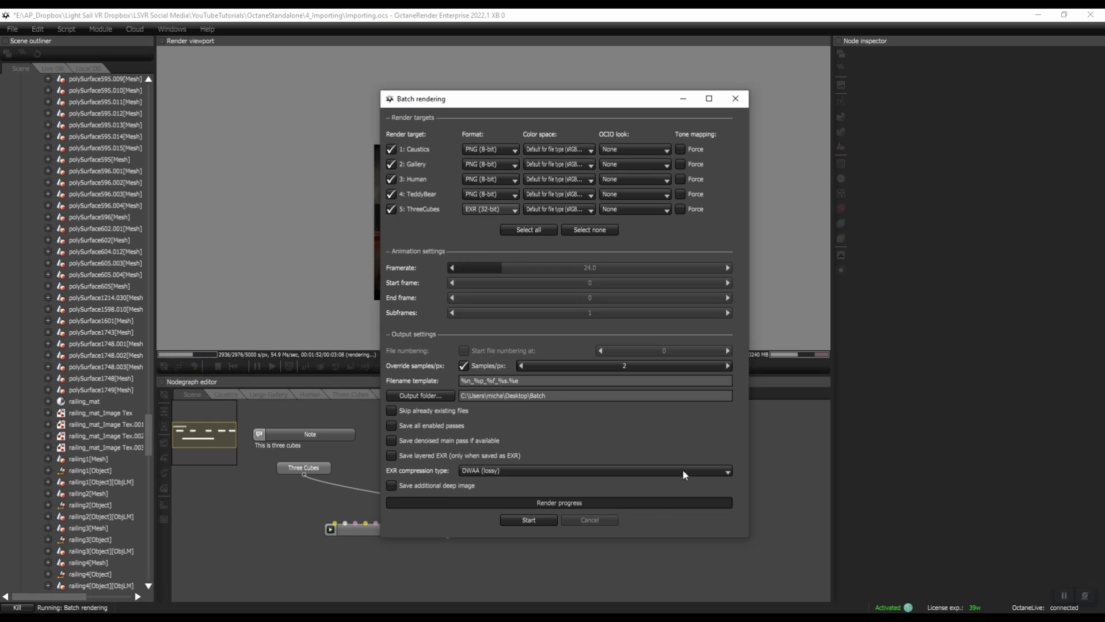
pyautogui.click(738, 98)
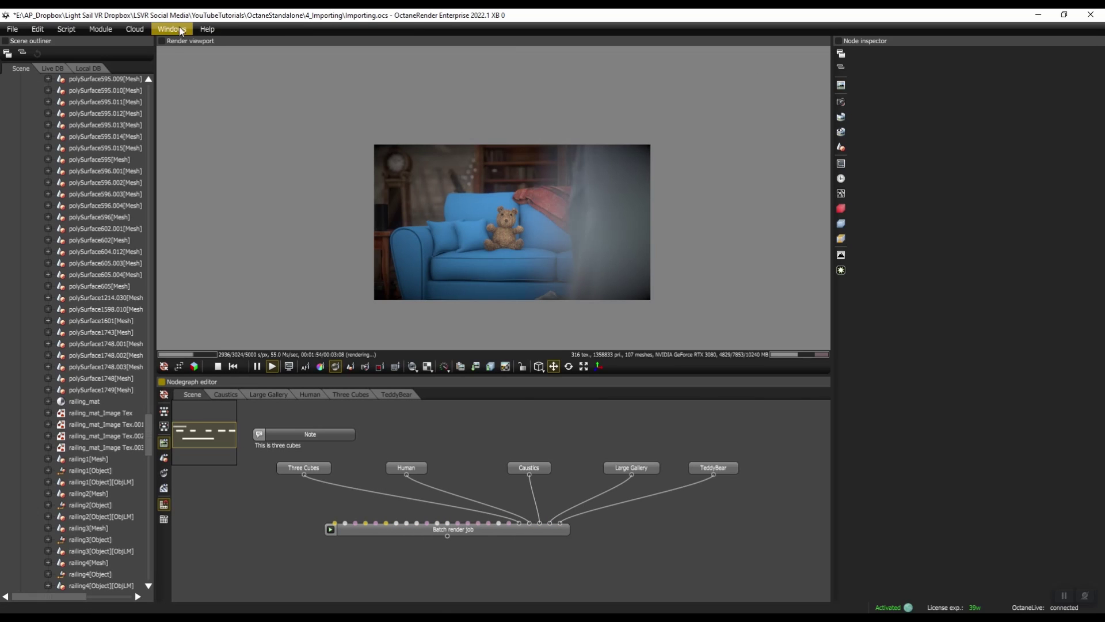
# Step: Reopen Batch rendering, set ThreeCubes back to PNG (8-bit), and start rendering all five targets
pyautogui.click(66, 29)
pyautogui.click(77, 73)
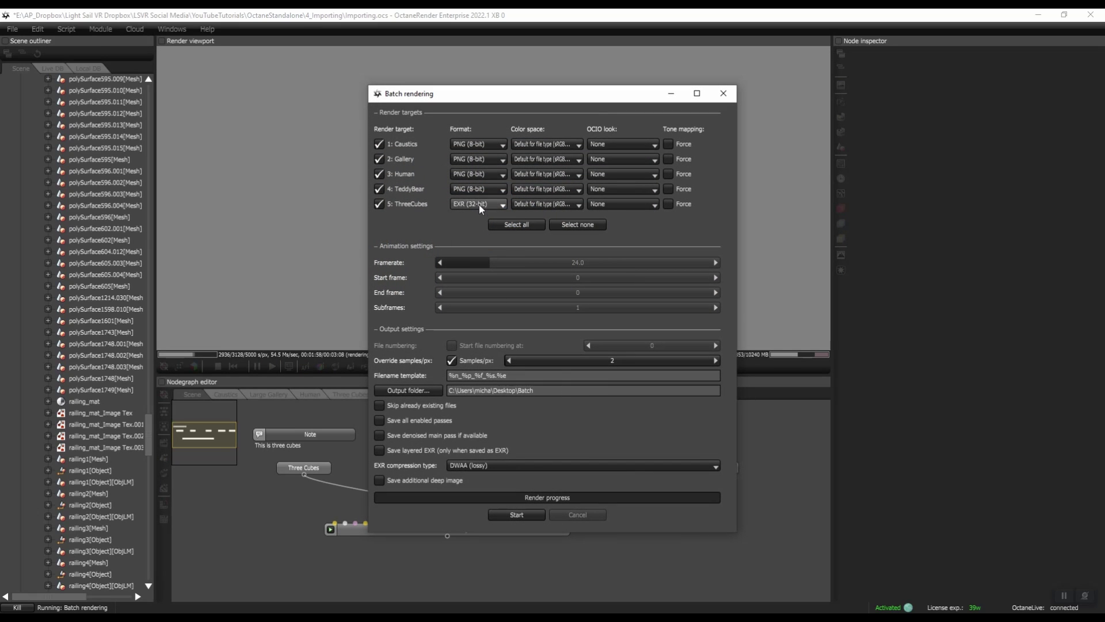
pyautogui.click(479, 205)
pyautogui.click(474, 218)
pyautogui.click(516, 514)
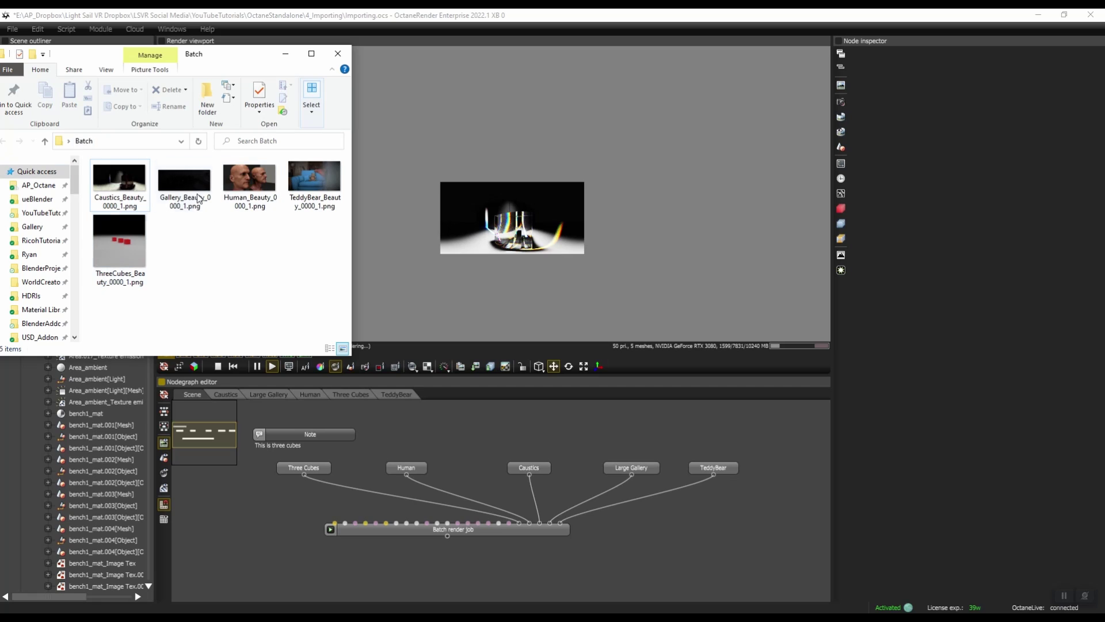
pyautogui.click(137, 265)
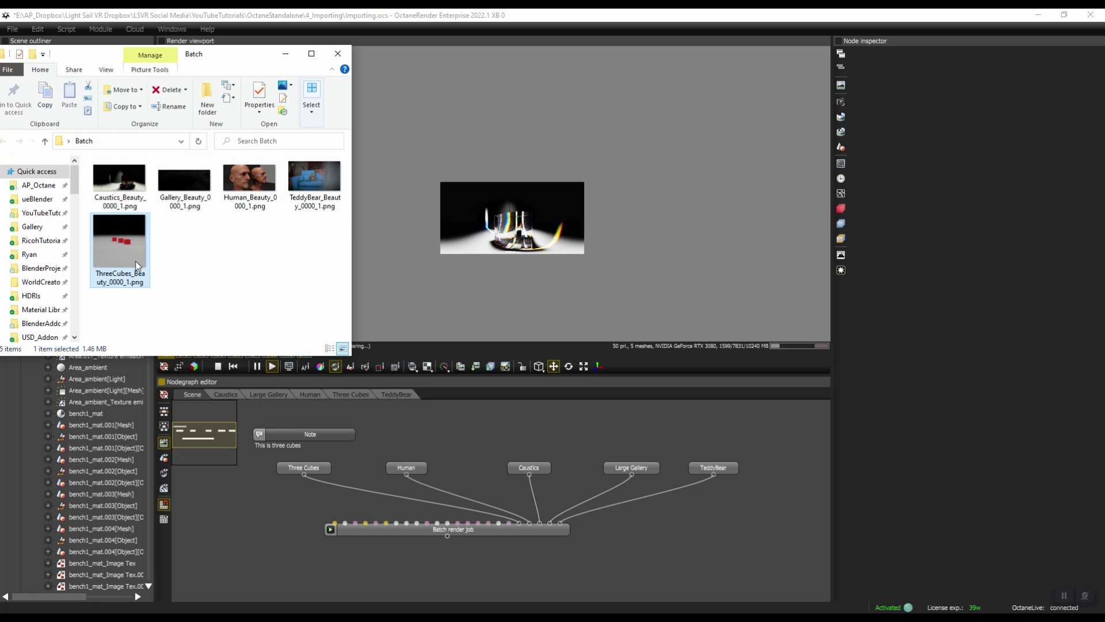
pyautogui.click(255, 286)
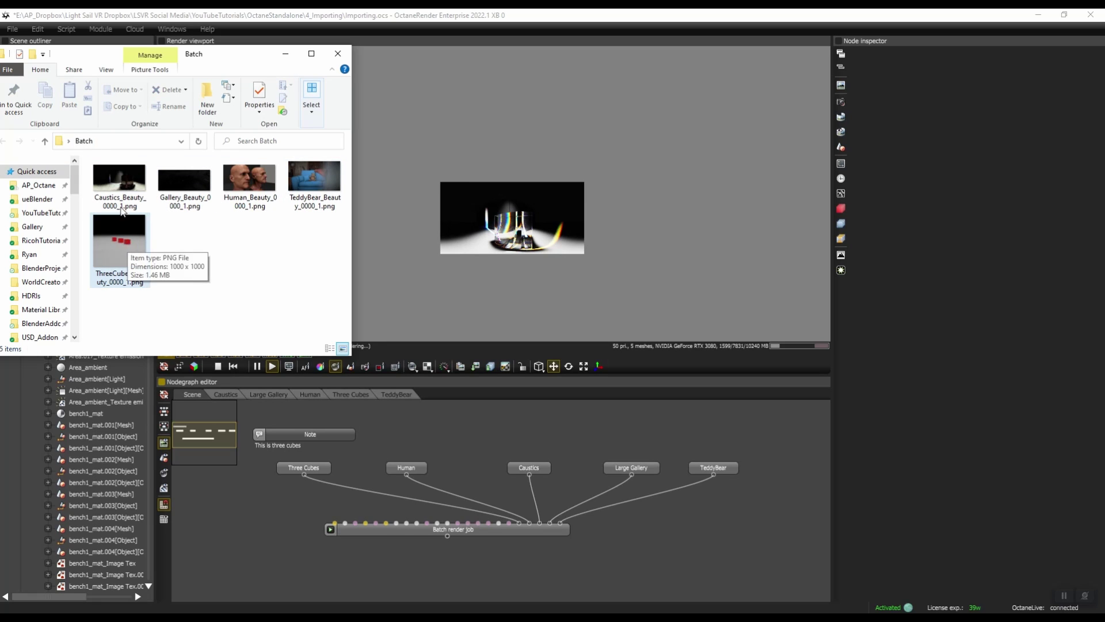
pyautogui.click(123, 185)
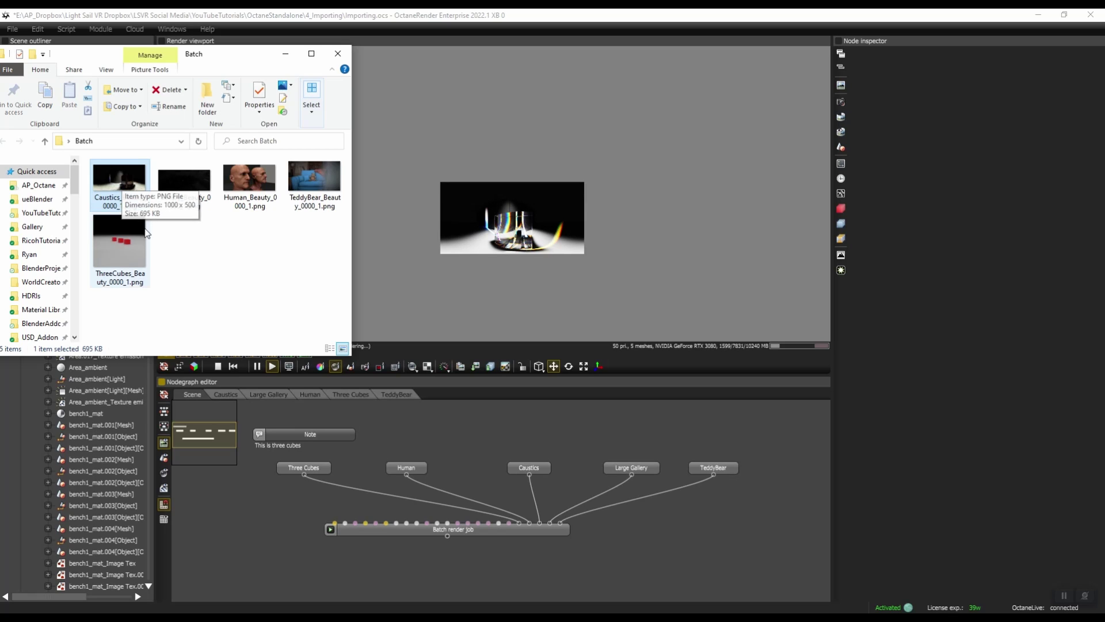
pyautogui.click(316, 187)
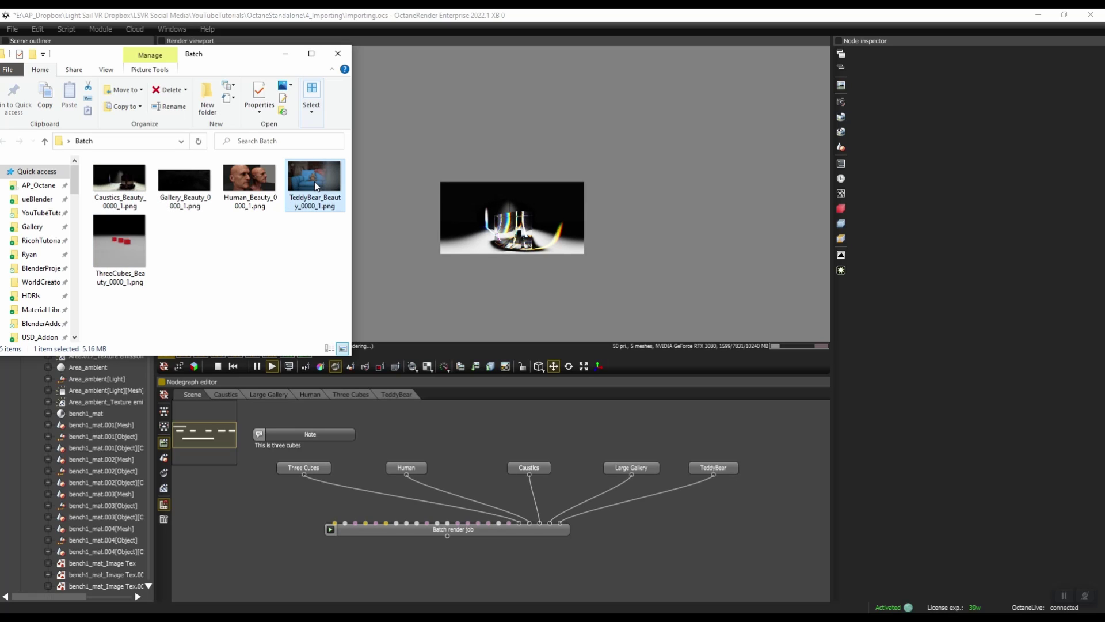
pyautogui.click(255, 186)
pyautogui.click(138, 244)
pyautogui.click(184, 185)
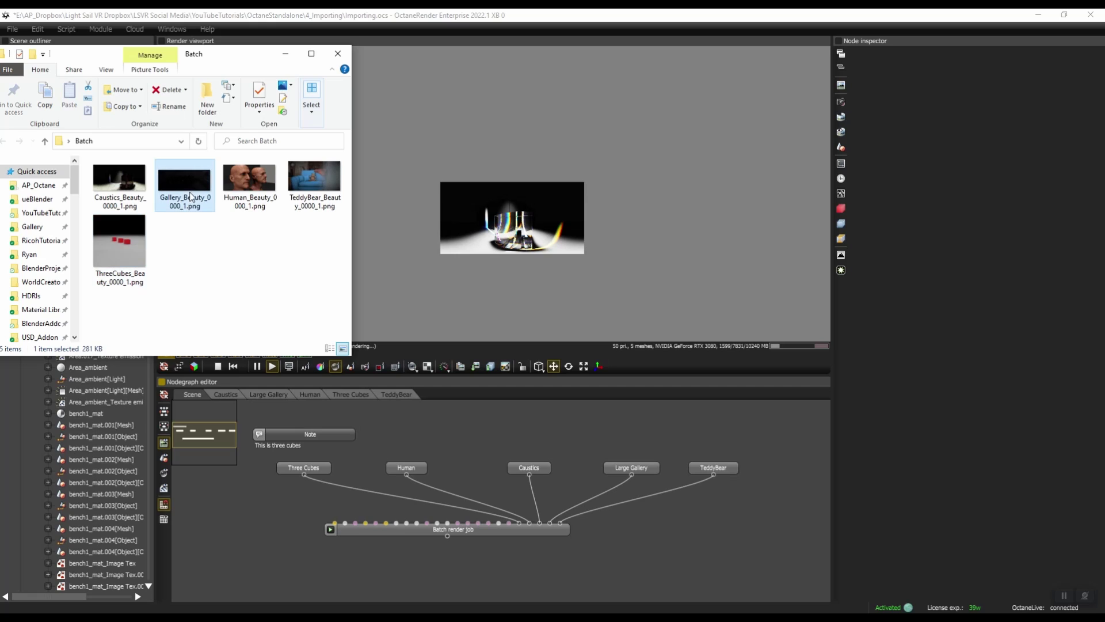
pyautogui.click(260, 199)
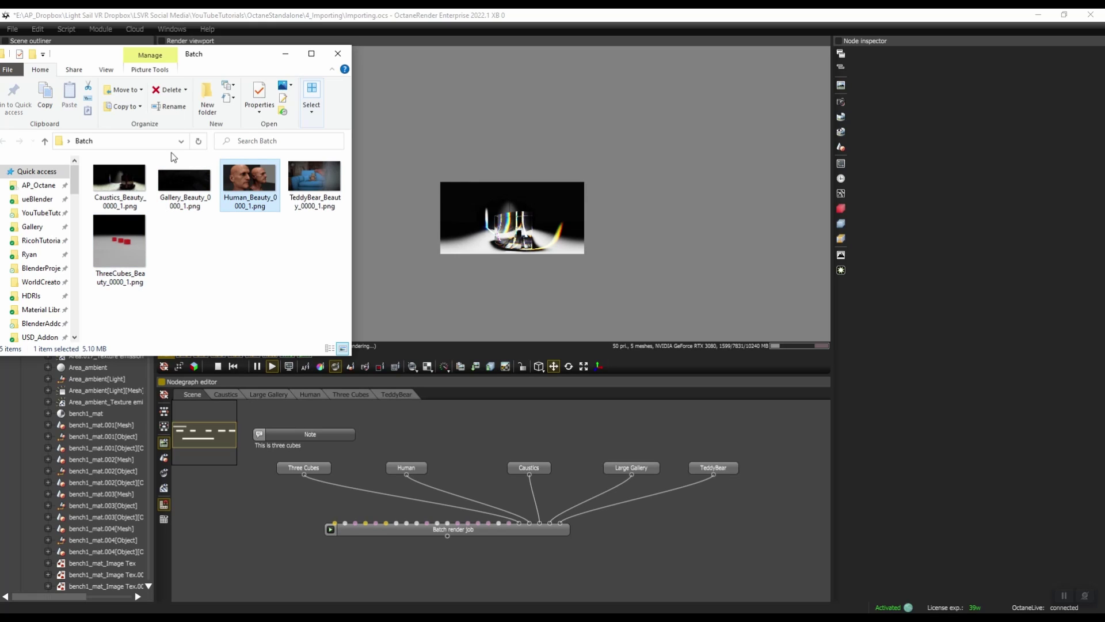